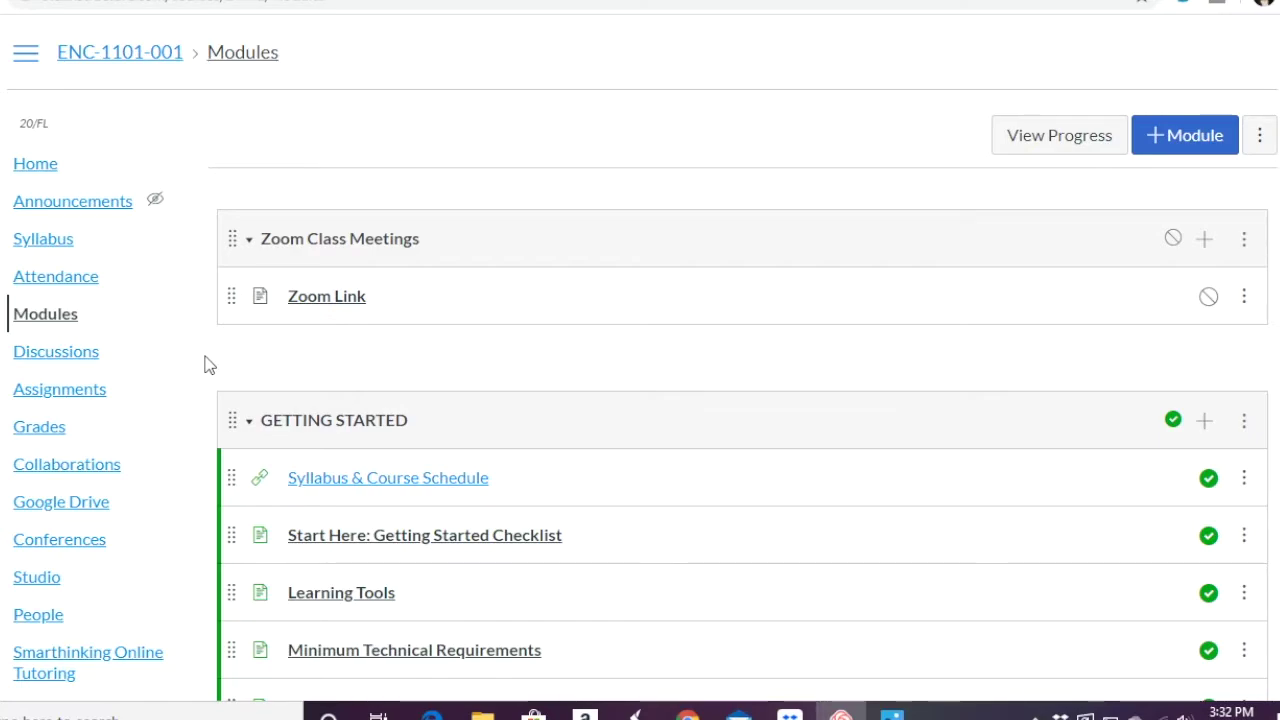
# - Review the course's existing modules and their items, from Zoom Class Meetings through Module 2
pyautogui.scroll(-1, 207, 364)
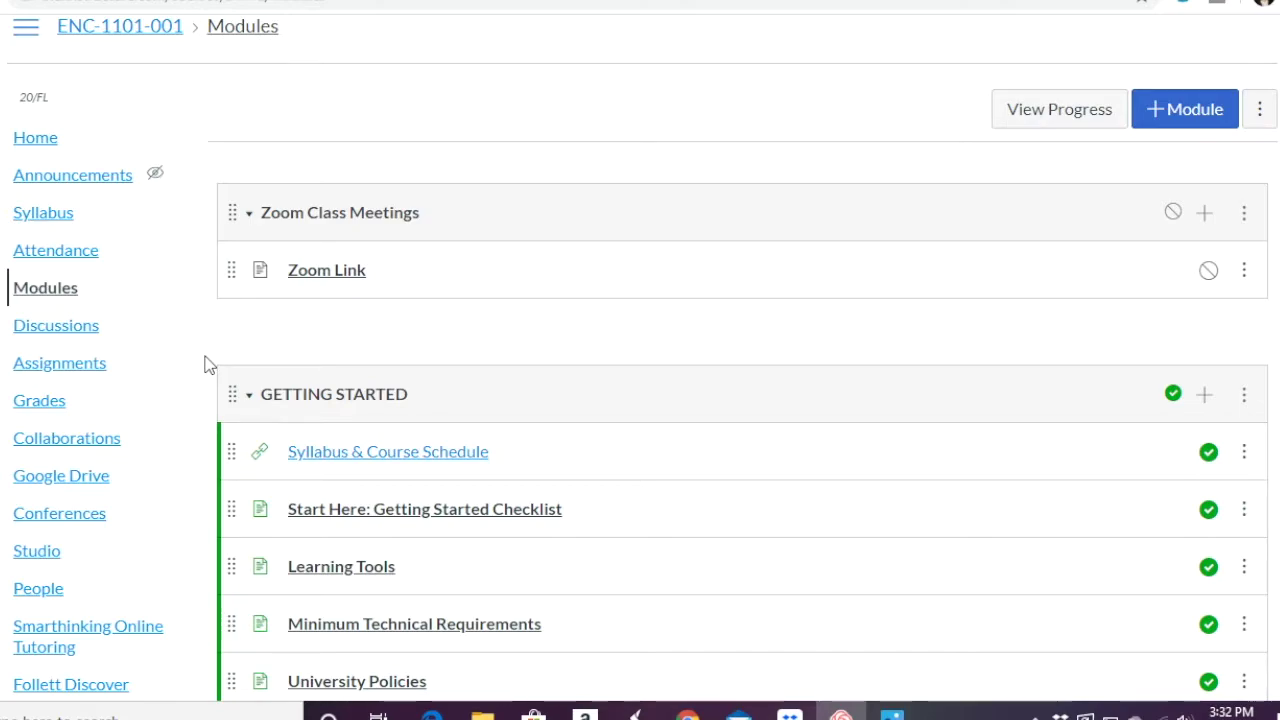
pyautogui.scroll(-1, 208, 365)
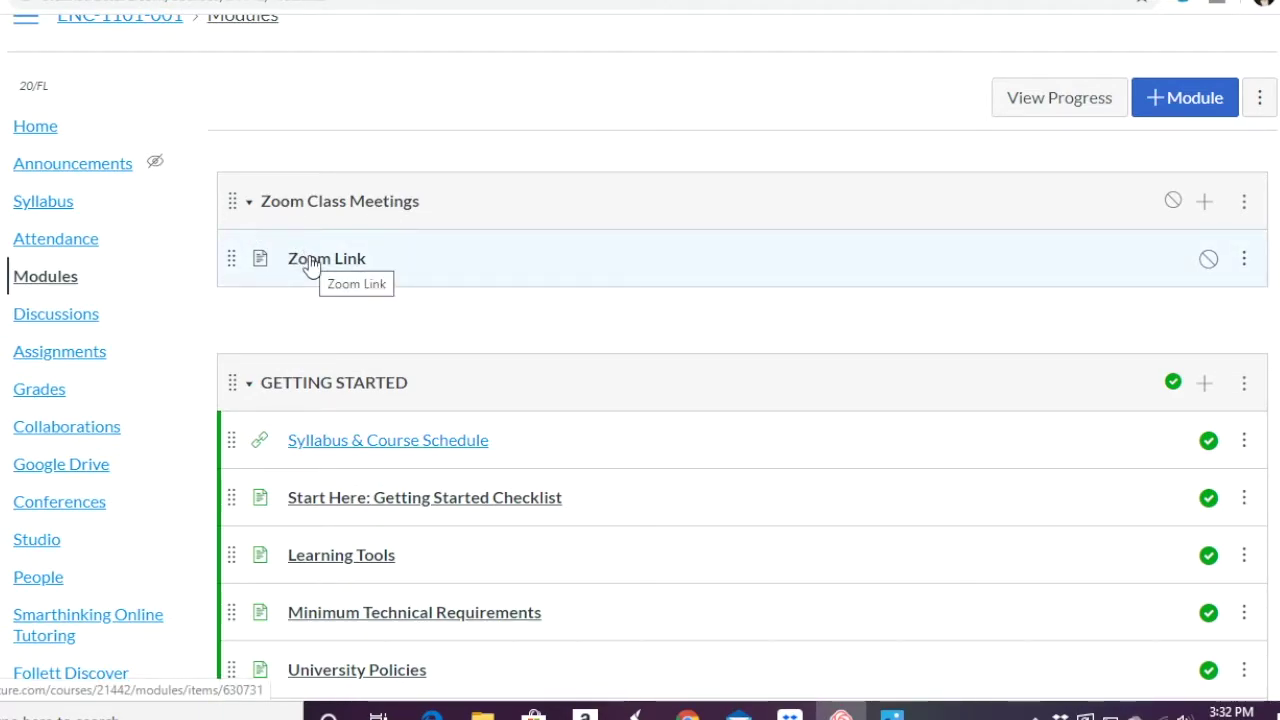
pyautogui.scroll(-2, 203, 334)
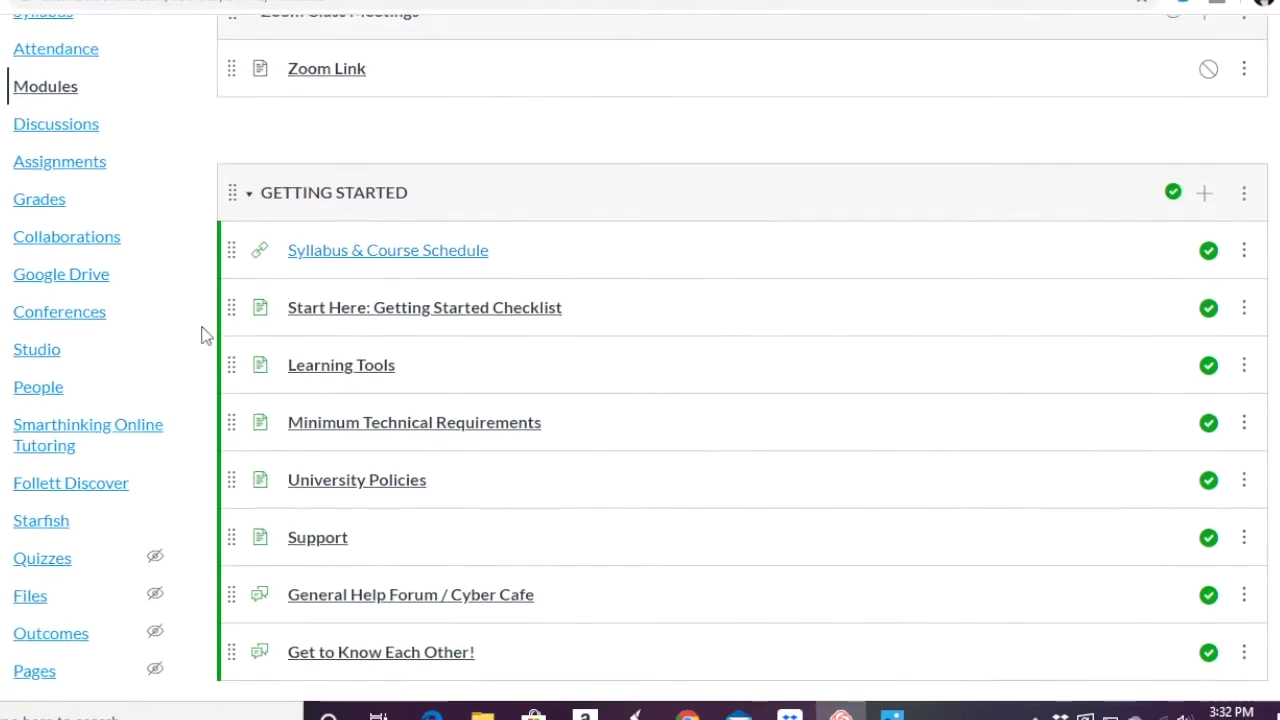
pyautogui.scroll(-1, 203, 334)
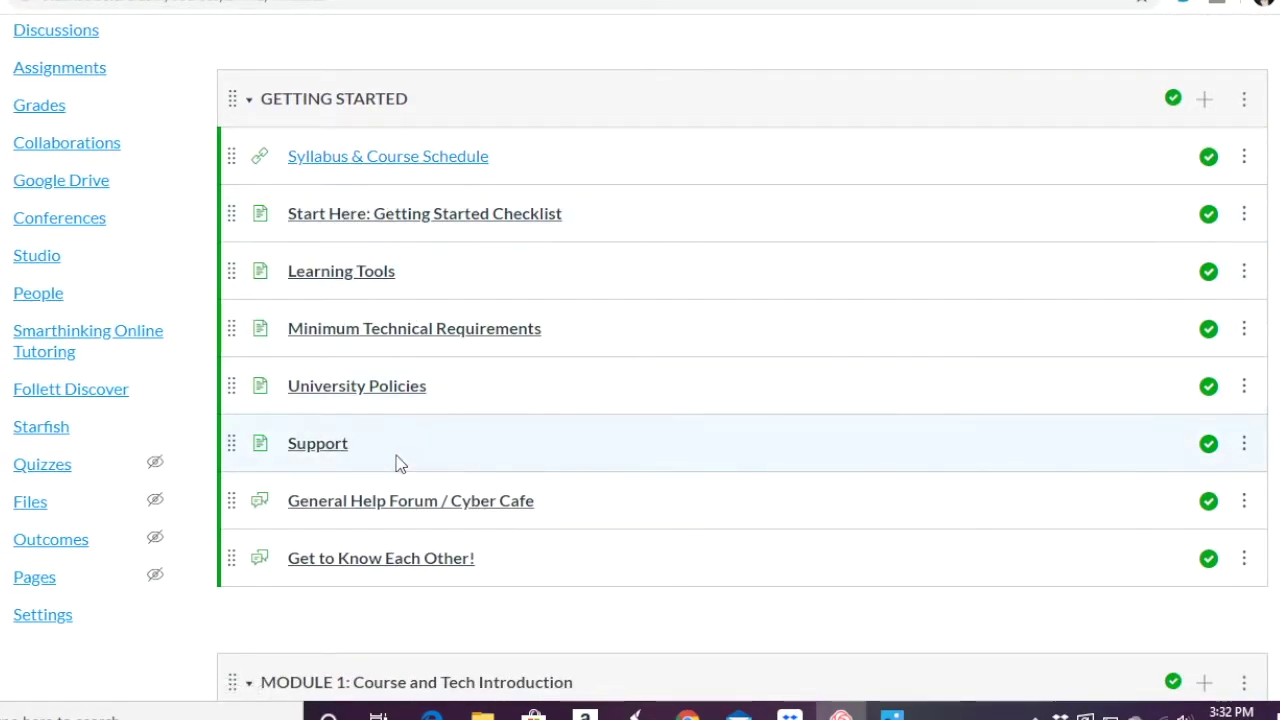
pyautogui.scroll(-4, 396, 462)
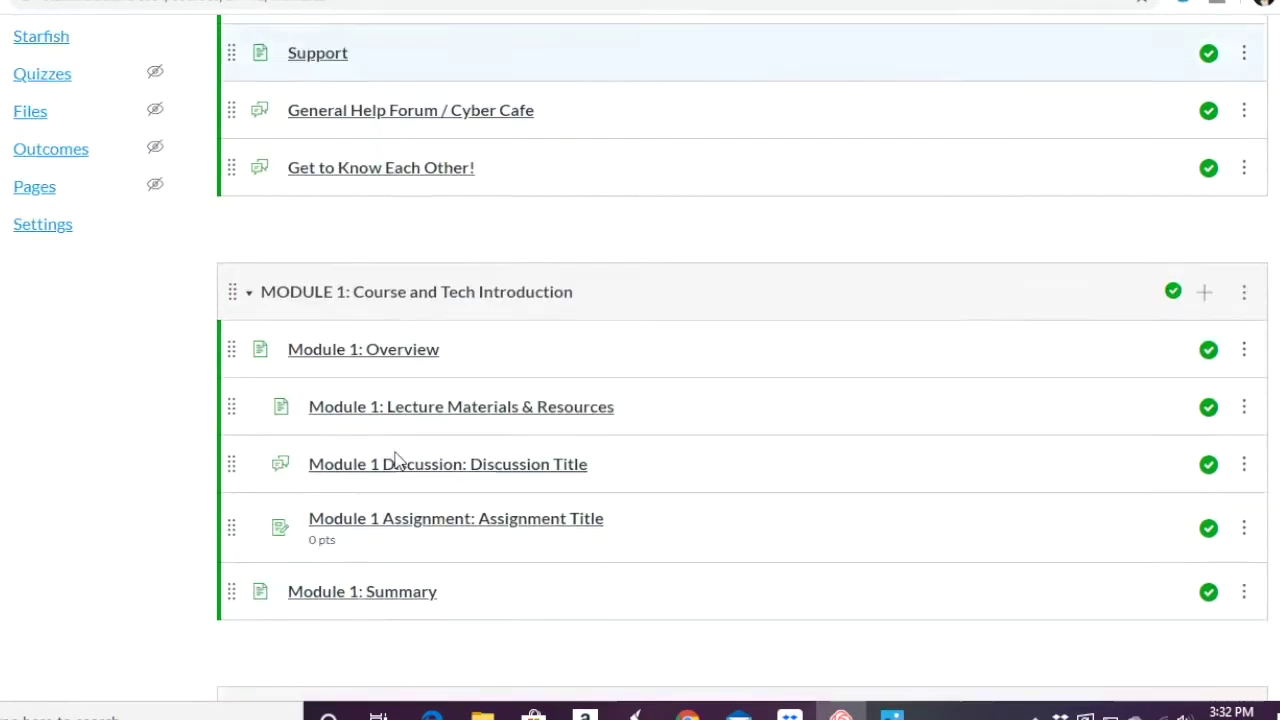
pyautogui.scroll(-1, 396, 462)
pyautogui.scroll(-1, 229, 443)
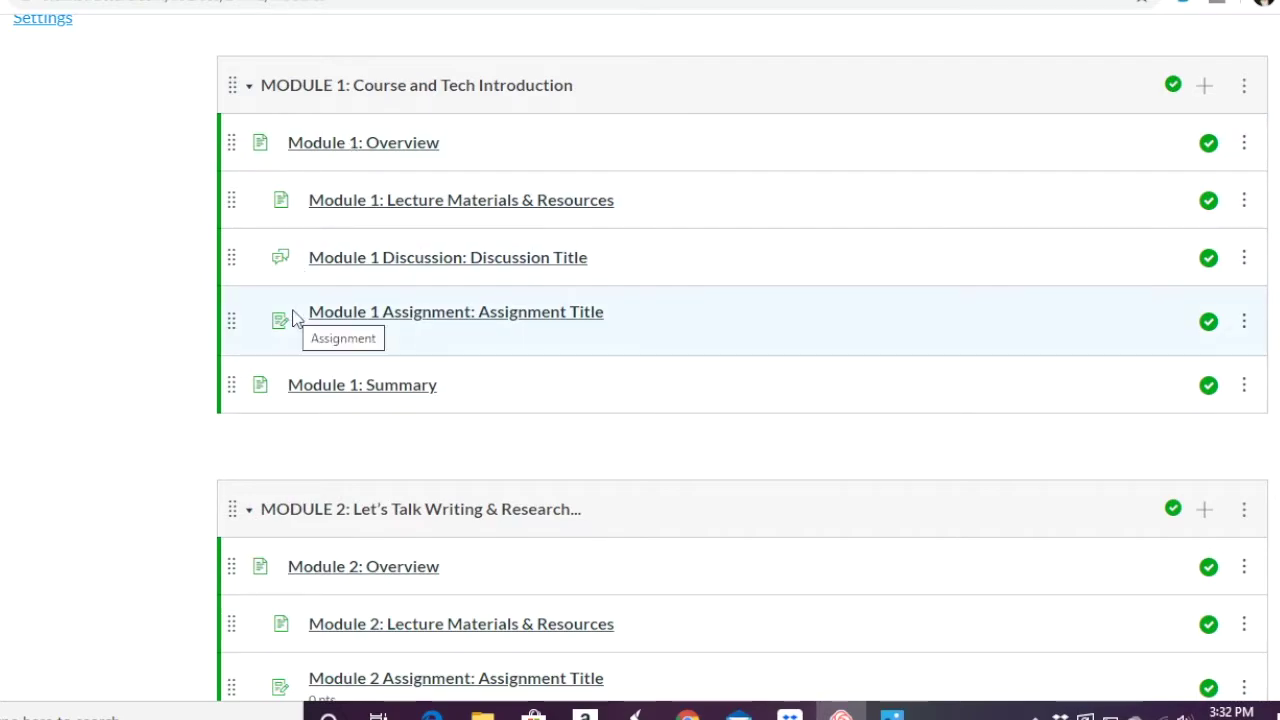
pyautogui.scroll(-1, 200, 372)
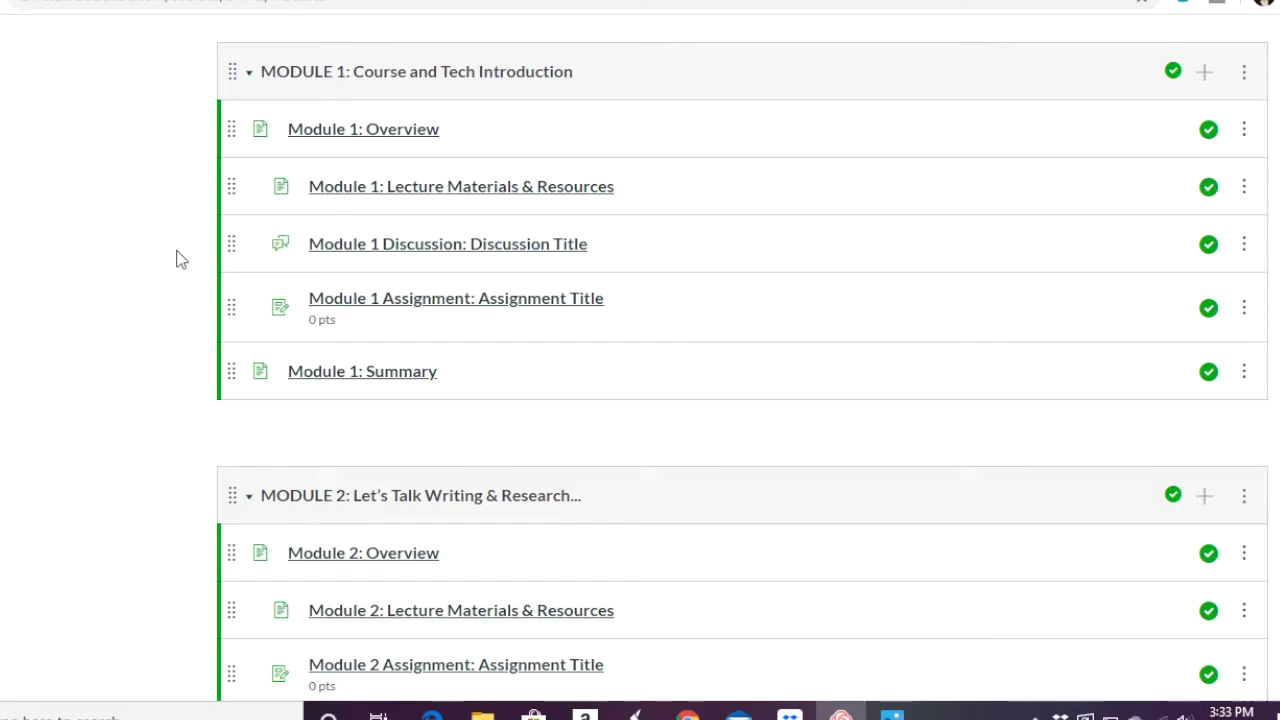
pyautogui.scroll(2, 178, 258)
pyautogui.scroll(2, 192, 256)
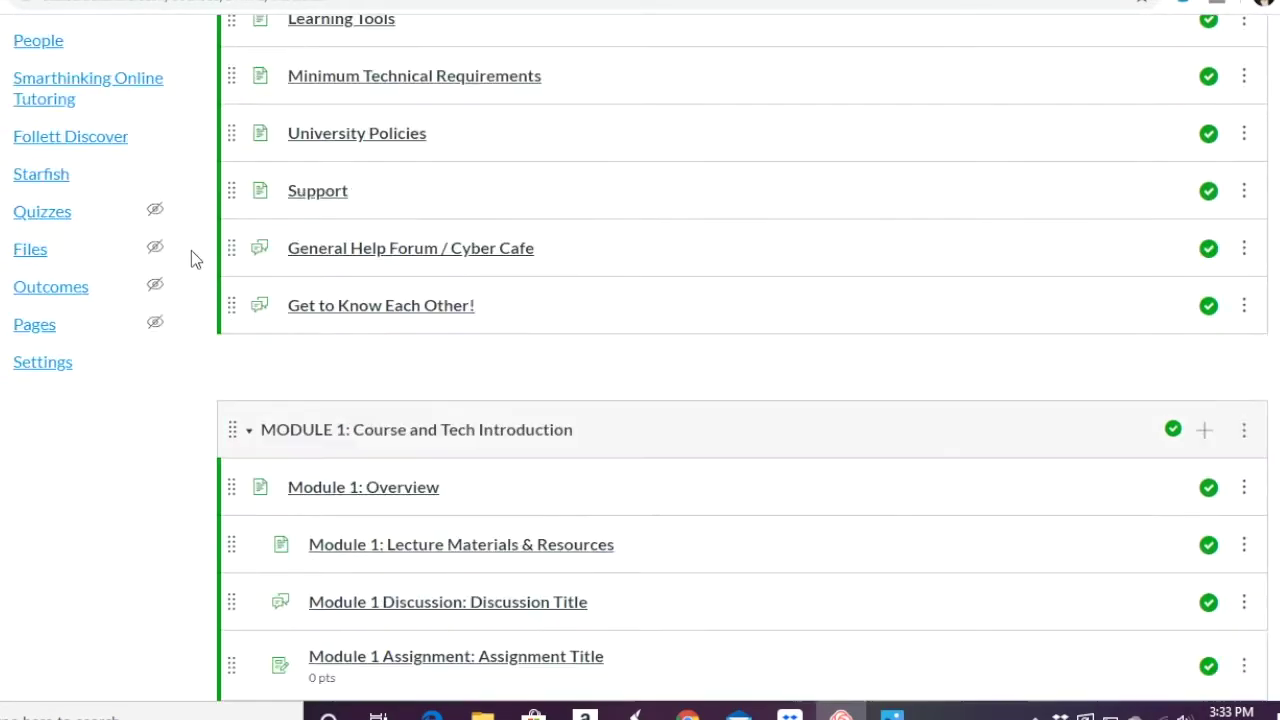
pyautogui.scroll(5, 193, 258)
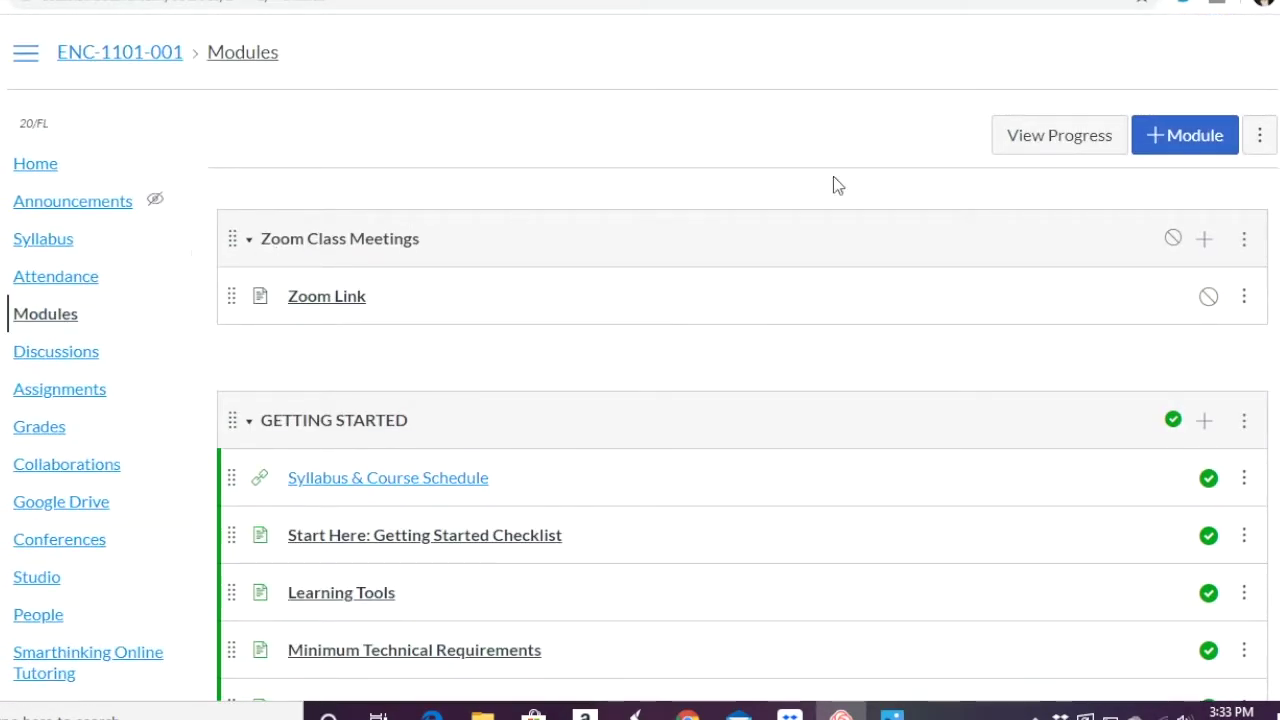
# - Start a new course module and name it "Week 1"
pyautogui.click(1174, 140)
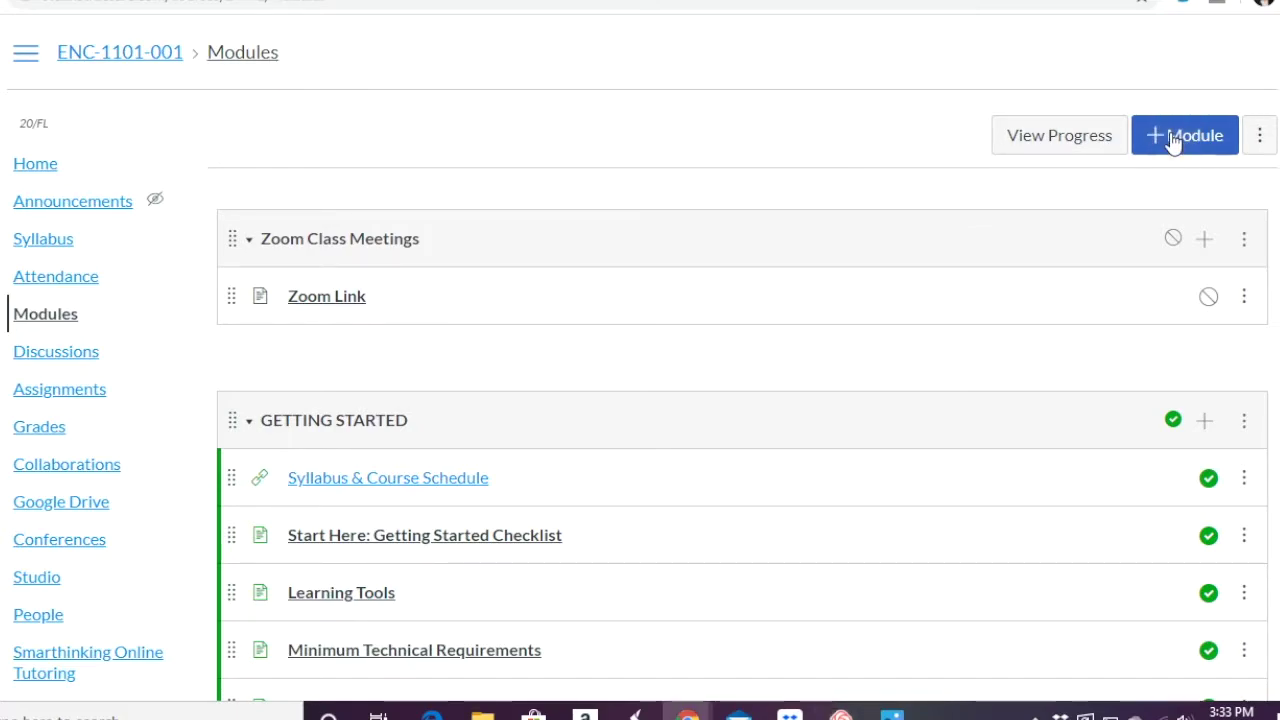
pyautogui.click(471, 266)
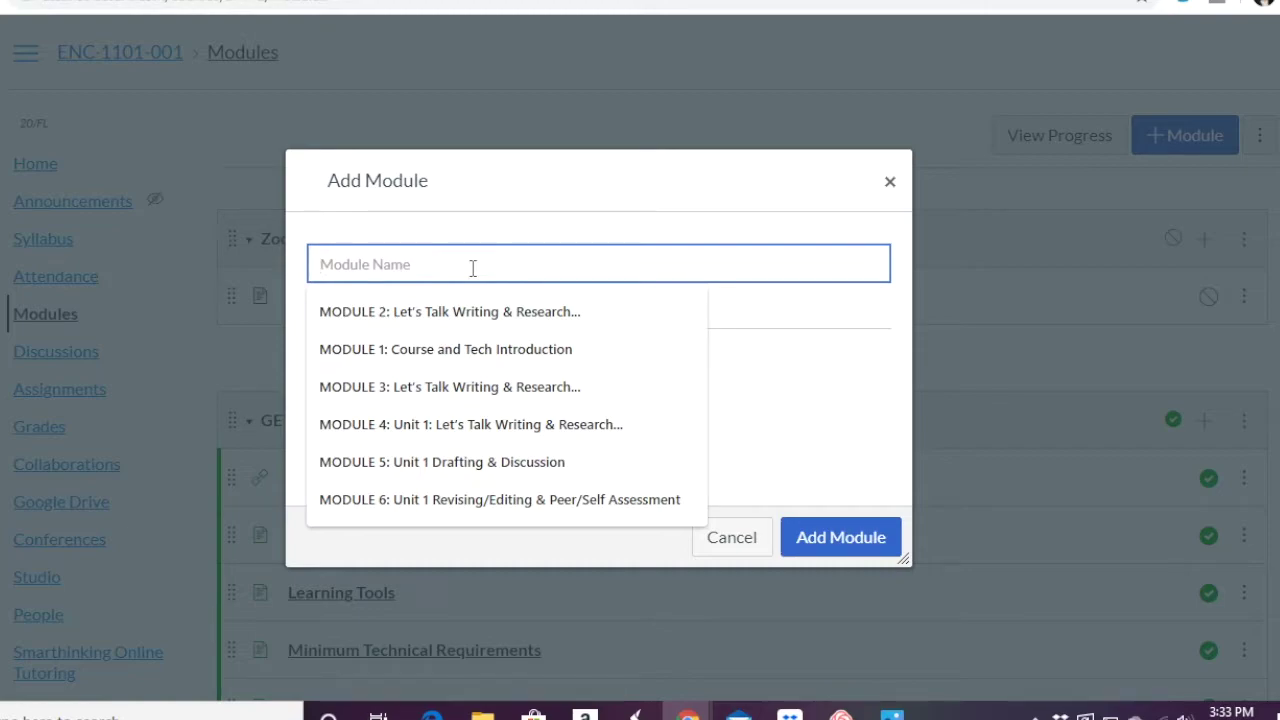
pyautogui.write('Week 1')
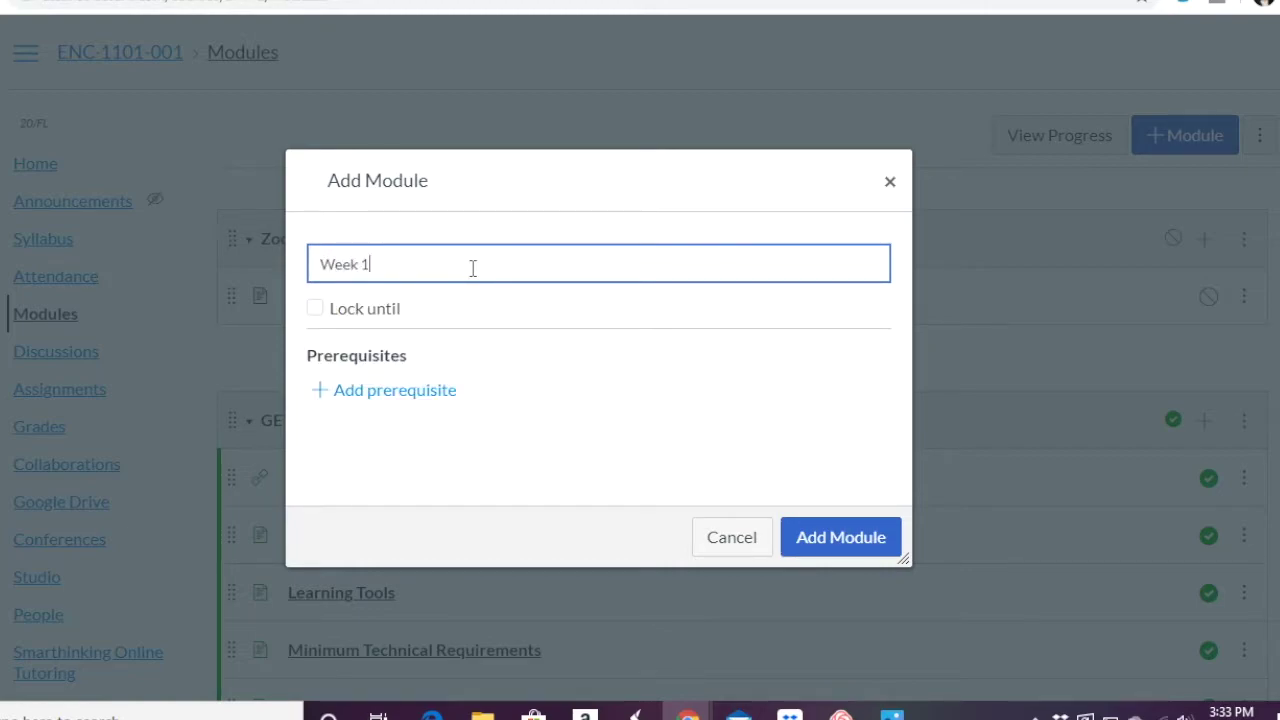
# - Lock the new module until Aug 23, 2020 at 12:00 pm
pyautogui.click(315, 309)
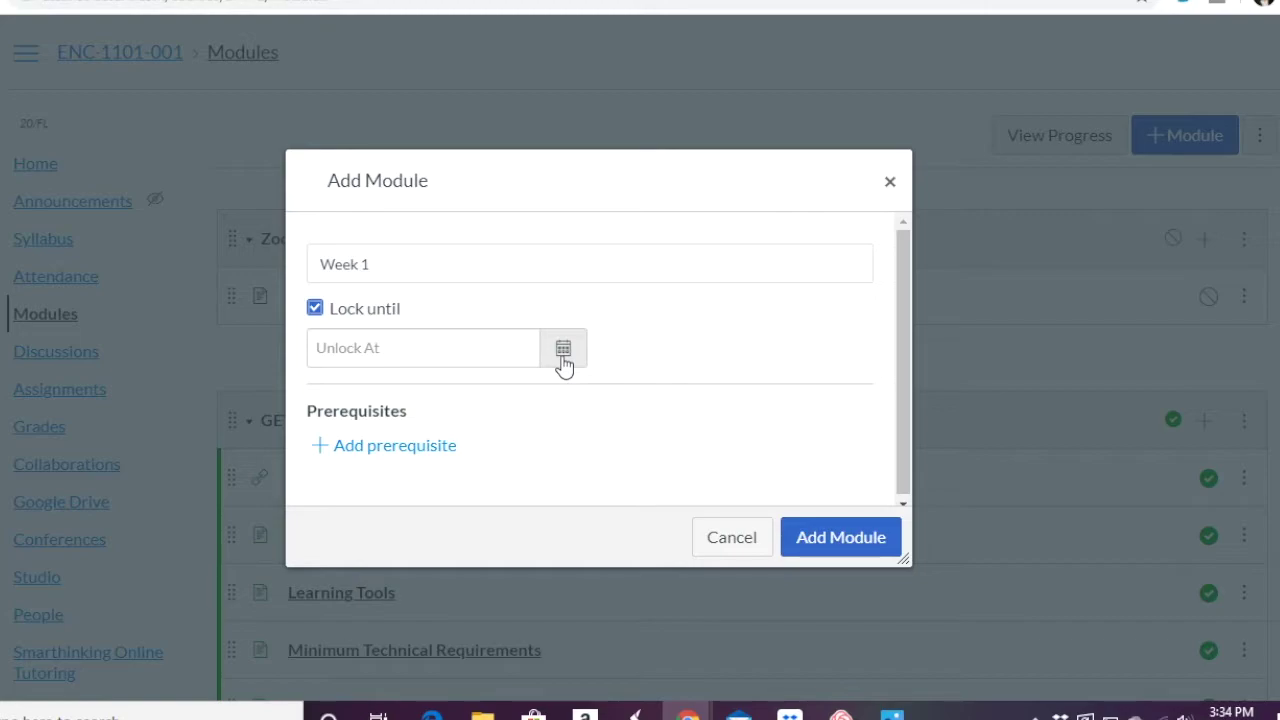
pyautogui.click(563, 363)
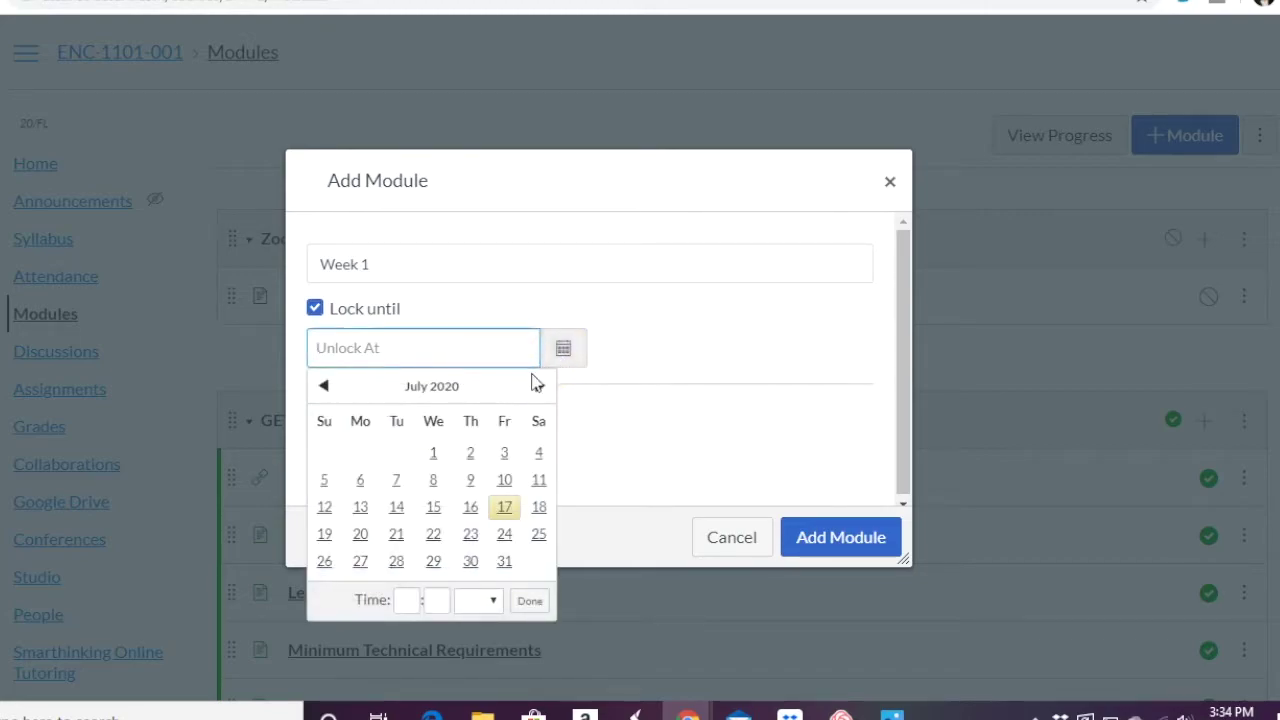
pyautogui.click(541, 386)
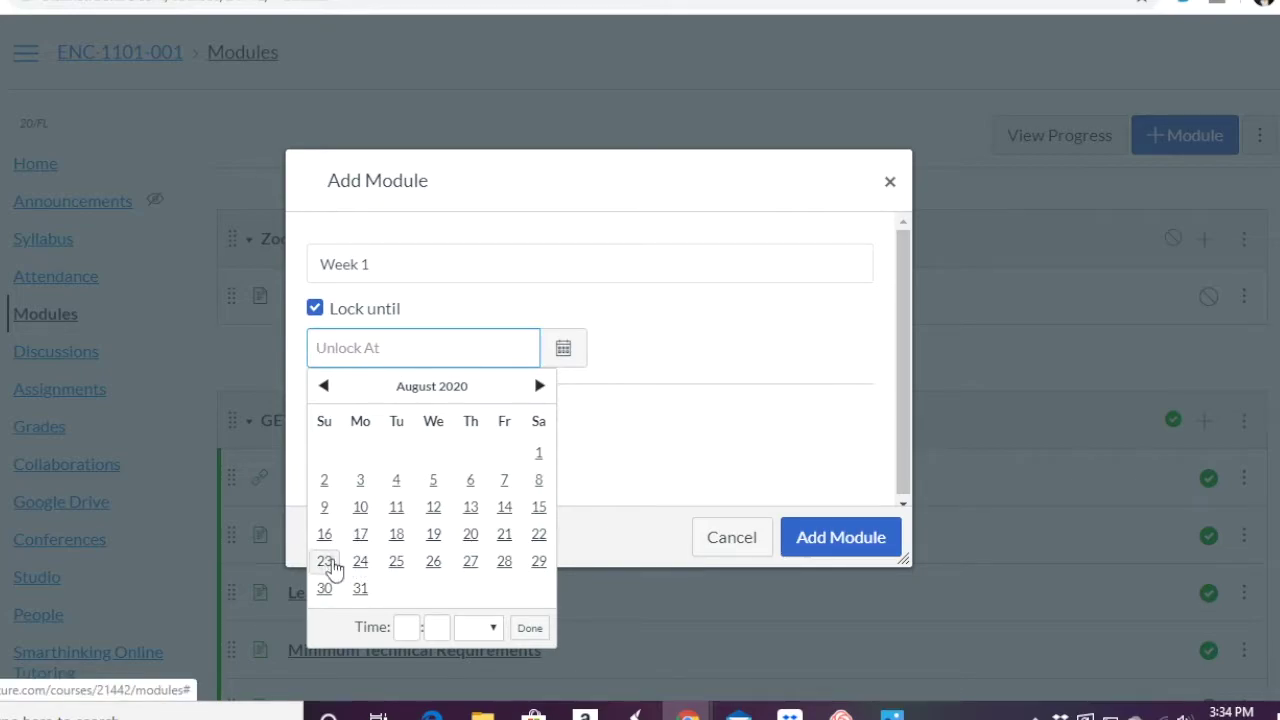
pyautogui.click(330, 563)
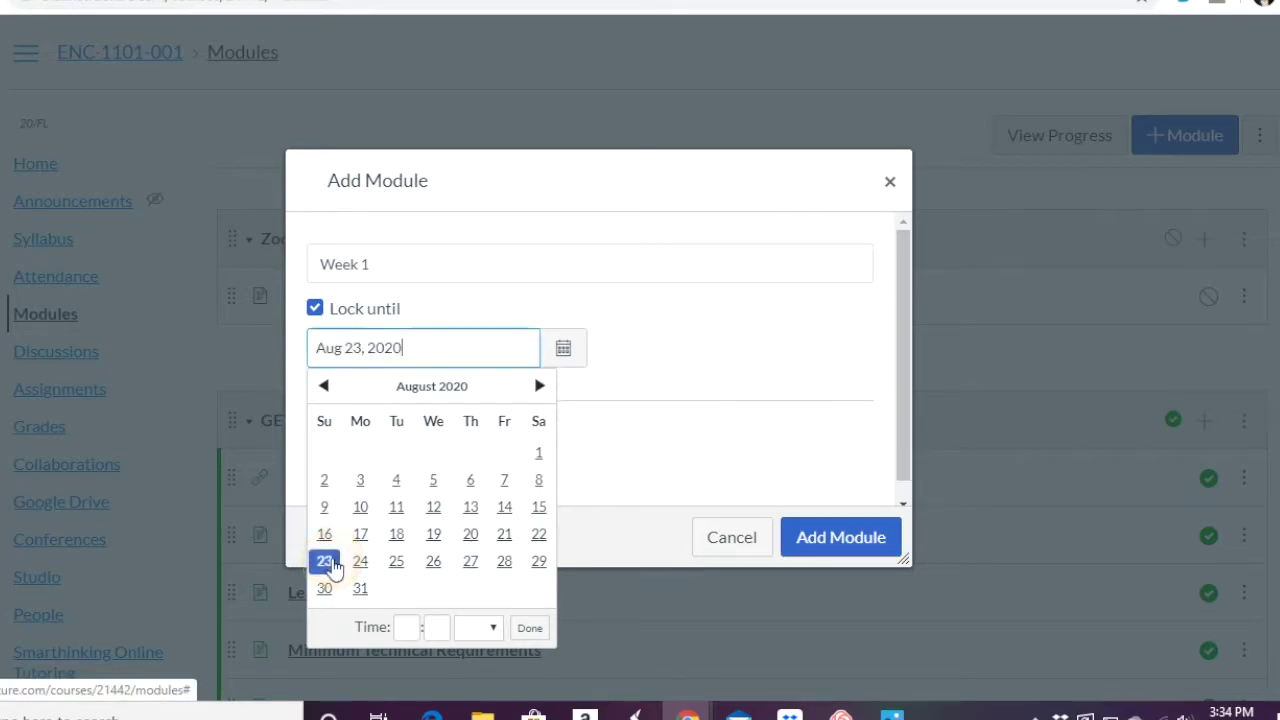
pyautogui.click(406, 626)
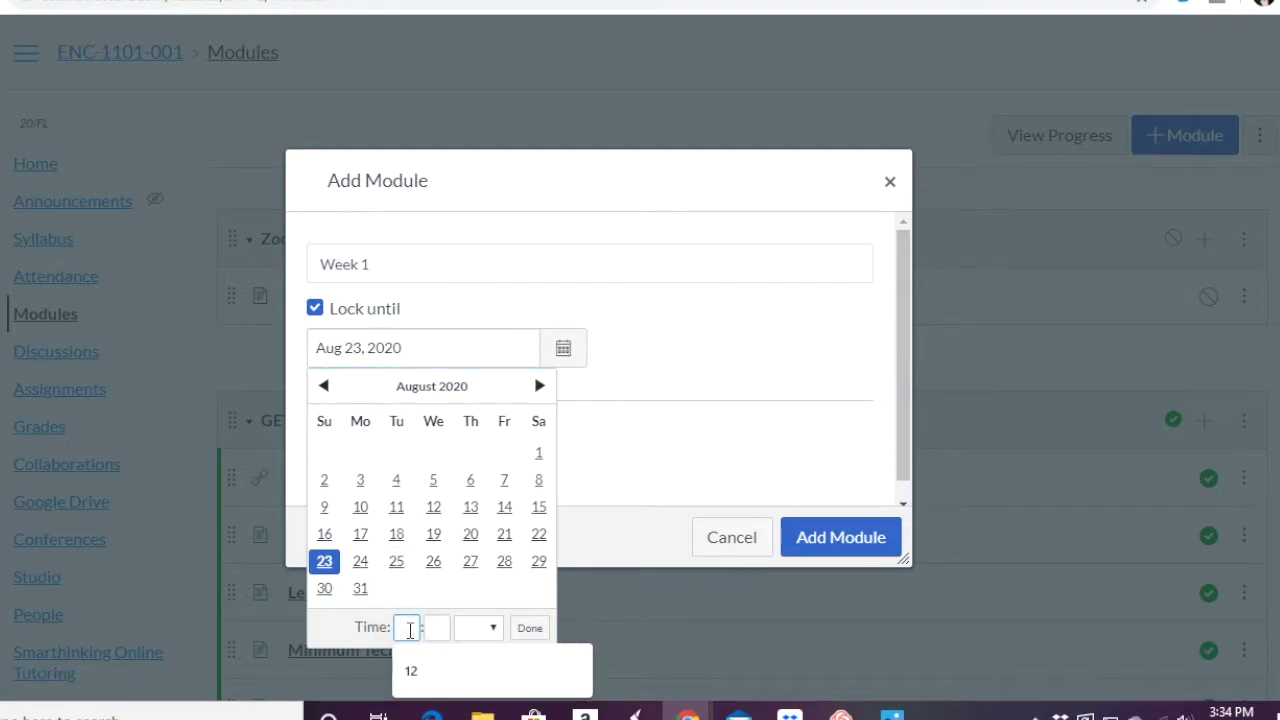
pyautogui.write('12')
pyautogui.click(440, 628)
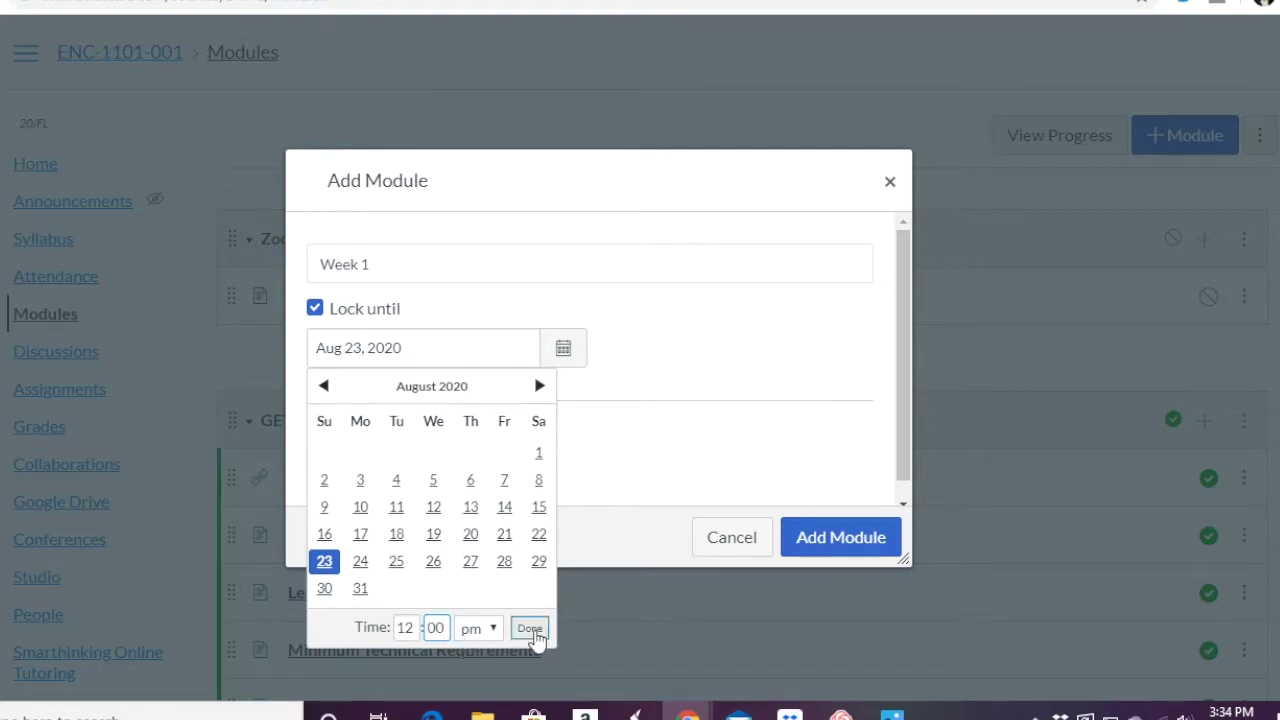
pyautogui.click(531, 628)
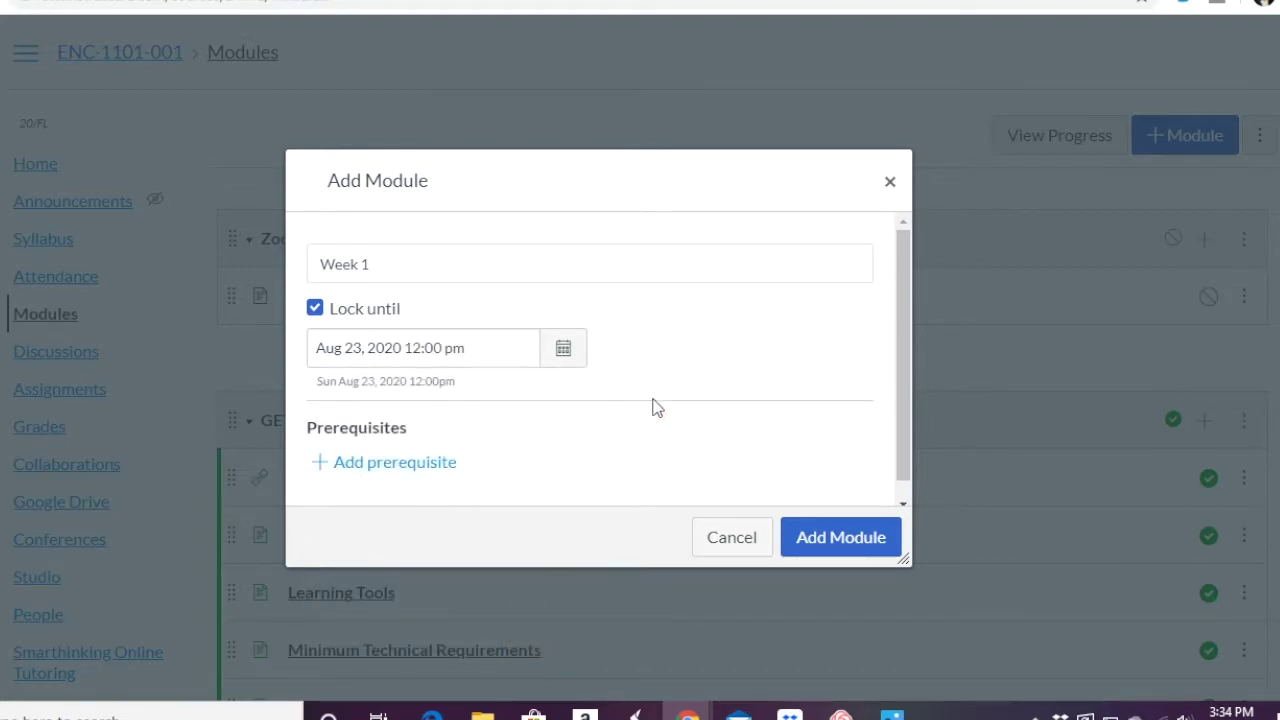
# - Add GETTING STARTED as a prerequisite for the new module and remove that prerequisite again
pyautogui.scroll(-1, 655, 406)
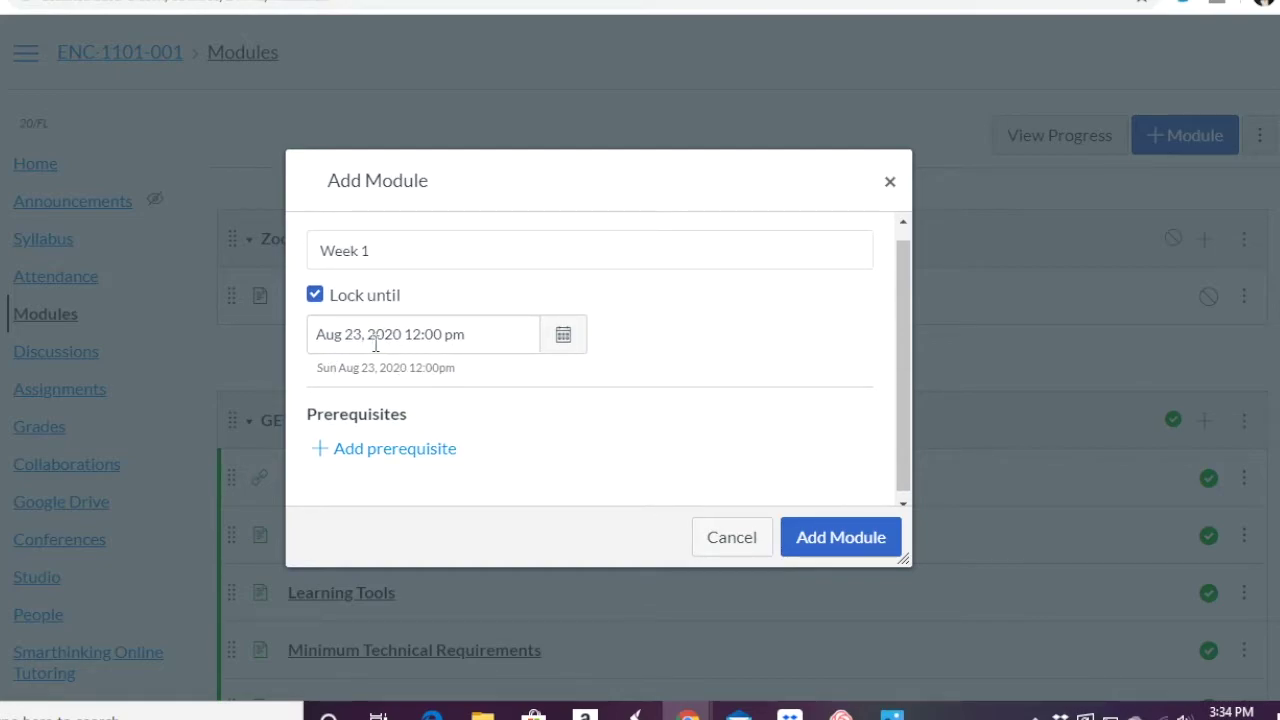
pyautogui.scroll(-1, 465, 368)
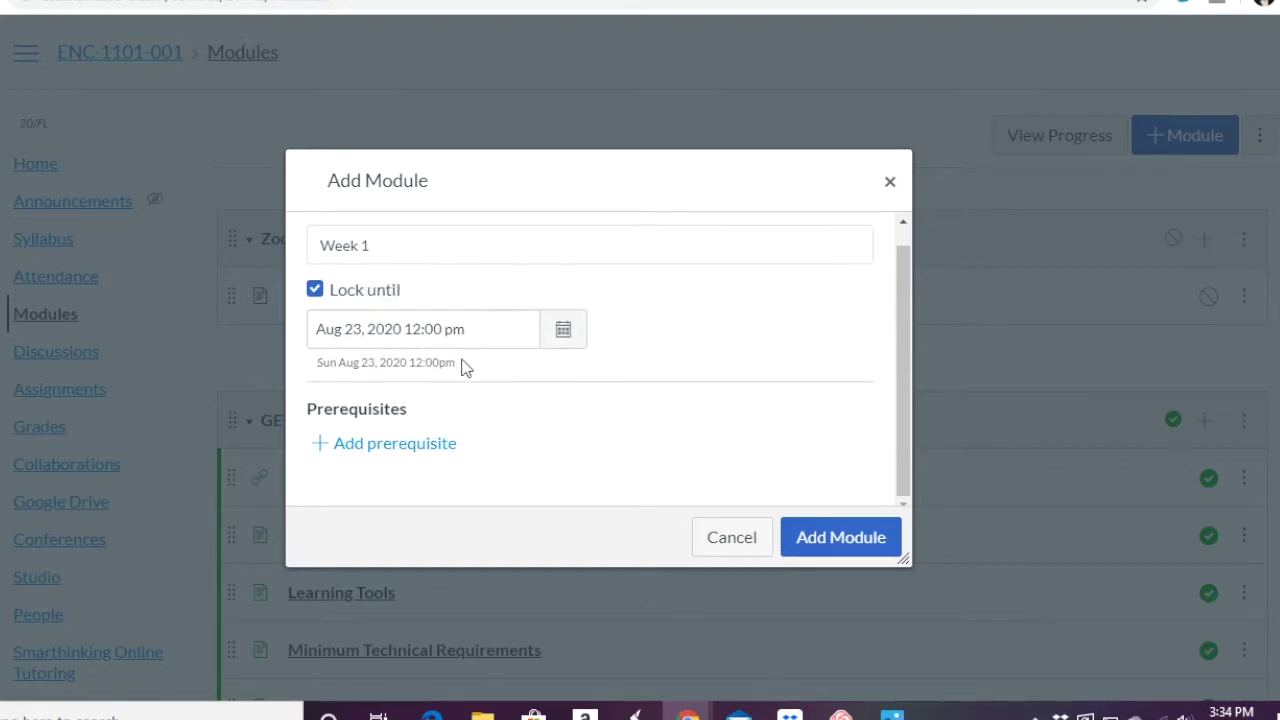
pyautogui.click(400, 447)
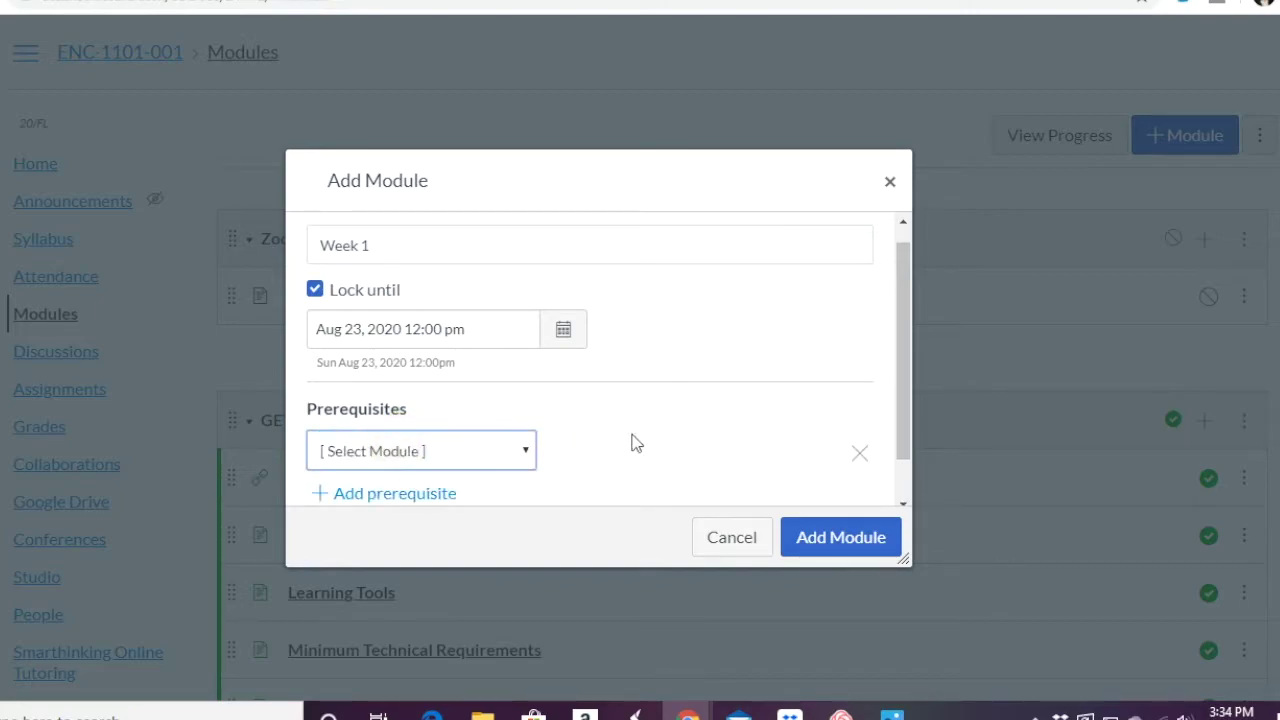
pyautogui.scroll(-1, 632, 441)
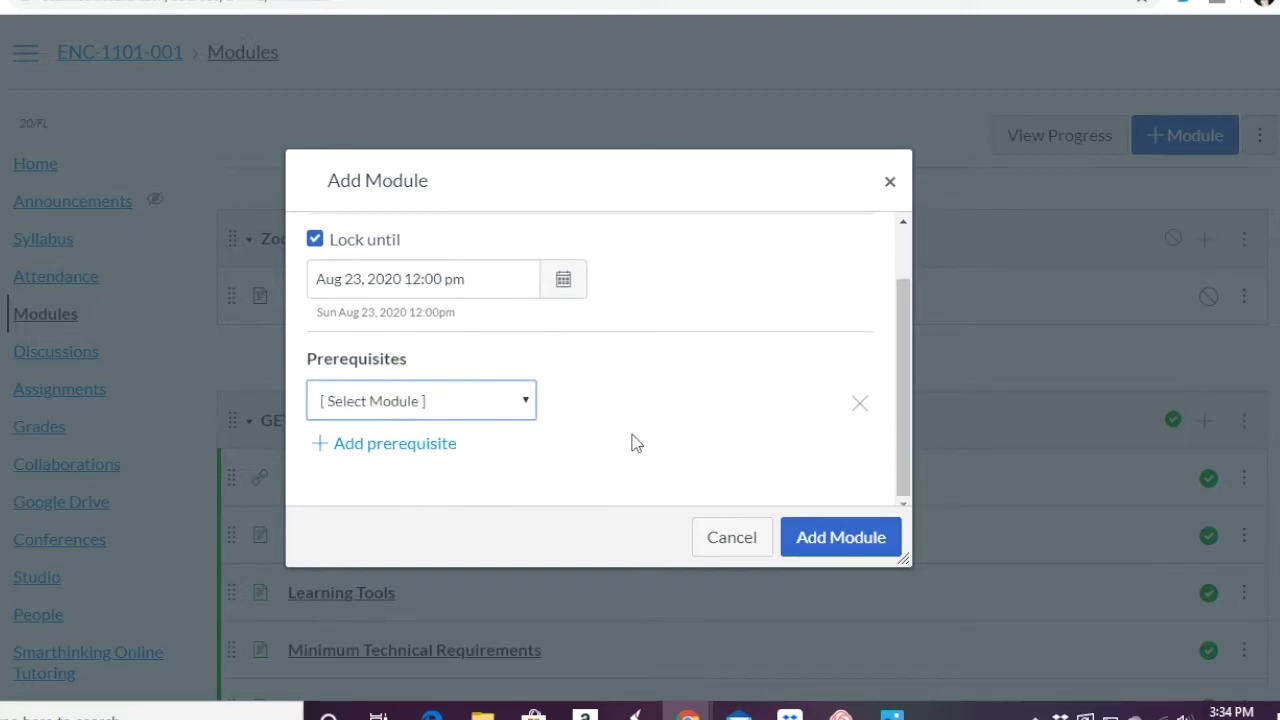
pyautogui.click(524, 401)
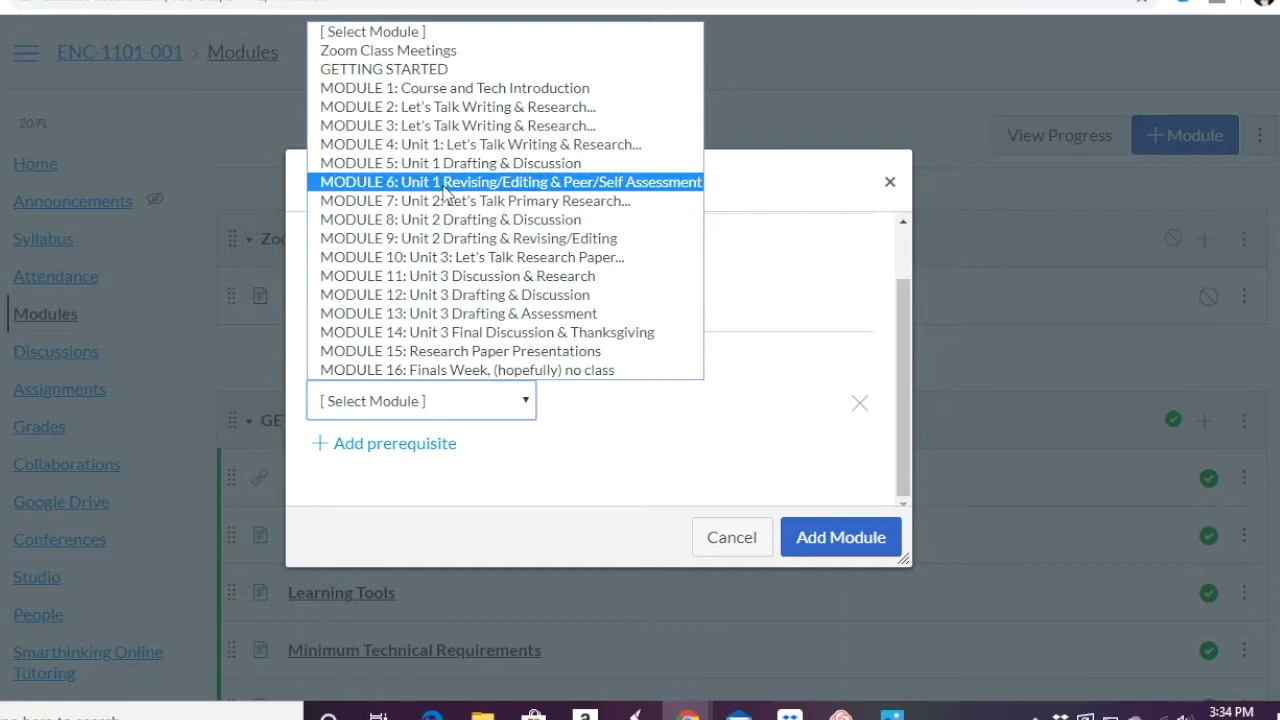
pyautogui.click(397, 70)
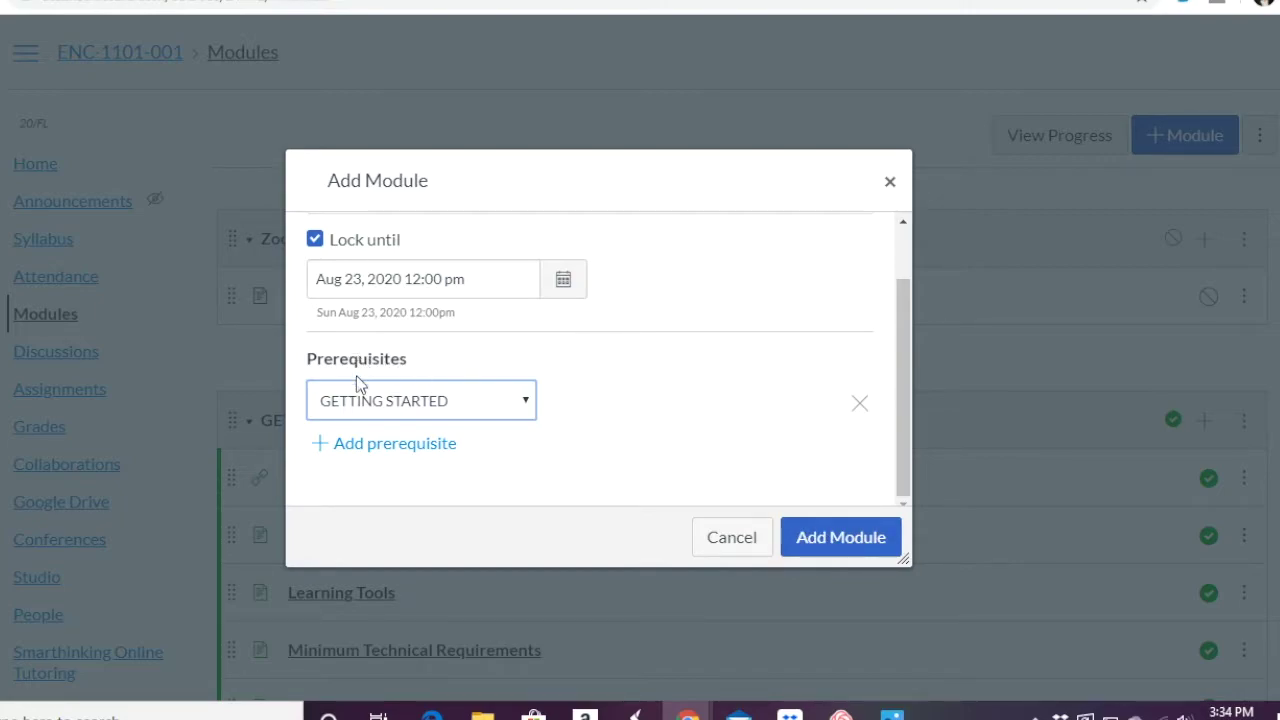
pyautogui.click(860, 405)
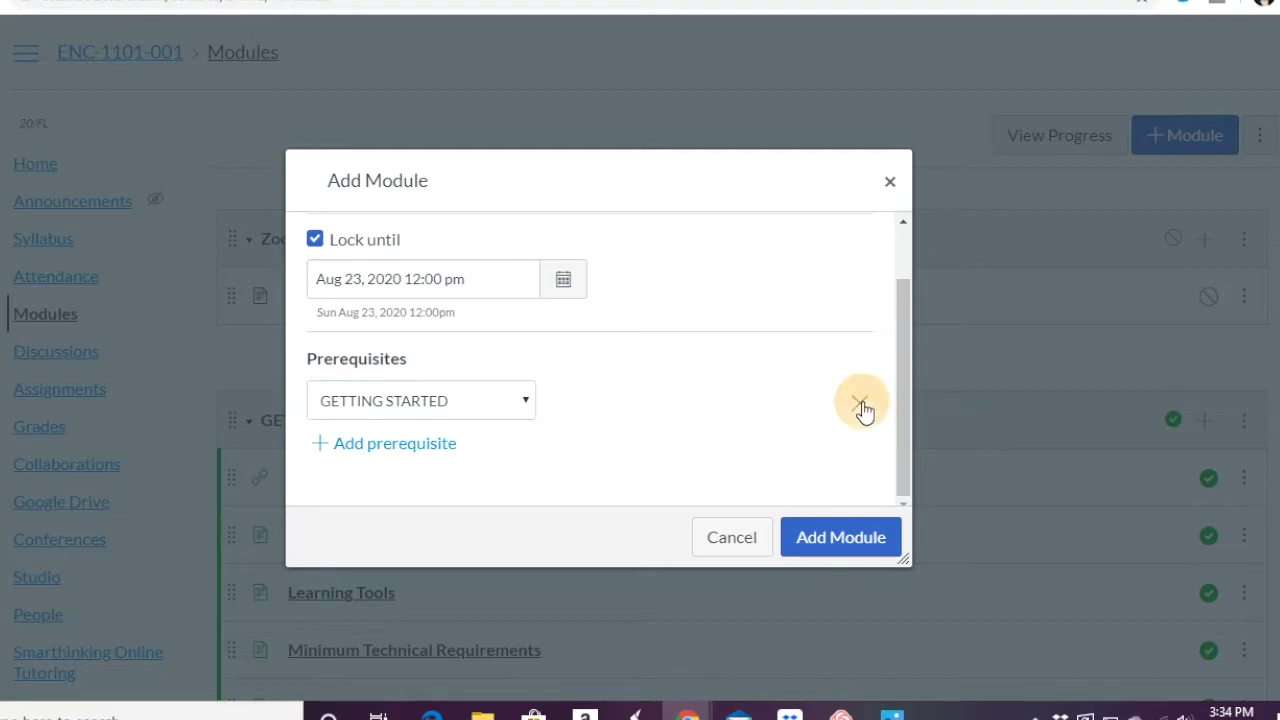
# - Save the new module to the course and publish Week 1 at the end of the module list
pyautogui.click(824, 545)
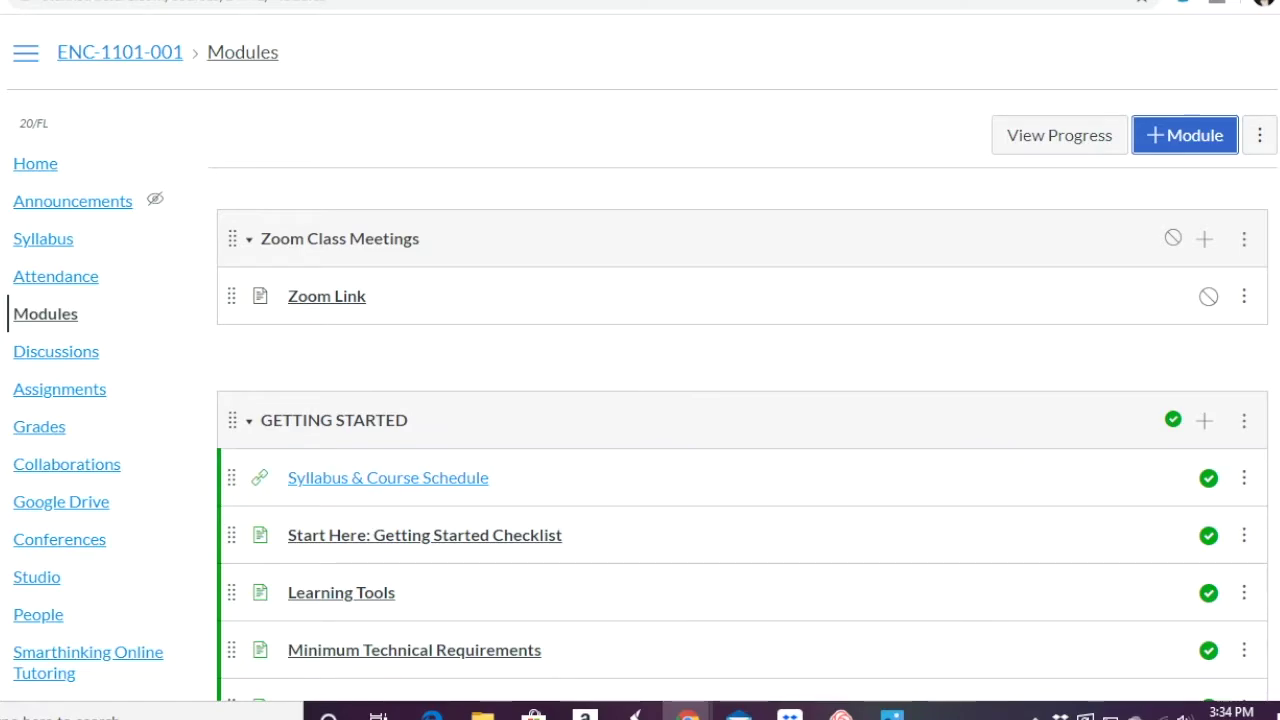
pyautogui.scroll(-20, 742, 361)
pyautogui.scroll(-20, 742, 361)
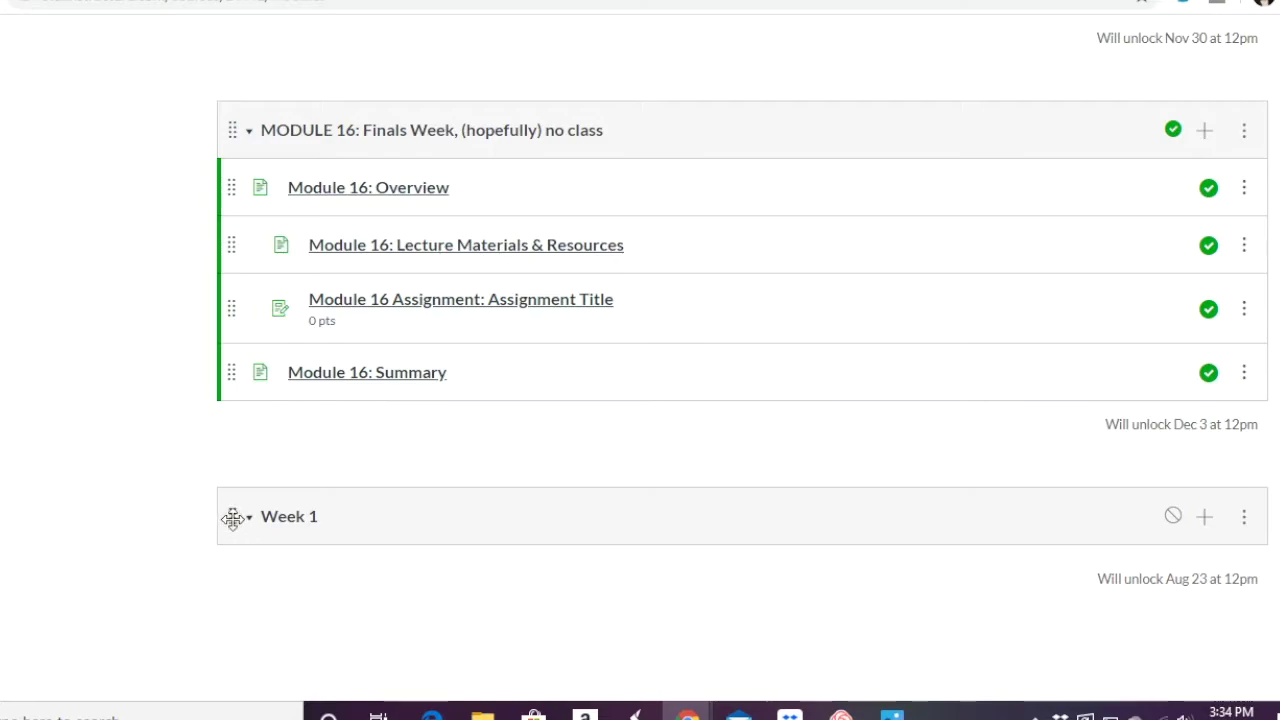
pyautogui.moveTo(231, 516); pyautogui.dragTo(194, 555)
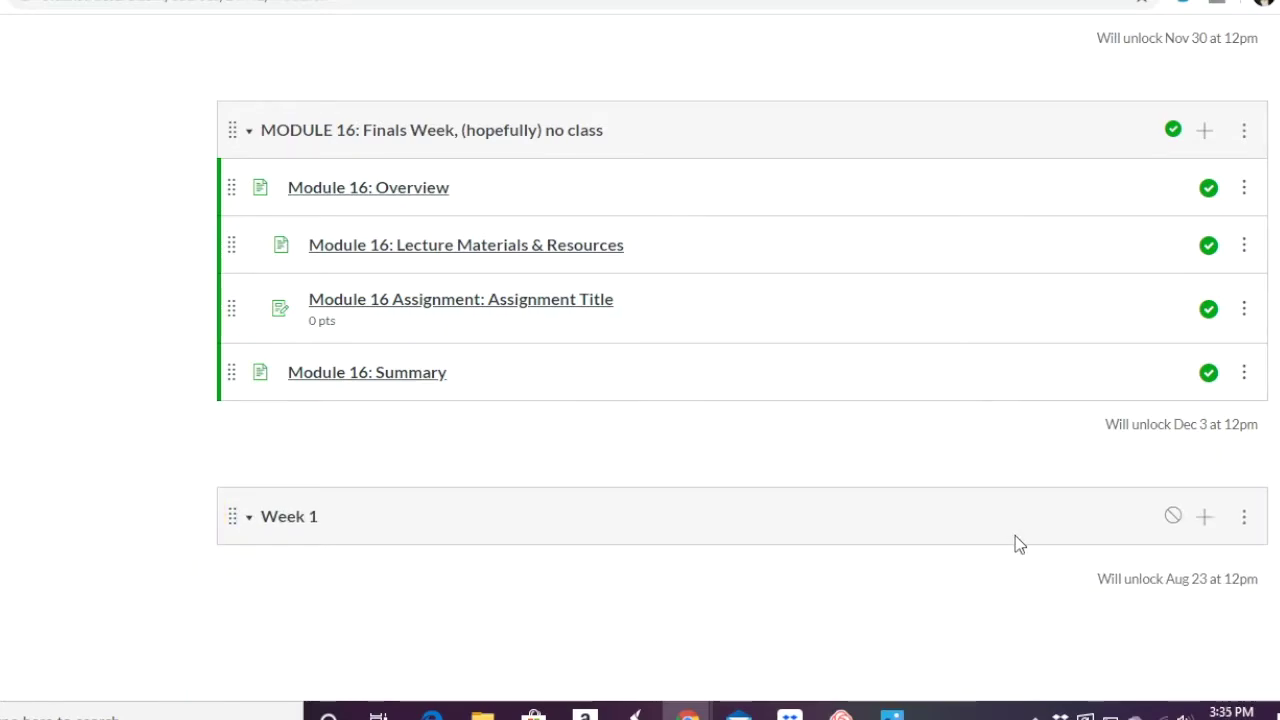
pyautogui.click(1172, 516)
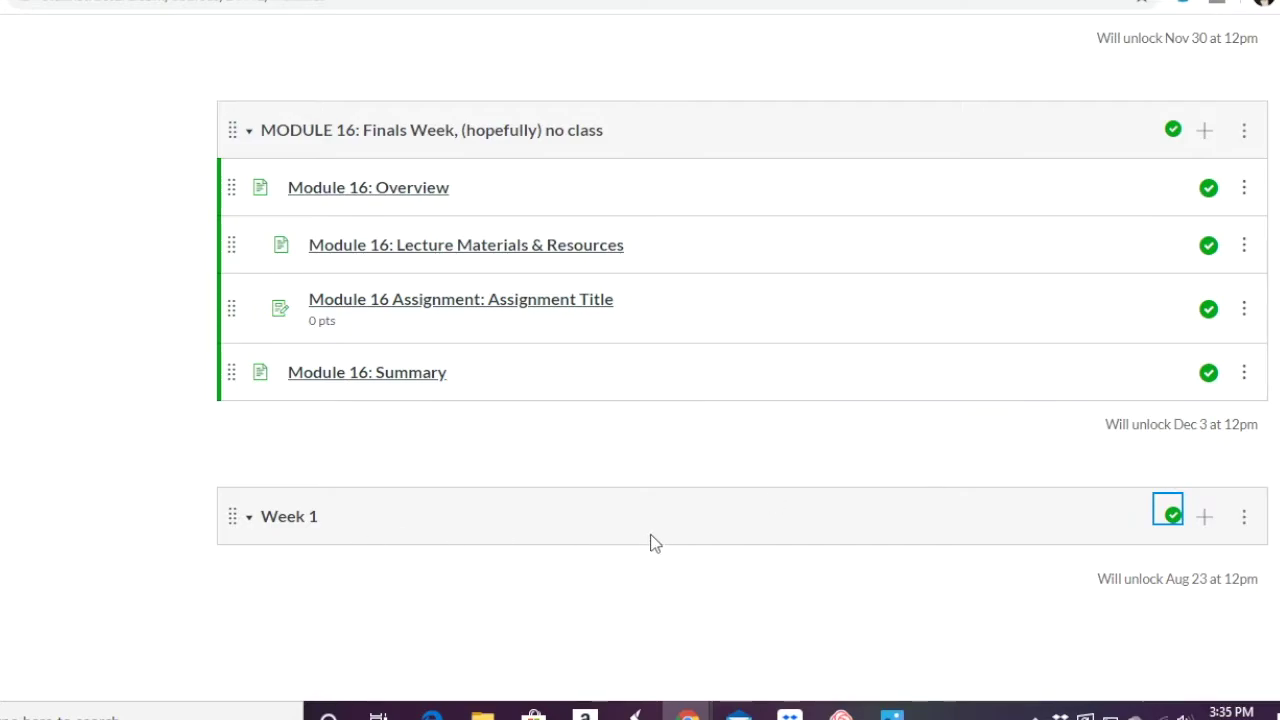
# - Add the existing page "Module/Week 1" to the Week 1 module without indentation
pyautogui.click(1245, 518)
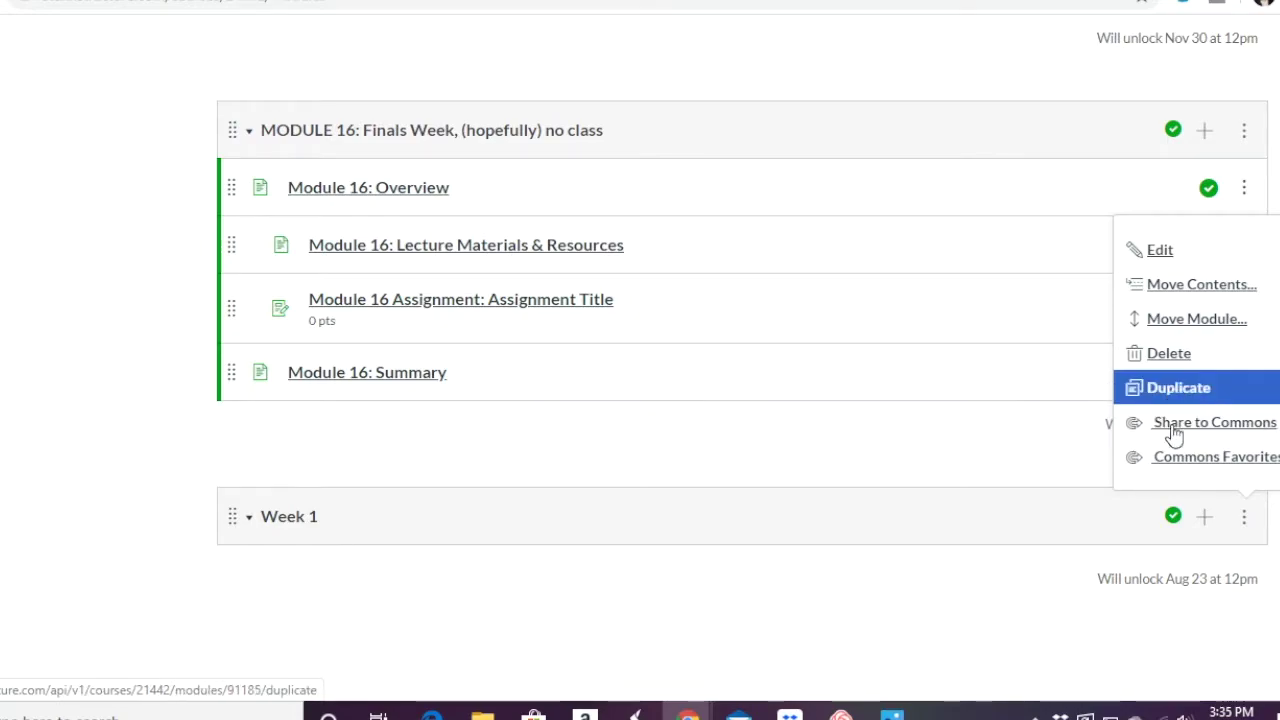
pyautogui.click(1204, 520)
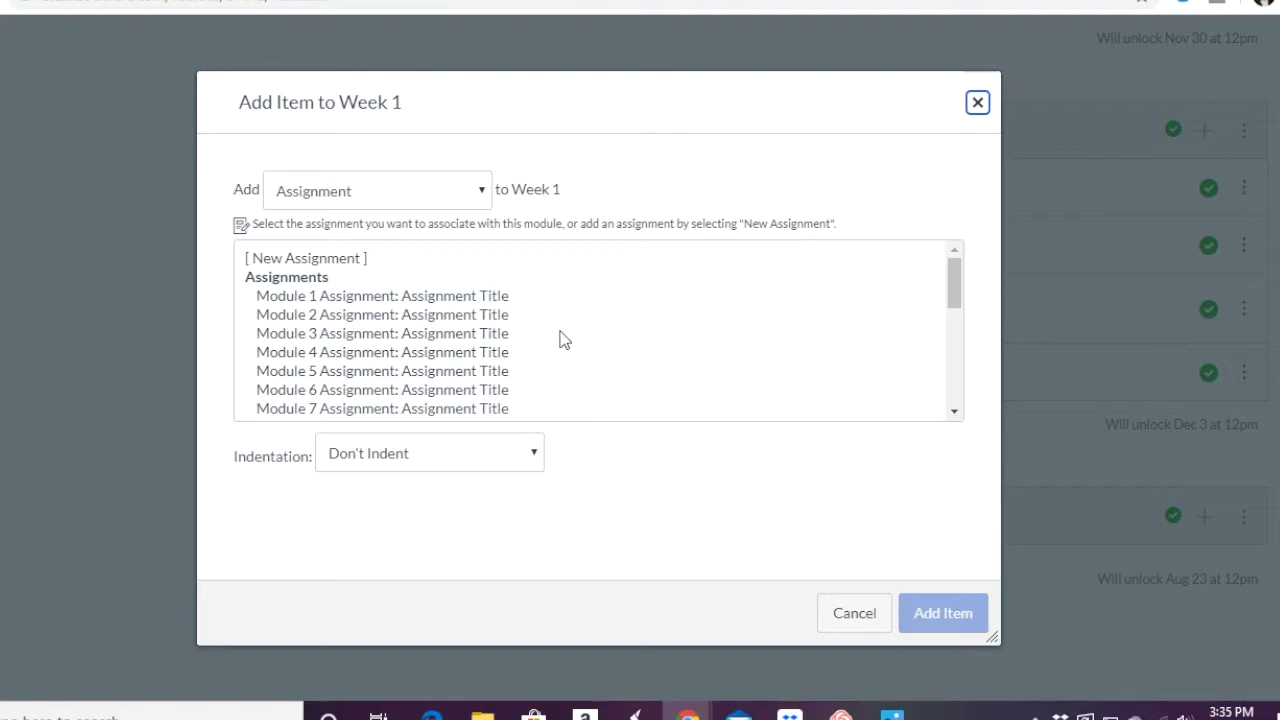
pyautogui.click(478, 198)
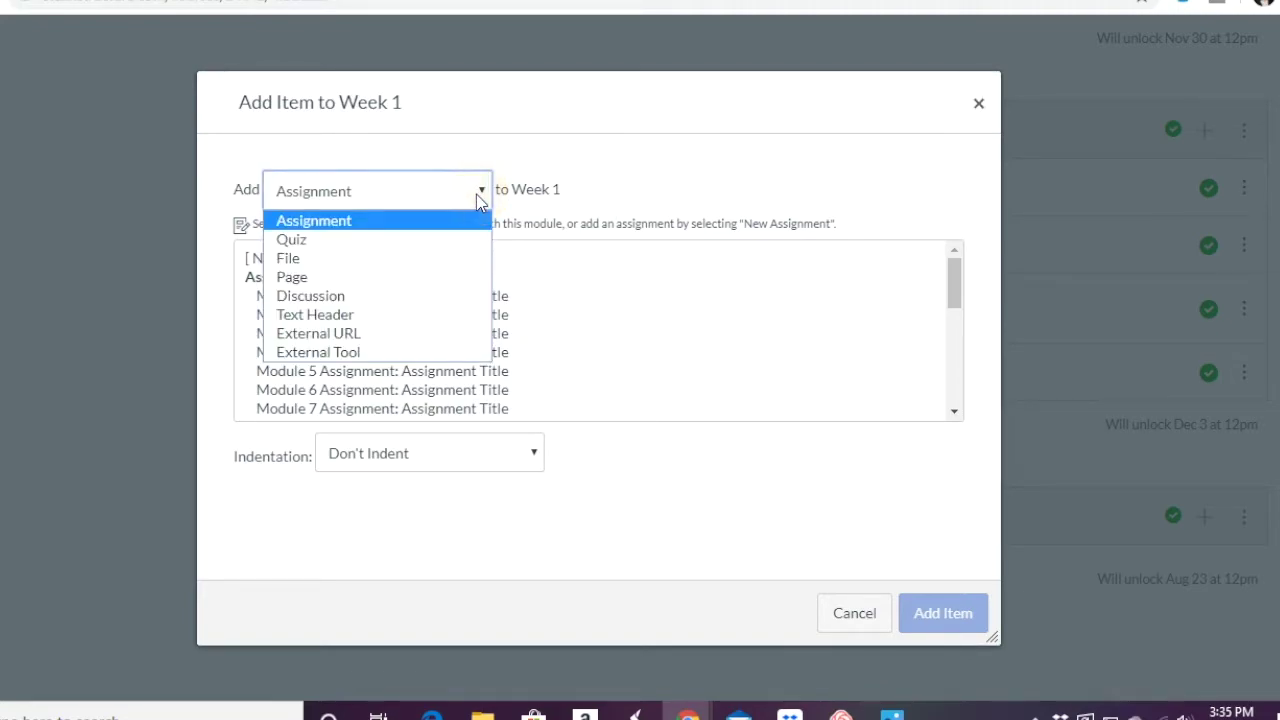
pyautogui.click(361, 286)
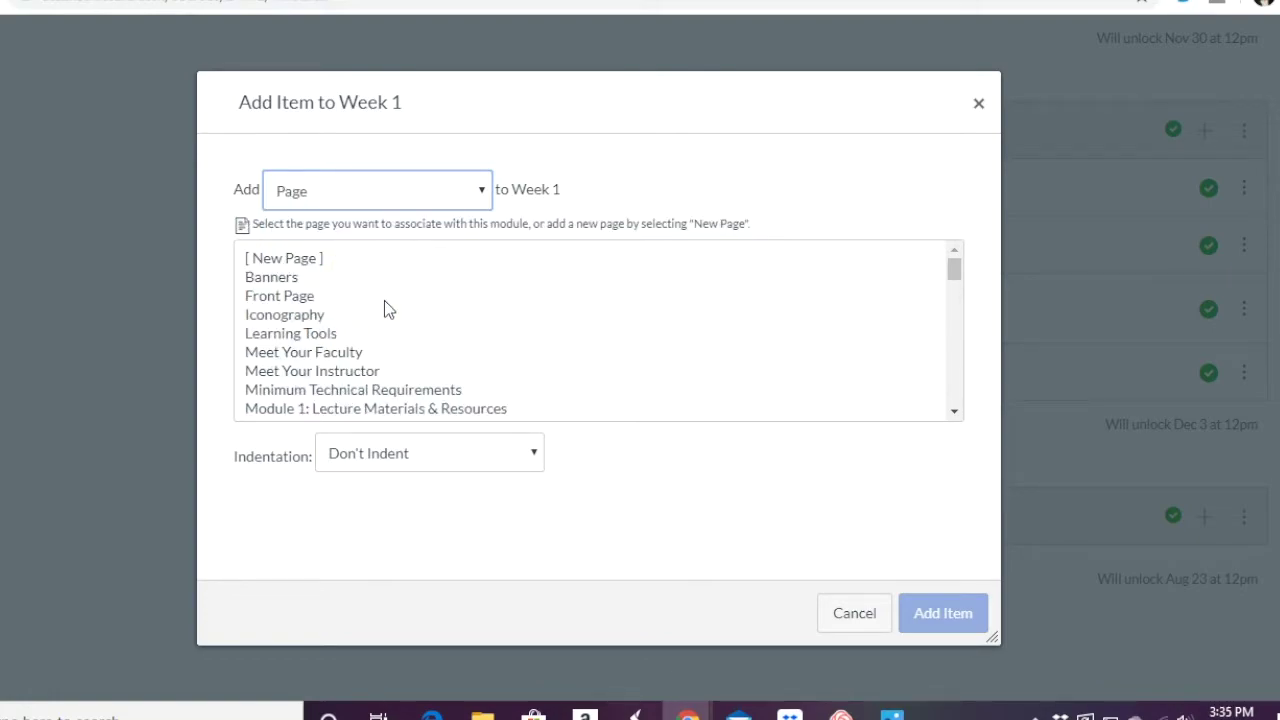
pyautogui.scroll(-5, 384, 300)
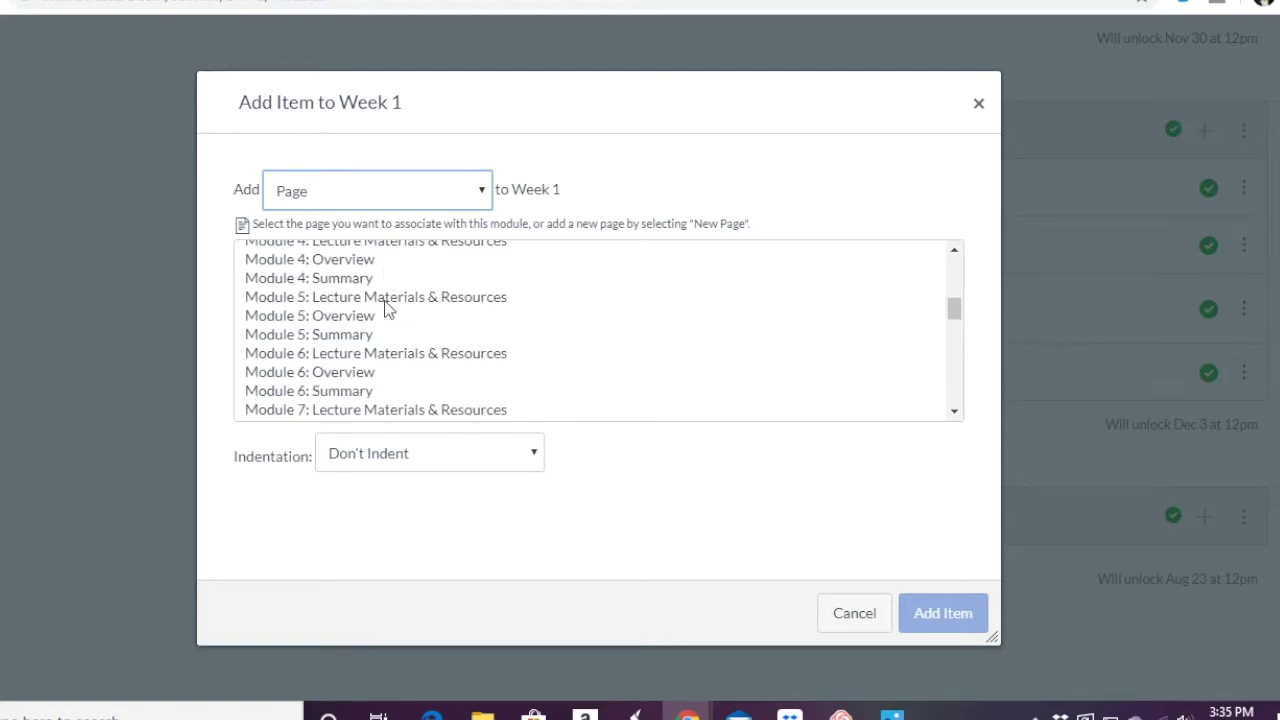
pyautogui.scroll(-8, 386, 308)
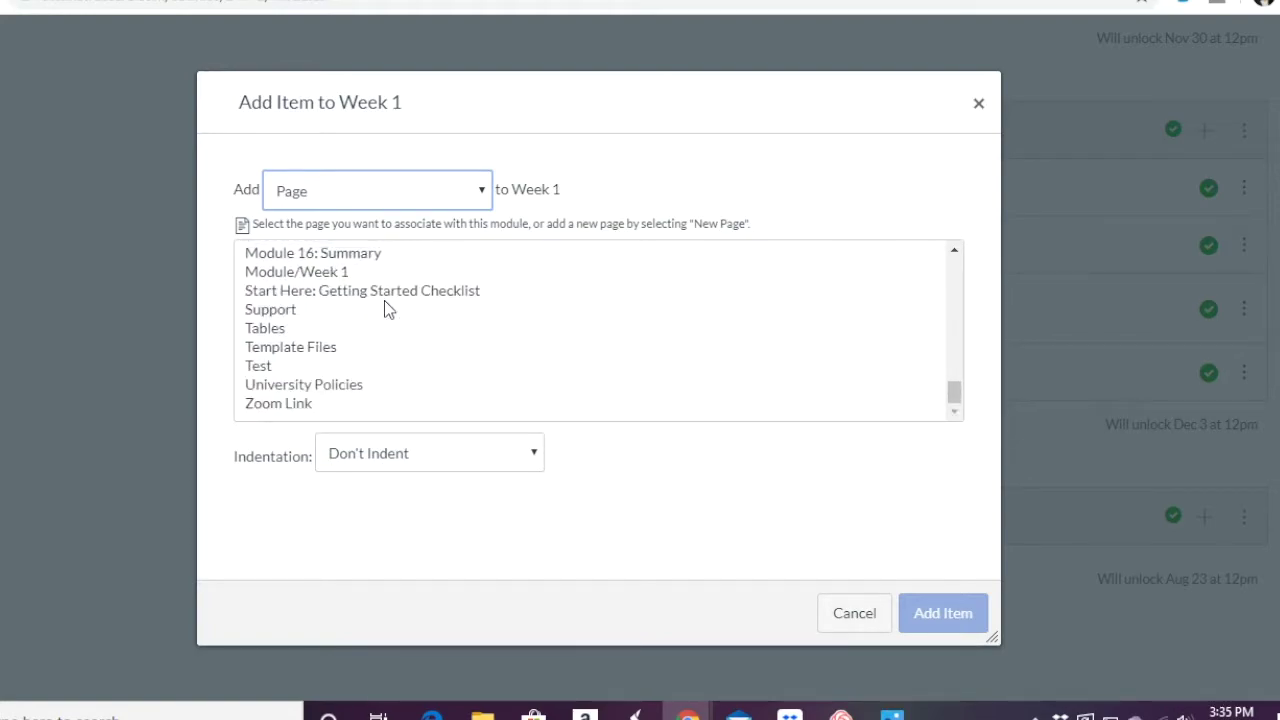
pyautogui.scroll(1, 360, 340)
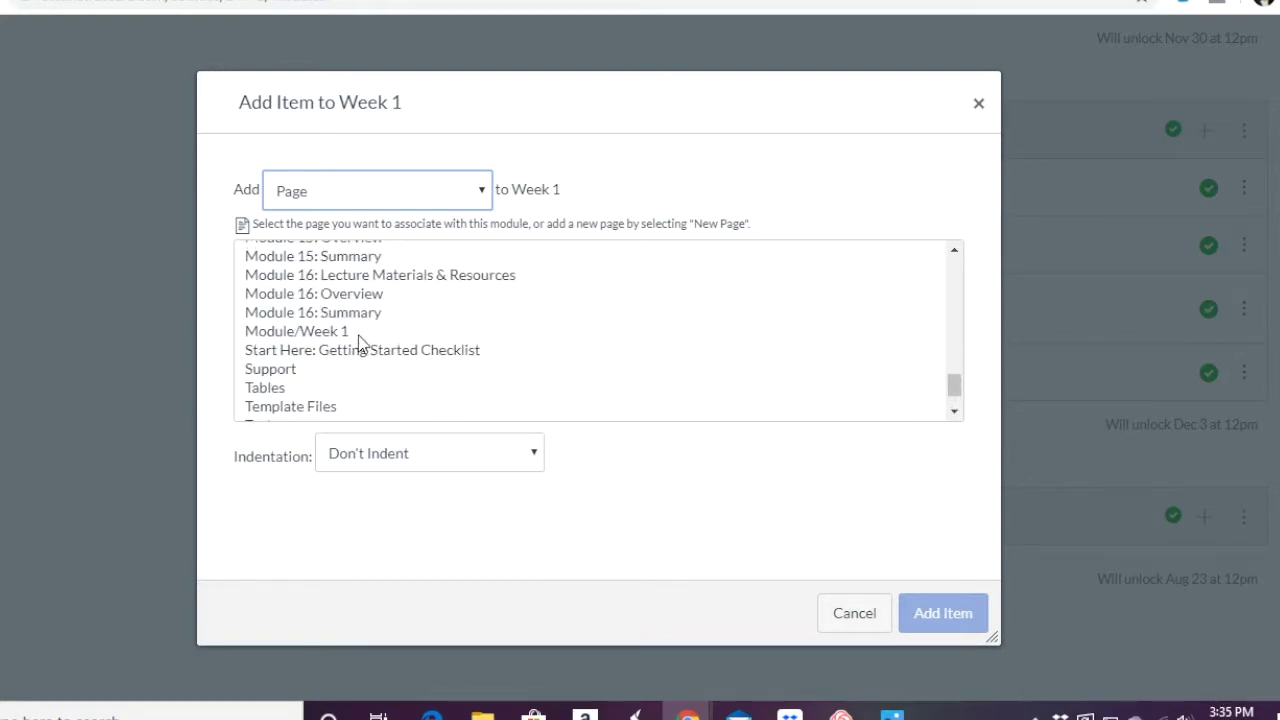
pyautogui.click(260, 333)
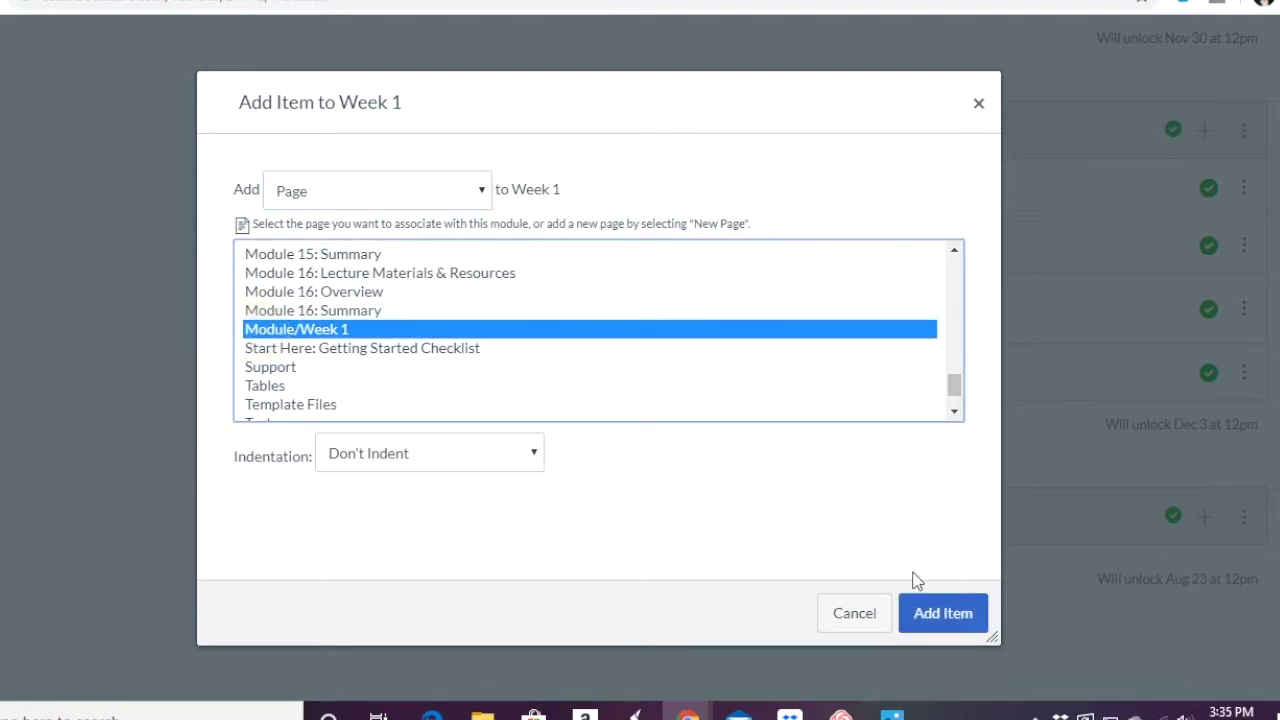
pyautogui.click(950, 622)
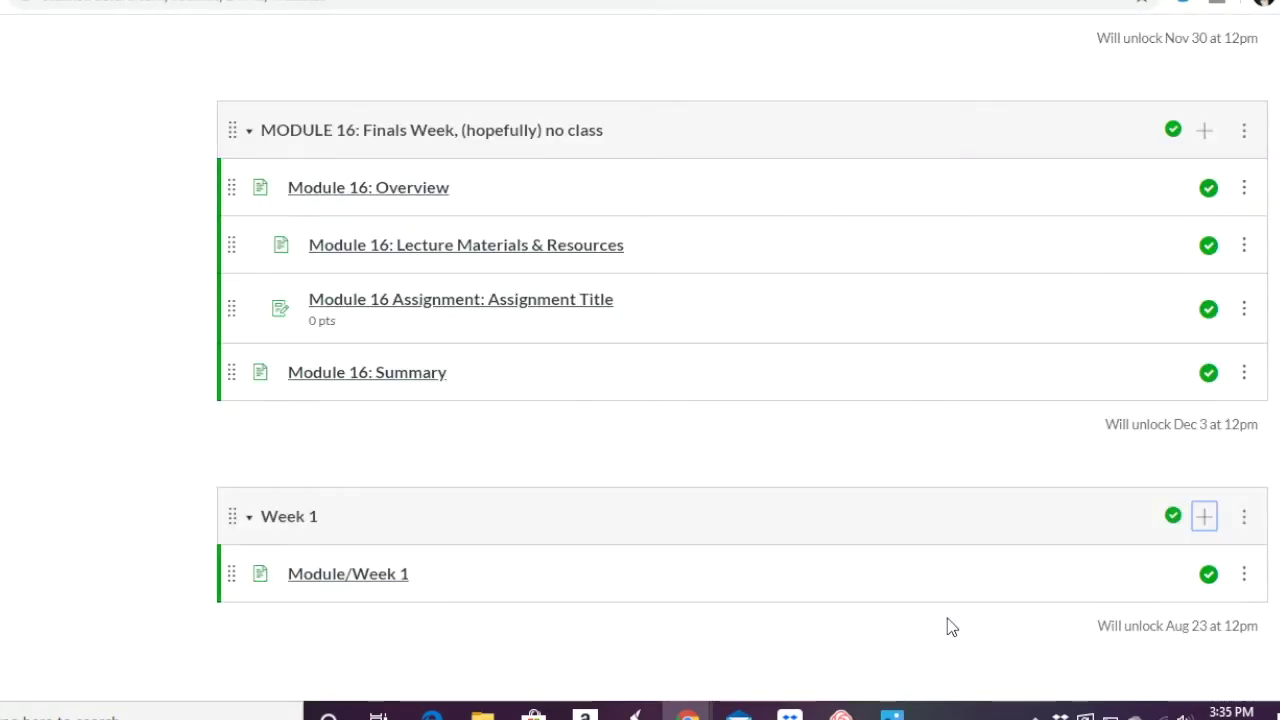
# - Open the Module/Week 1 page and review its banner, classwork, embedded video, homework and assignment links
pyautogui.scroll(-1, 766, 551)
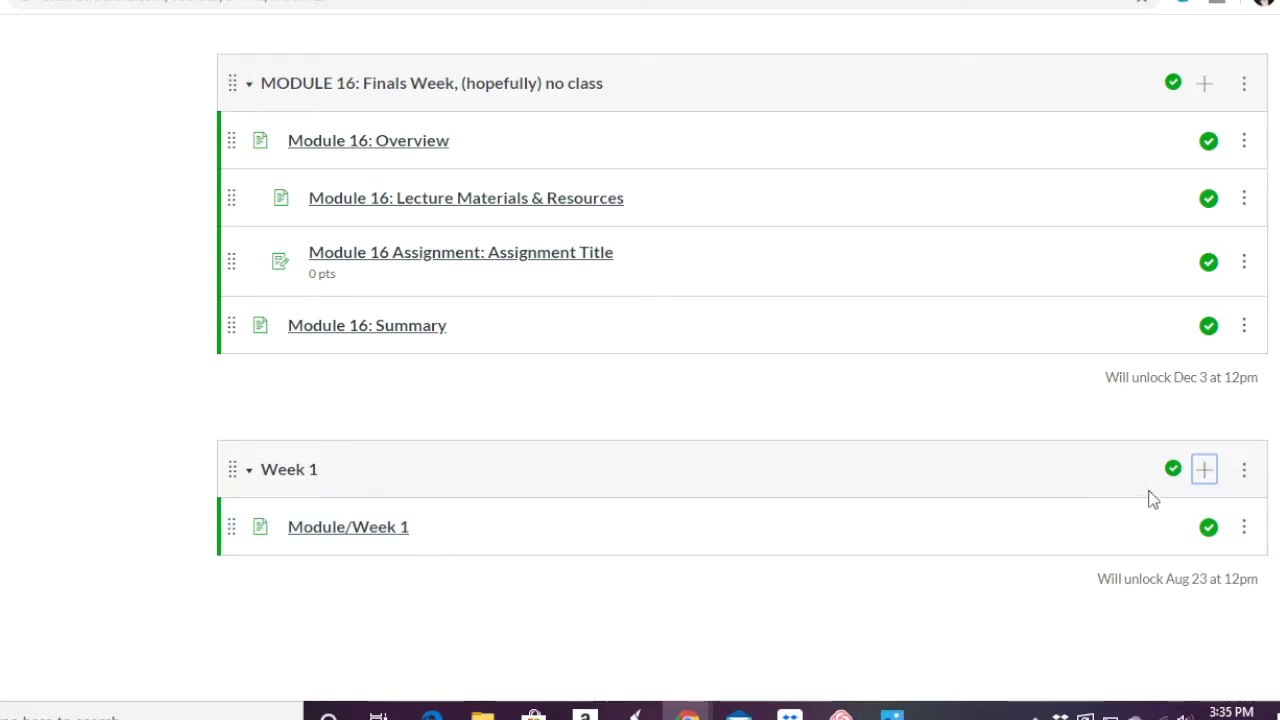
pyautogui.click(348, 535)
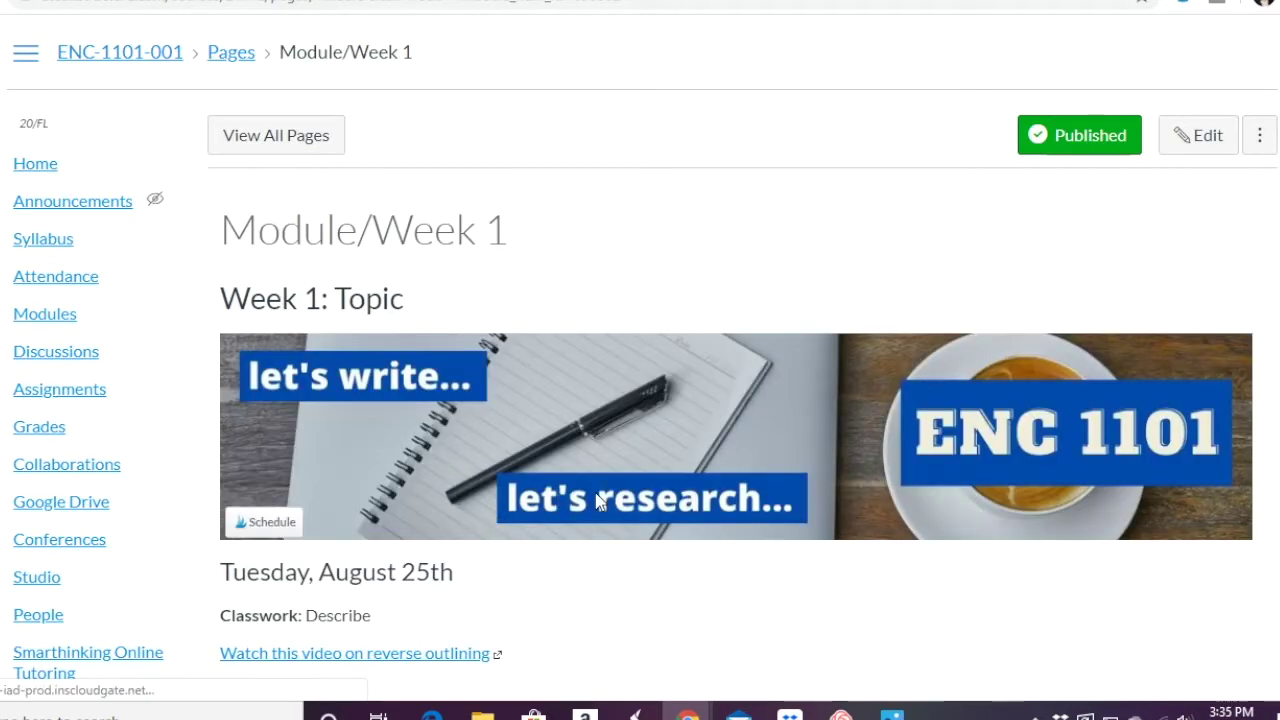
pyautogui.scroll(-4, 595, 492)
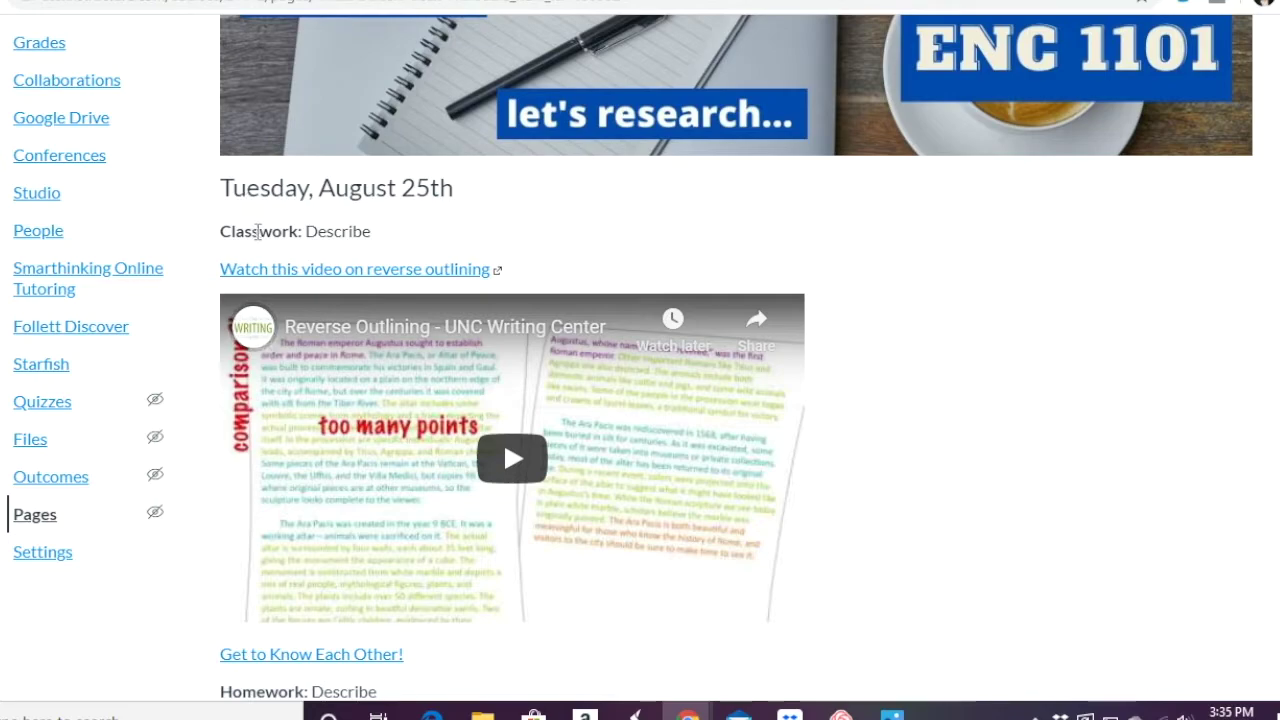
pyautogui.scroll(-1, 374, 246)
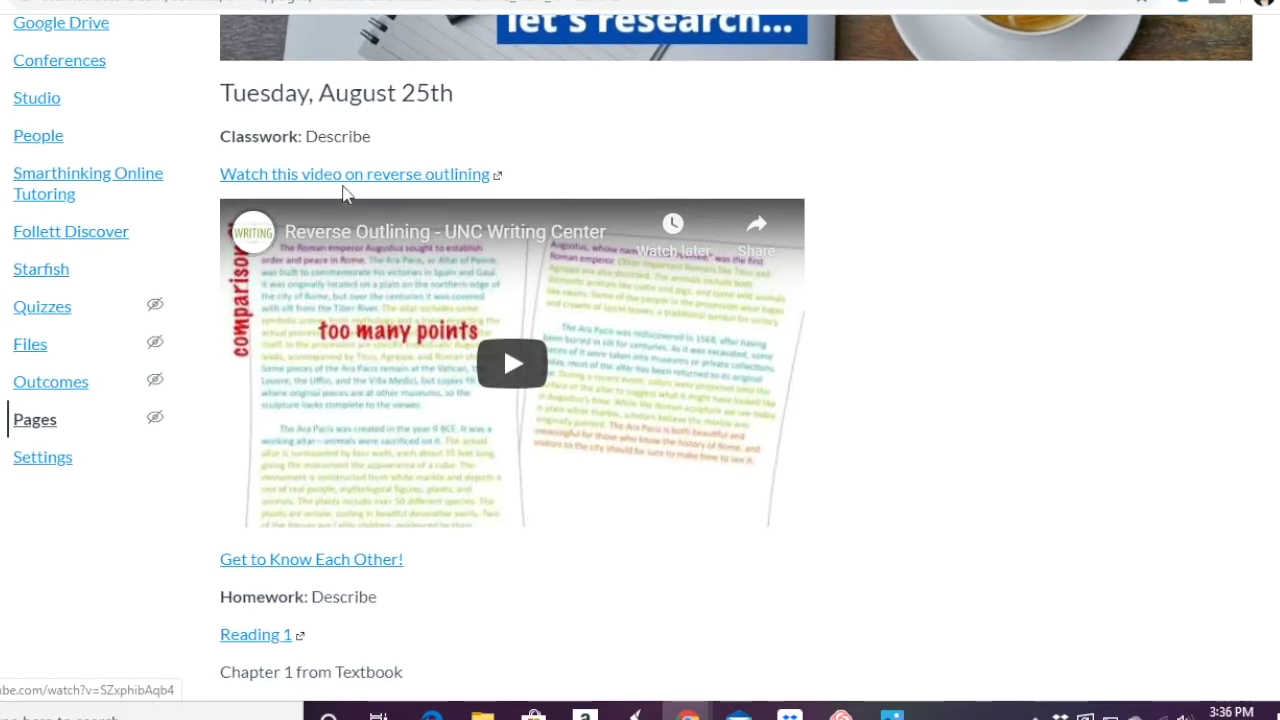
pyautogui.scroll(-2, 350, 320)
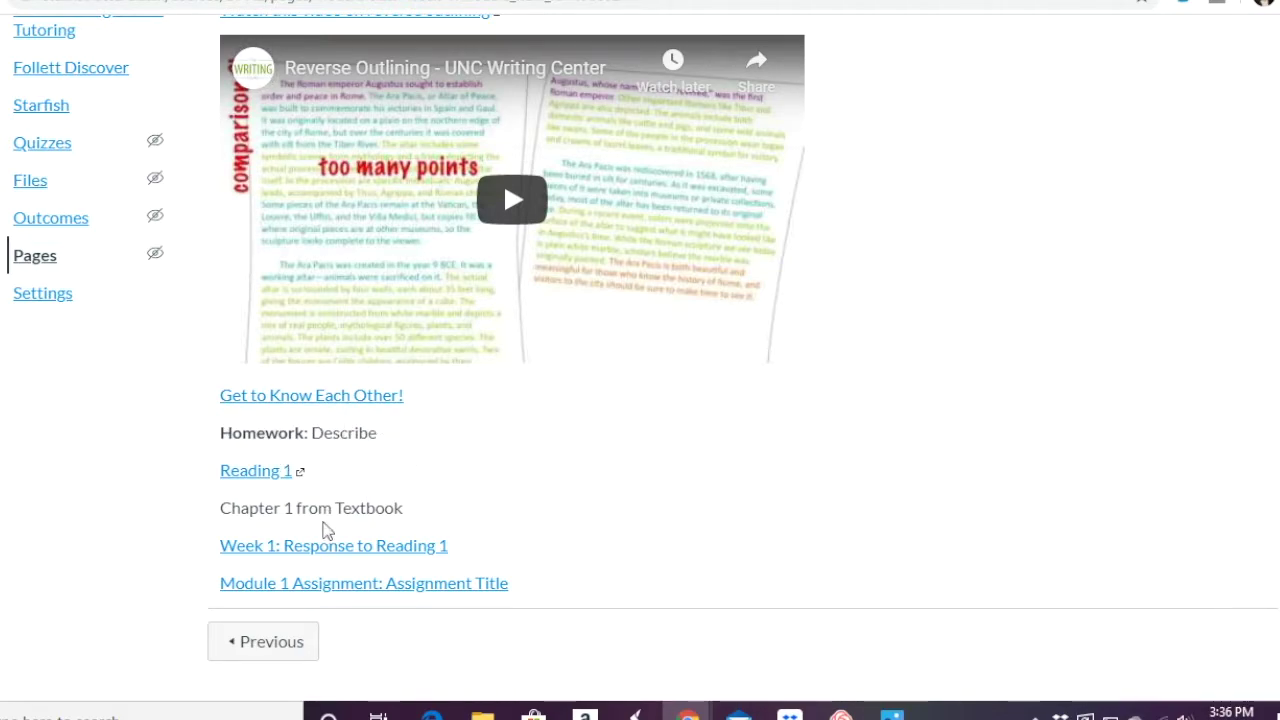
pyautogui.scroll(3, 380, 371)
pyautogui.scroll(-3, 386, 372)
pyautogui.scroll(6, 386, 372)
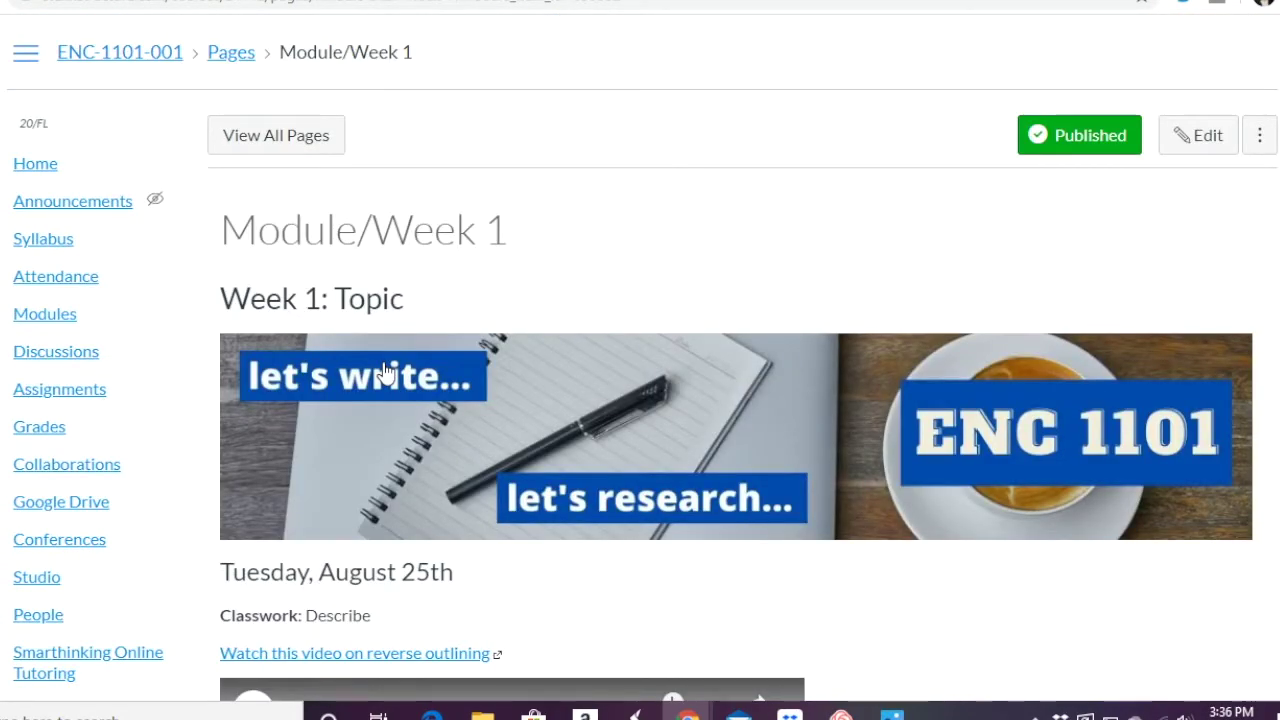
pyautogui.scroll(-1, 385, 371)
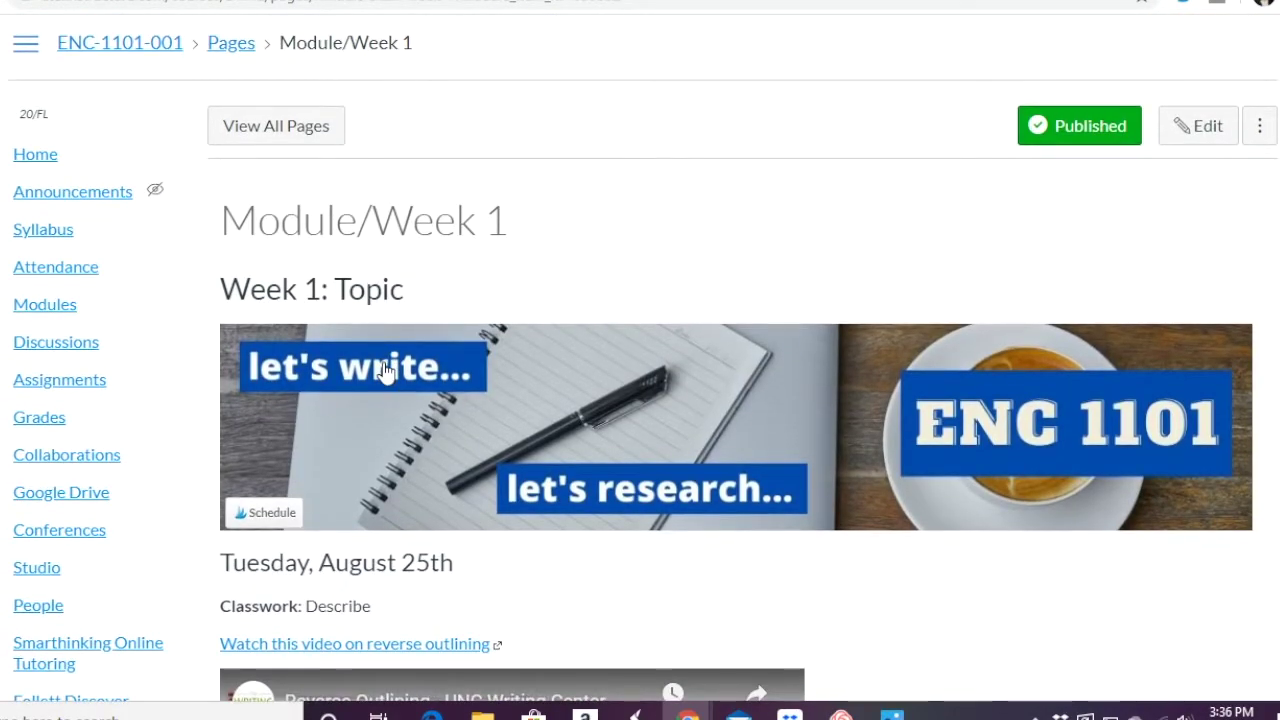
pyautogui.scroll(-6, 385, 371)
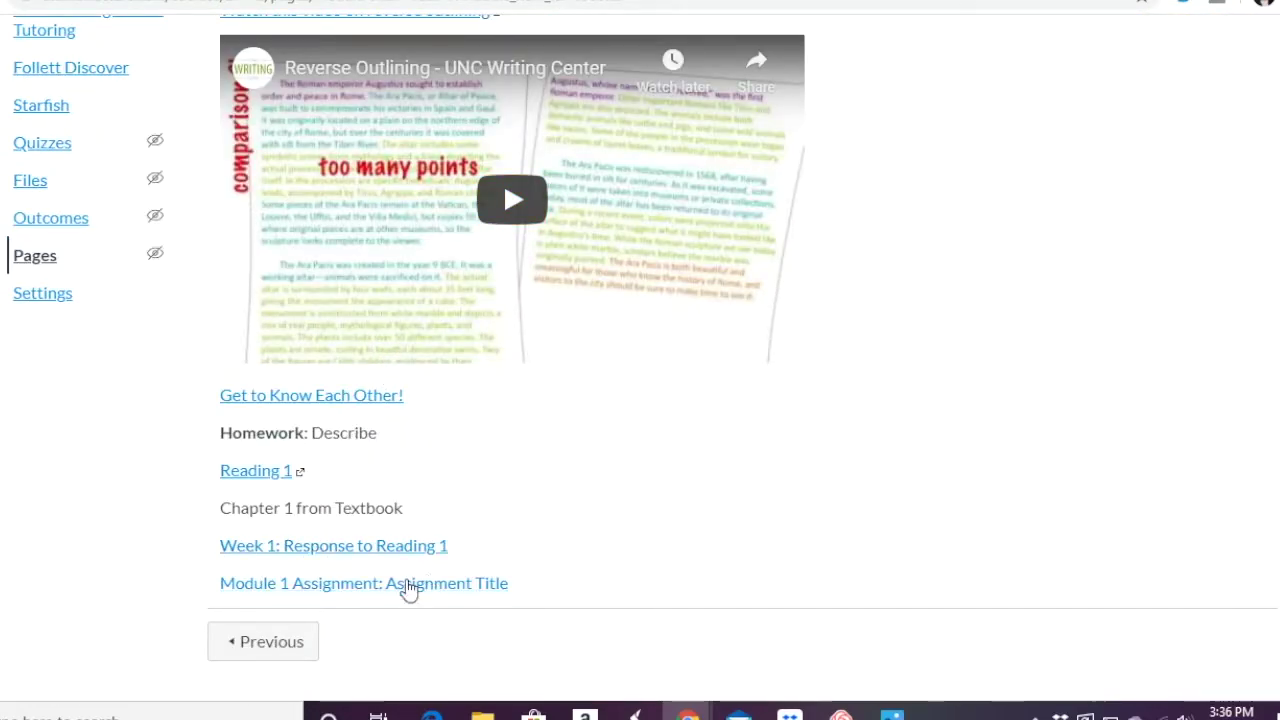
pyautogui.scroll(10, 356, 557)
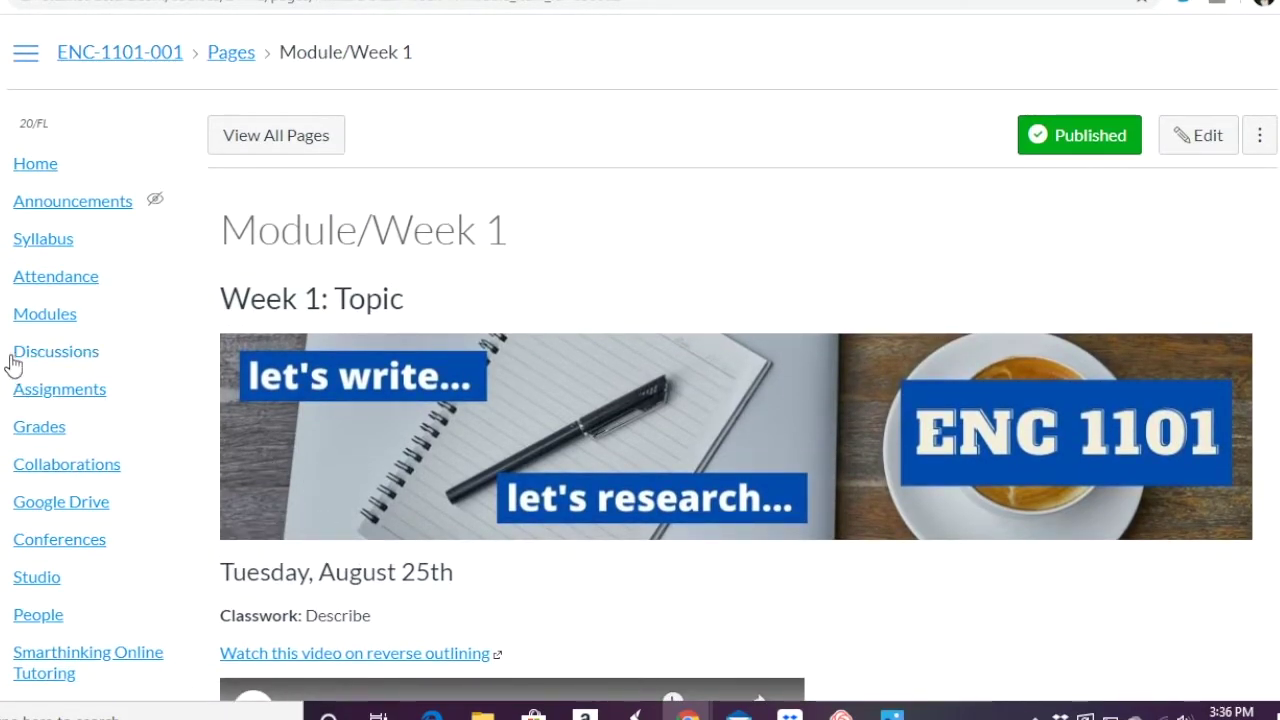
# - Return to the course's module list and add the existing discussion "Week 1: Response to Reading 1" to Week 1
pyautogui.click(25, 325)
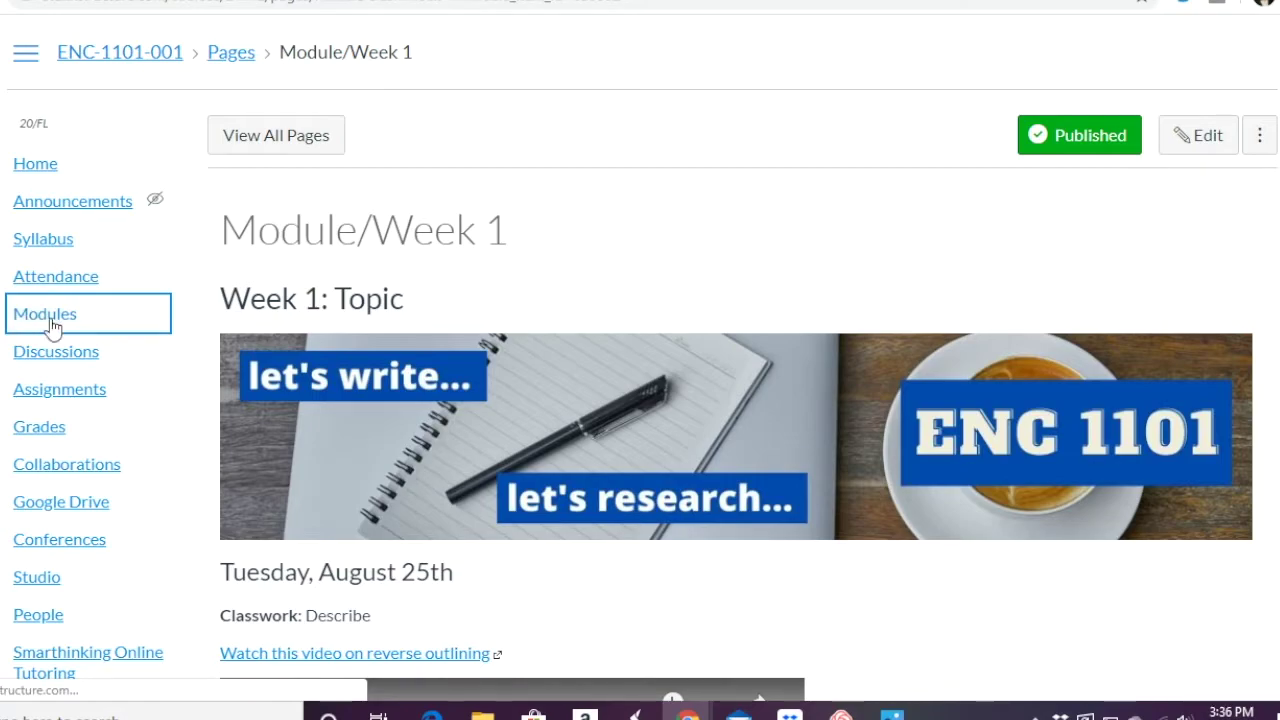
pyautogui.scroll(-20, 740, 450)
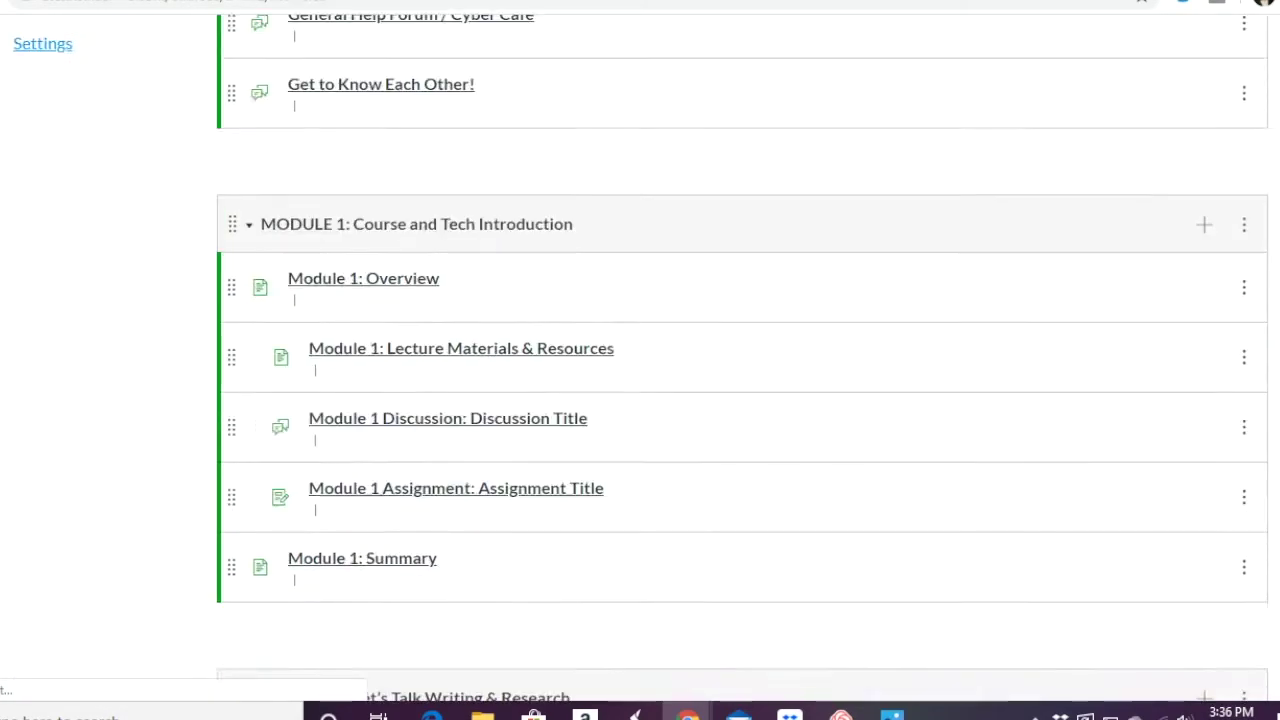
pyautogui.scroll(-20, 740, 400)
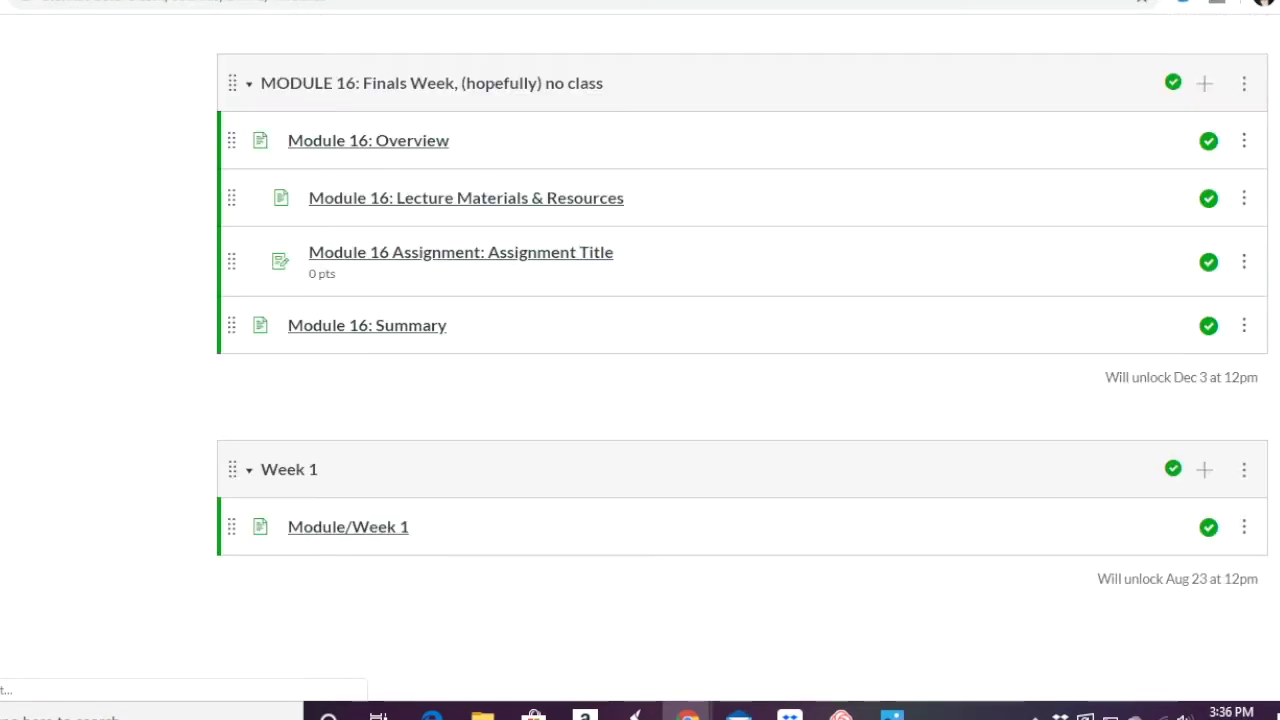
pyautogui.click(1204, 469)
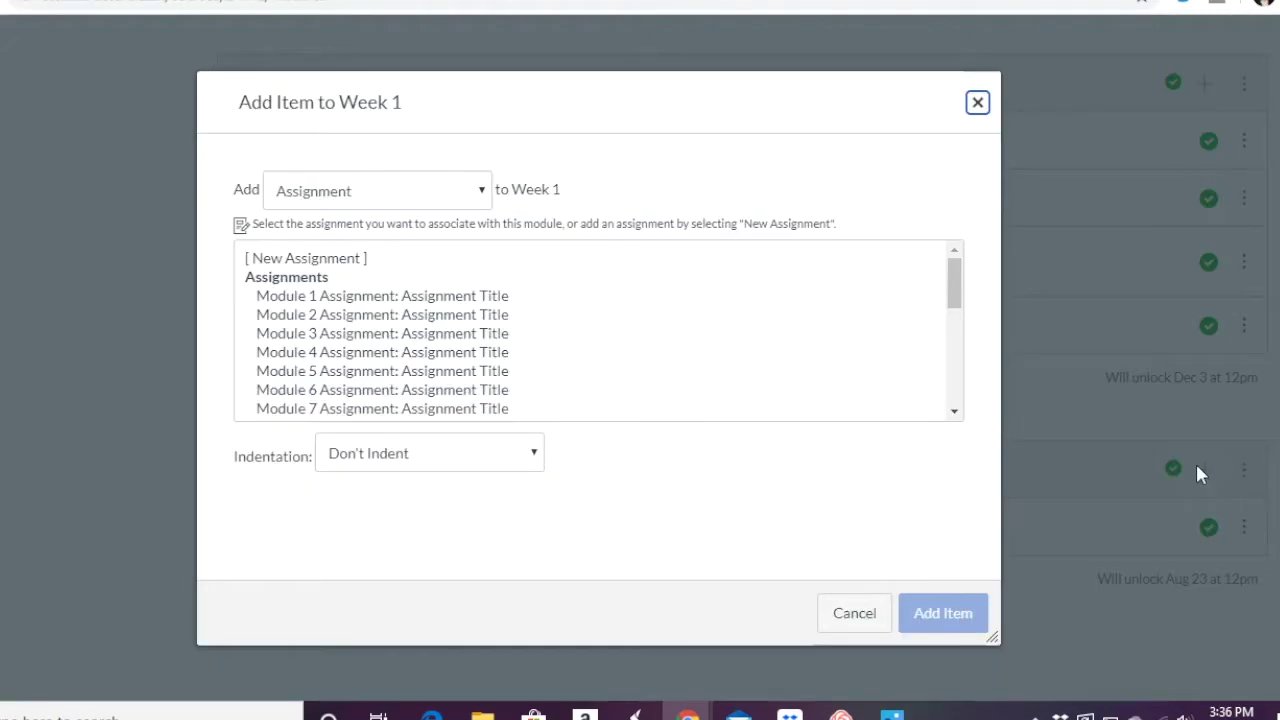
pyautogui.click(484, 196)
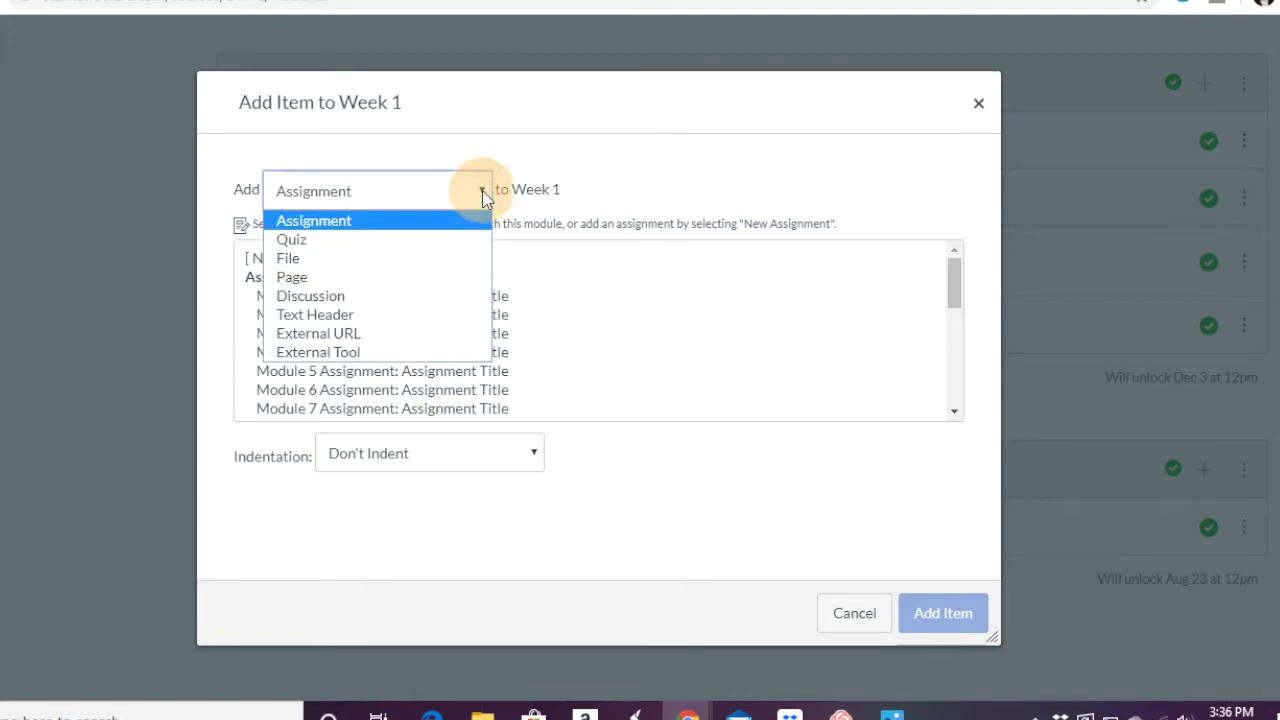
pyautogui.click(320, 297)
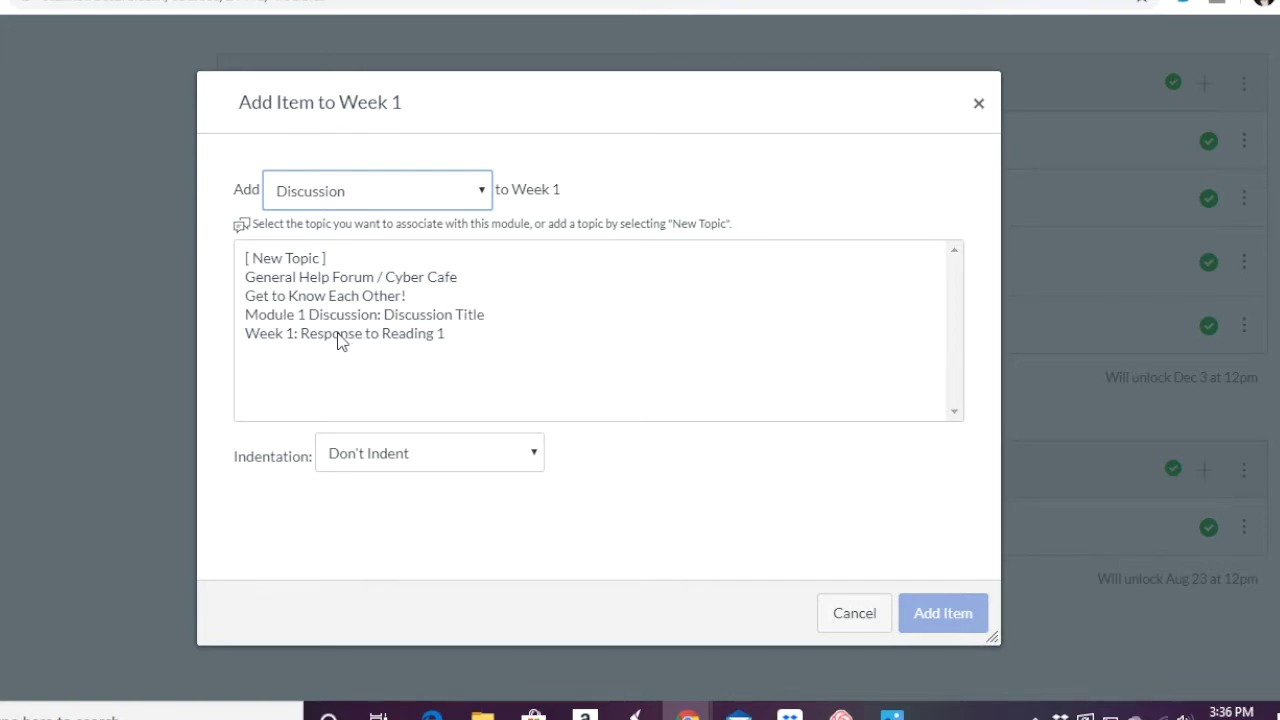
pyautogui.click(339, 336)
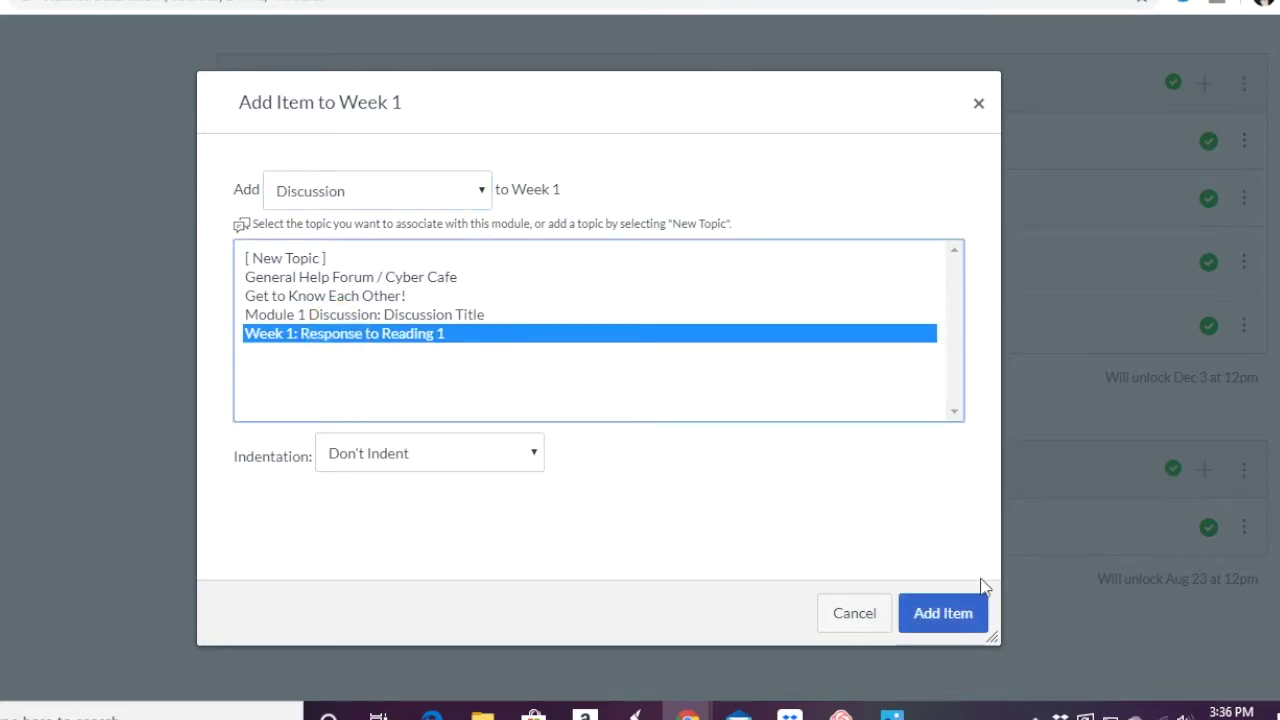
pyautogui.click(942, 613)
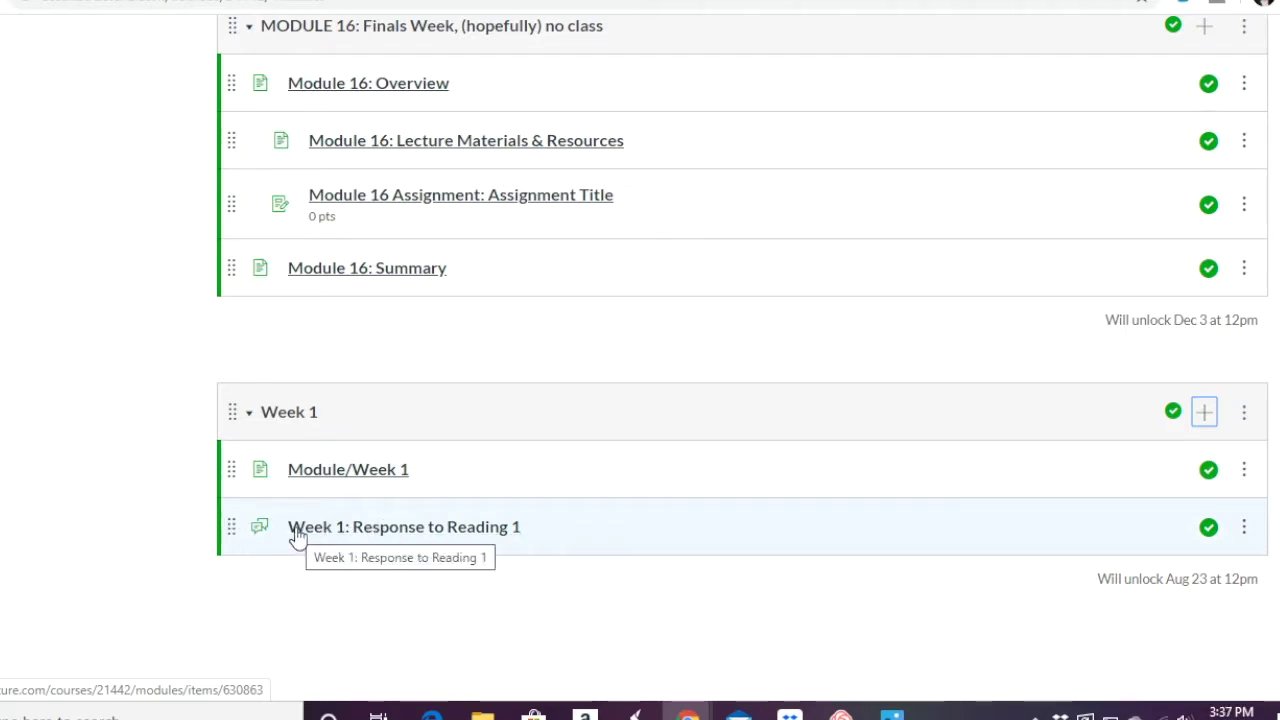
# - Add the existing assignment "Paper Outline" from the Unit 1 group to the Week 1 module
pyautogui.click(1207, 418)
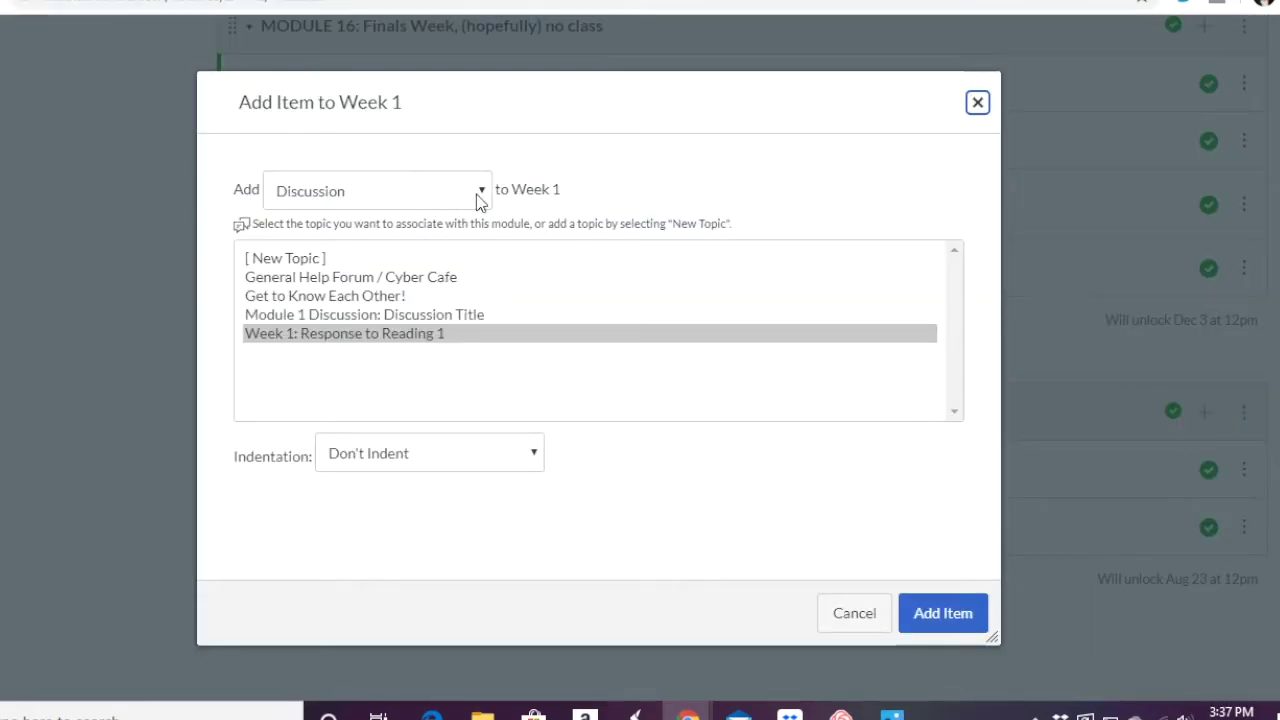
pyautogui.click(481, 195)
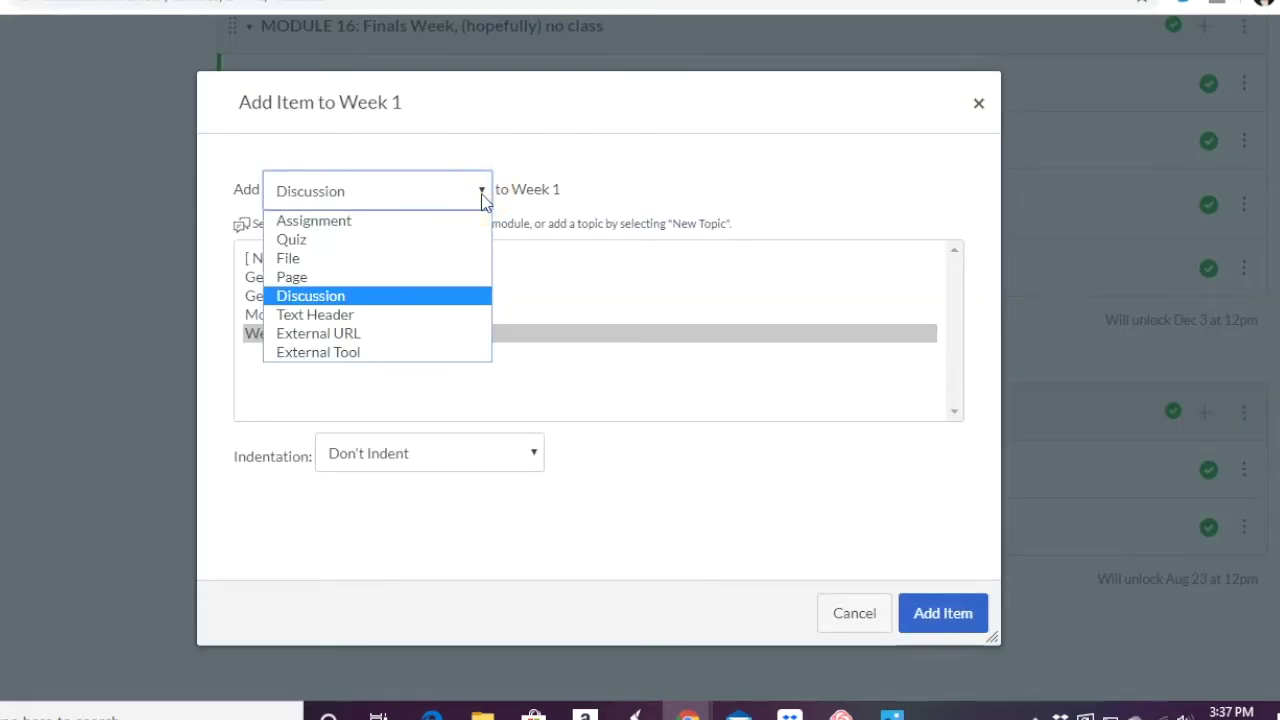
pyautogui.click(349, 222)
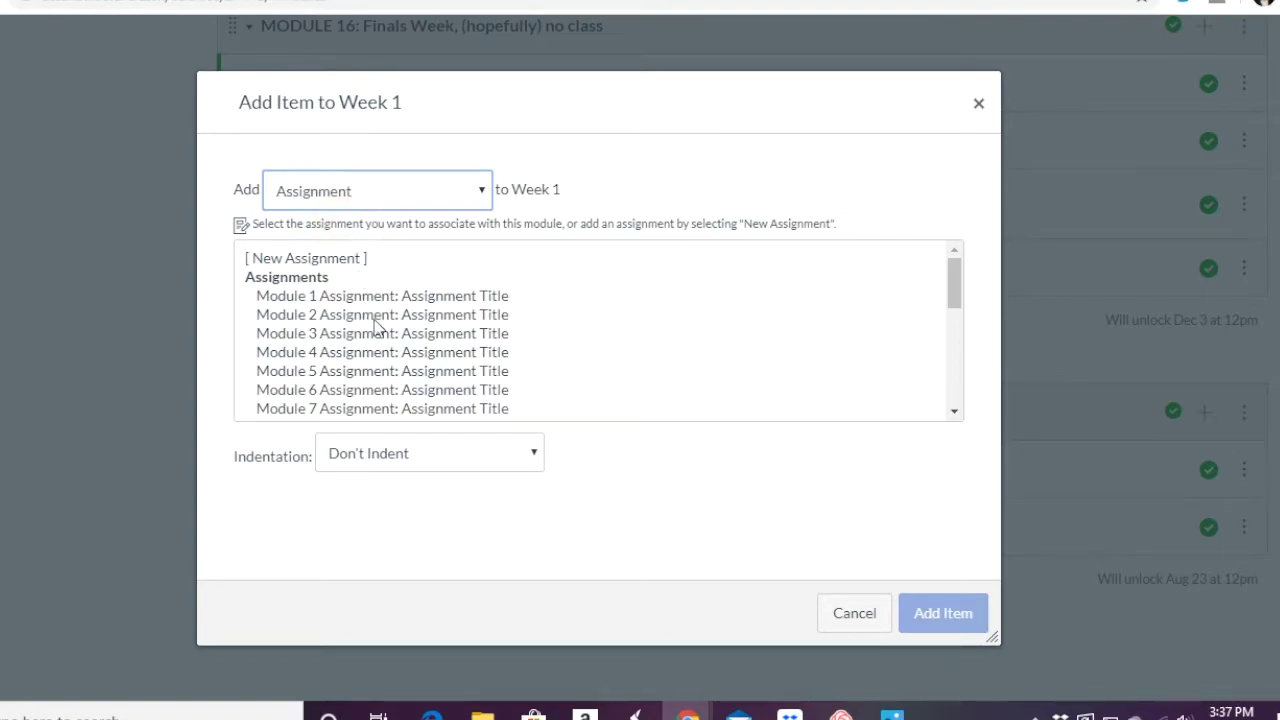
pyautogui.scroll(-10, 371, 329)
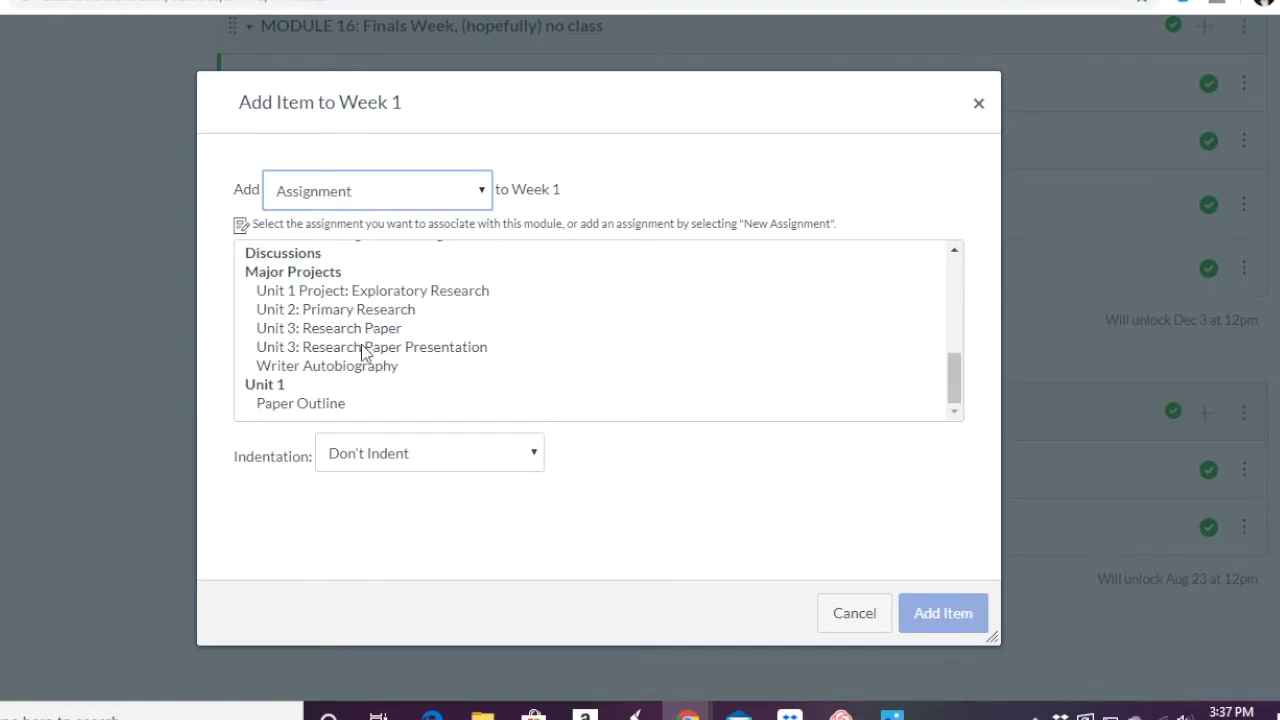
pyautogui.click(325, 405)
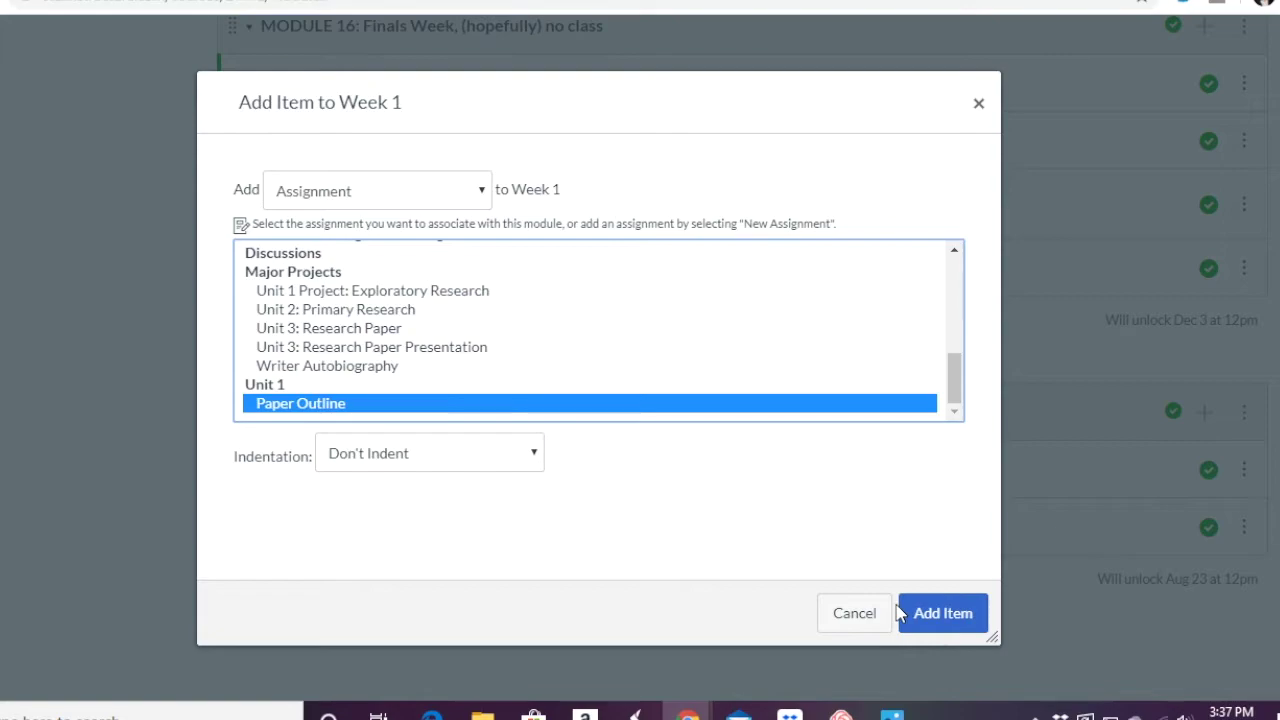
pyautogui.click(952, 624)
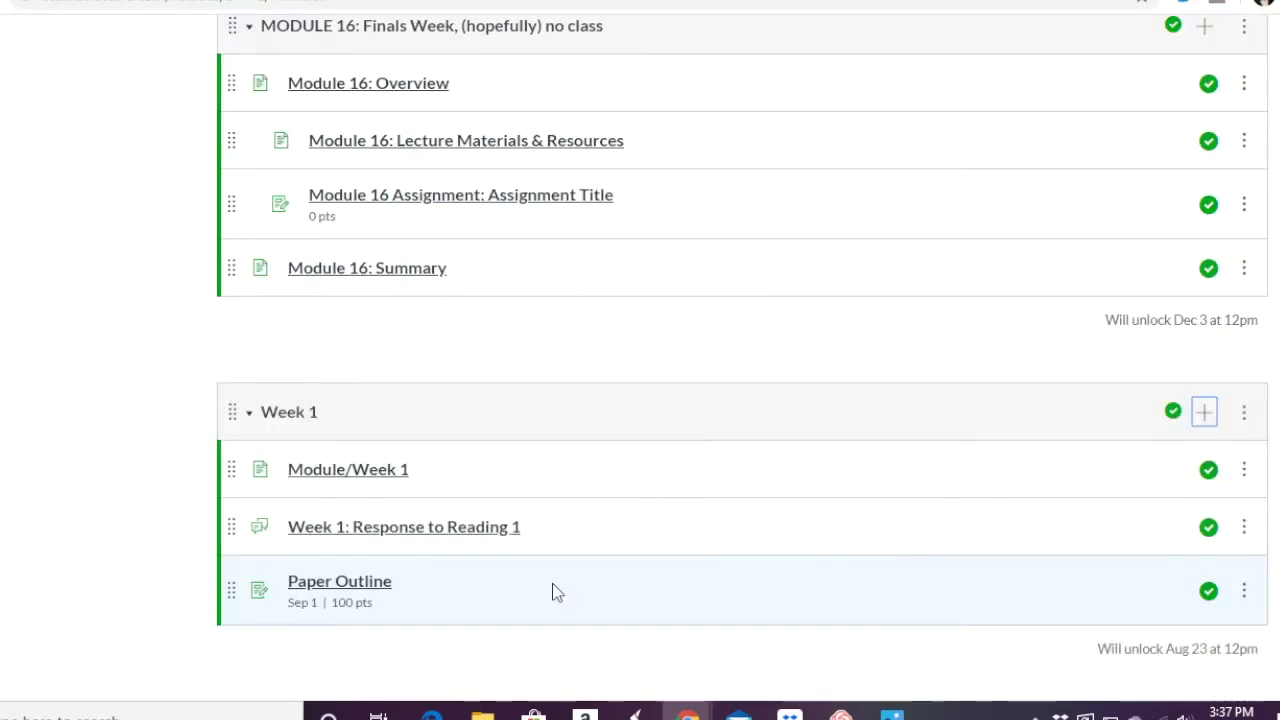
pyautogui.scroll(-1, 552, 583)
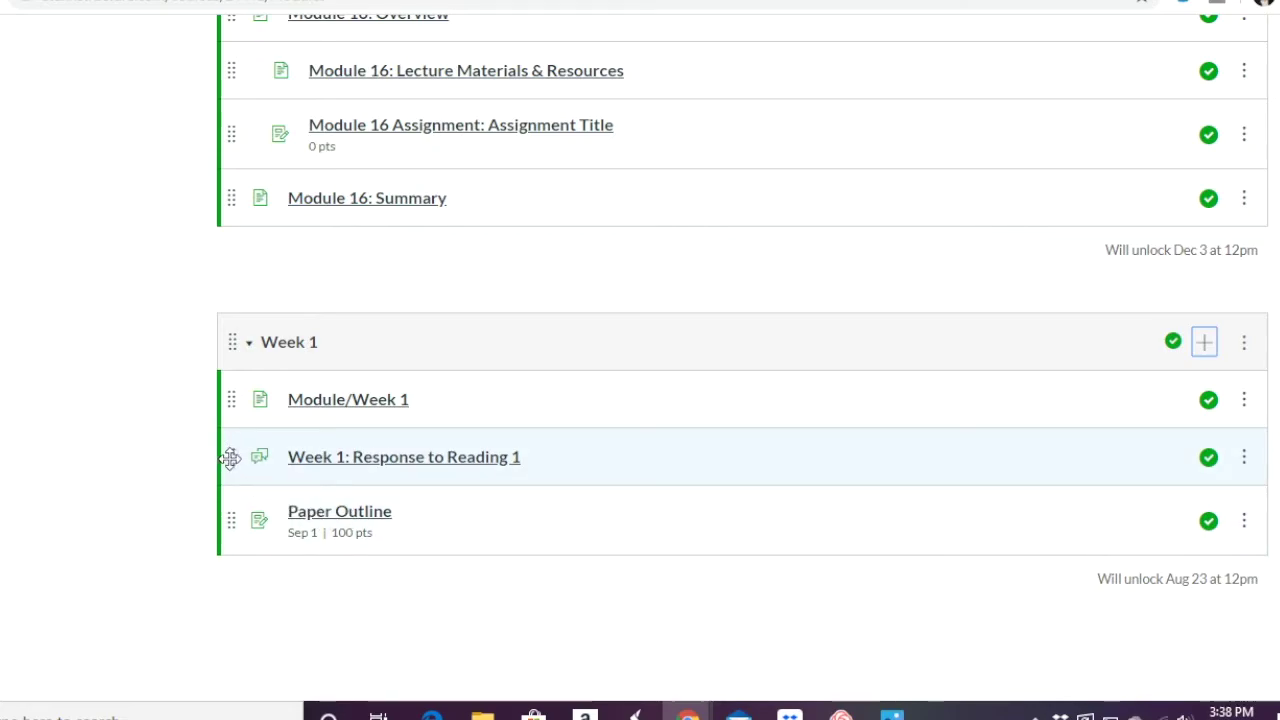
pyautogui.moveTo(231, 459)
pyautogui.mouseDown()
pyautogui.moveTo(234, 400)
pyautogui.moveTo(230, 486)
pyautogui.moveTo(229, 409)
pyautogui.moveTo(233, 467)
pyautogui.mouseUp()
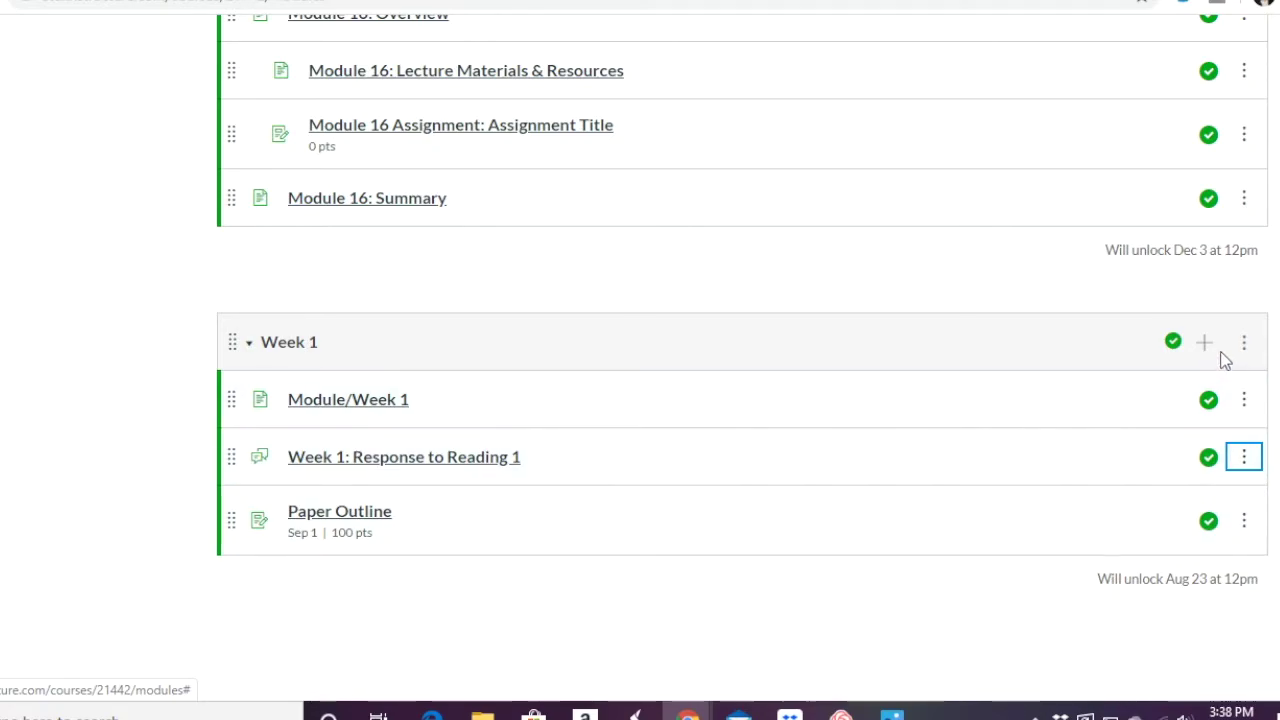
# - Edit the Week 1 module's settings and set the GETTING STARTED module as its prerequisite
pyautogui.click(1247, 350)
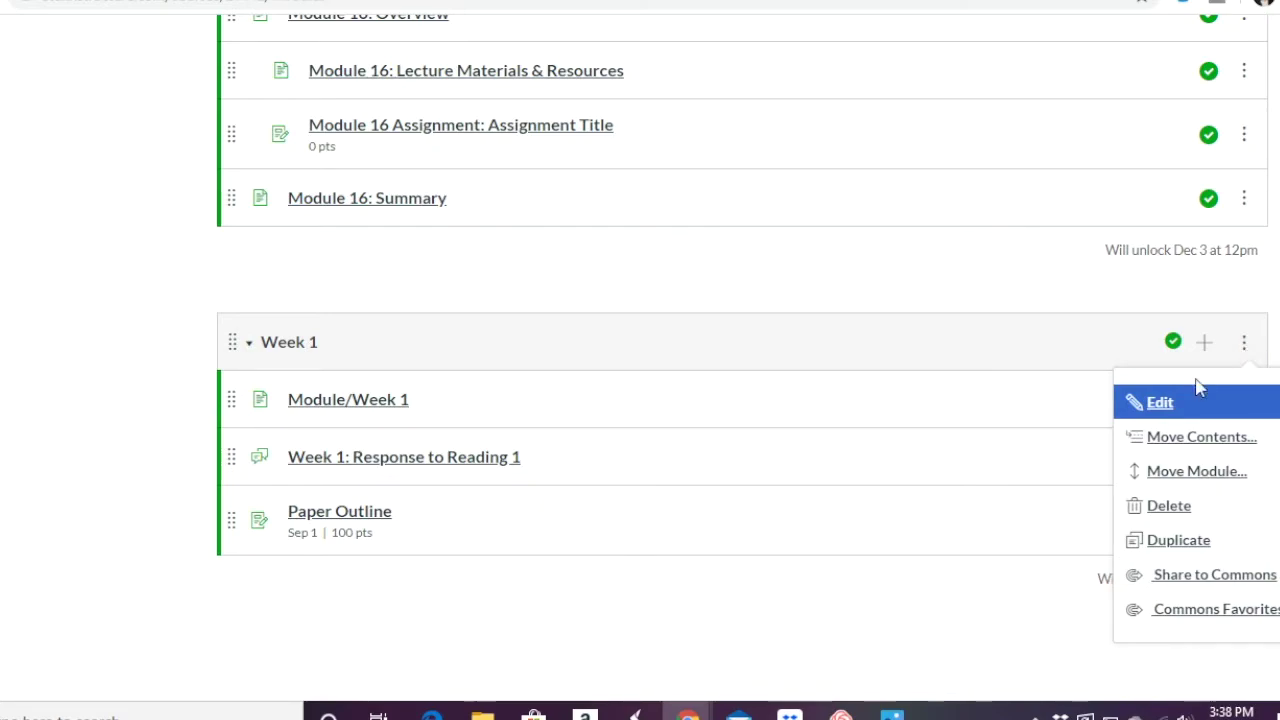
pyautogui.click(1160, 406)
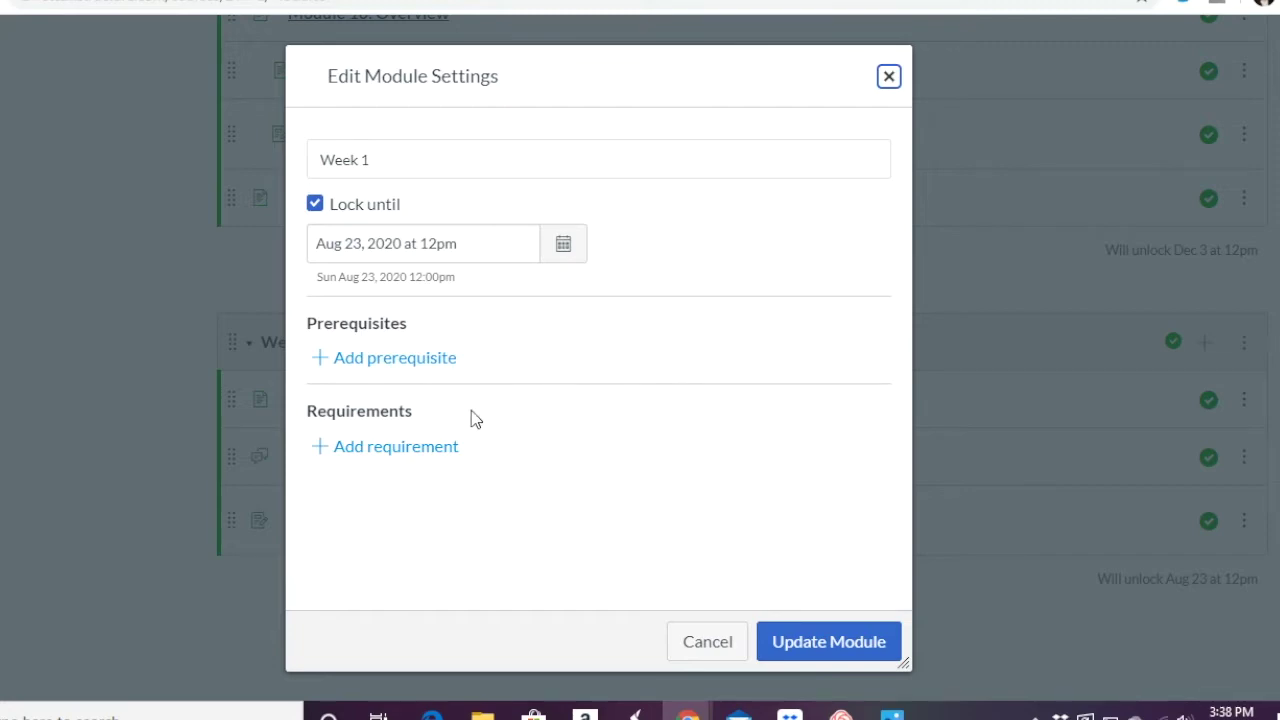
pyautogui.click(383, 358)
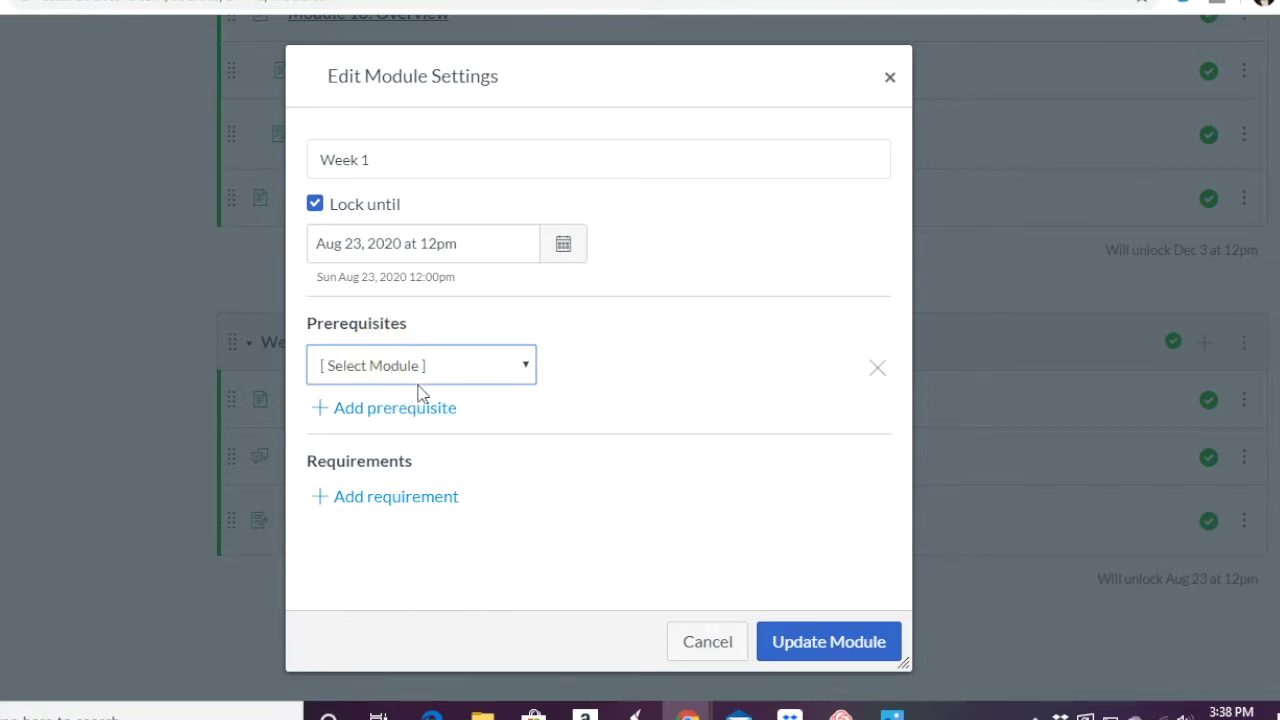
pyautogui.click(487, 377)
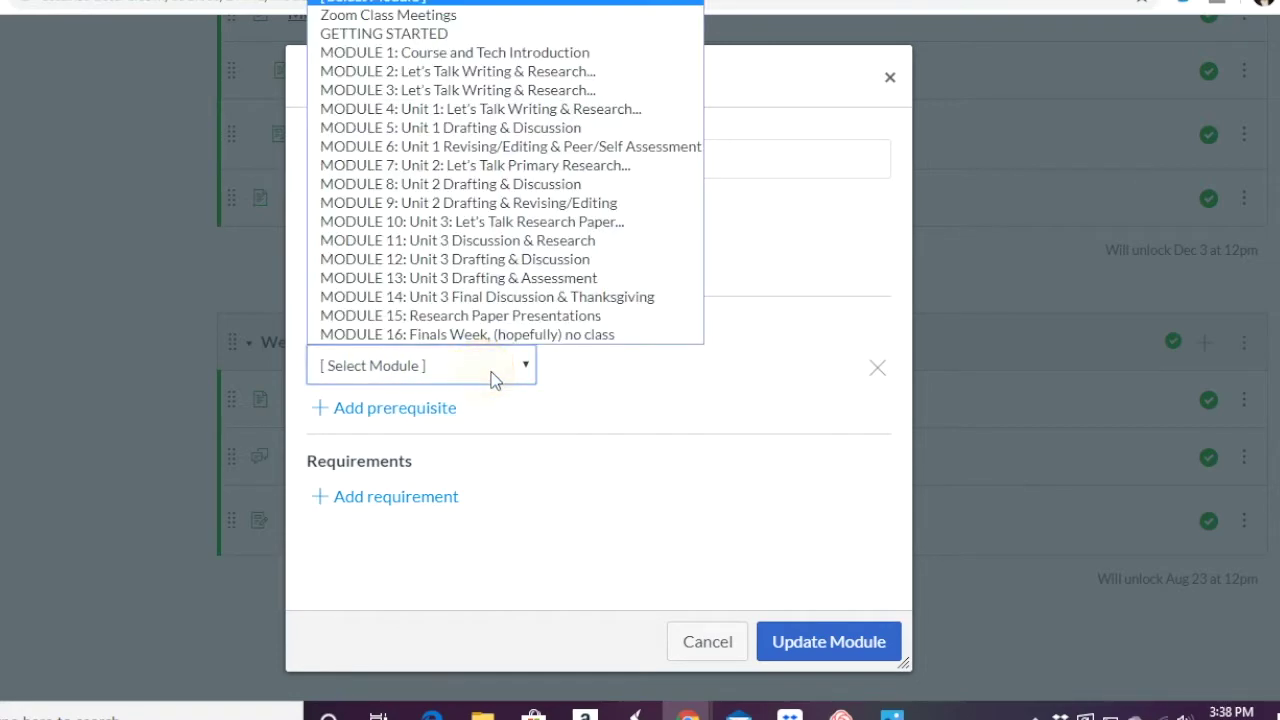
pyautogui.click(402, 35)
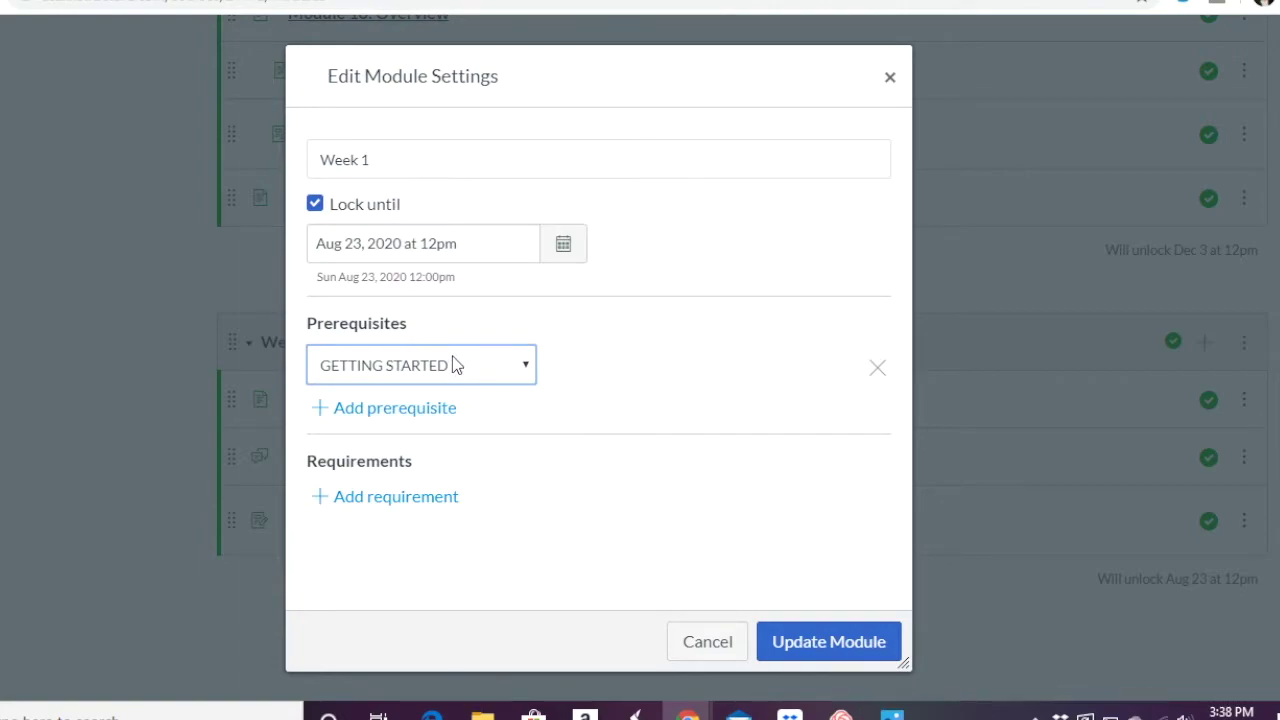
# - Require students to mark the Module/Week 1 page as done and to move through the requirements in sequential order
pyautogui.click(400, 501)
pyautogui.click(335, 434)
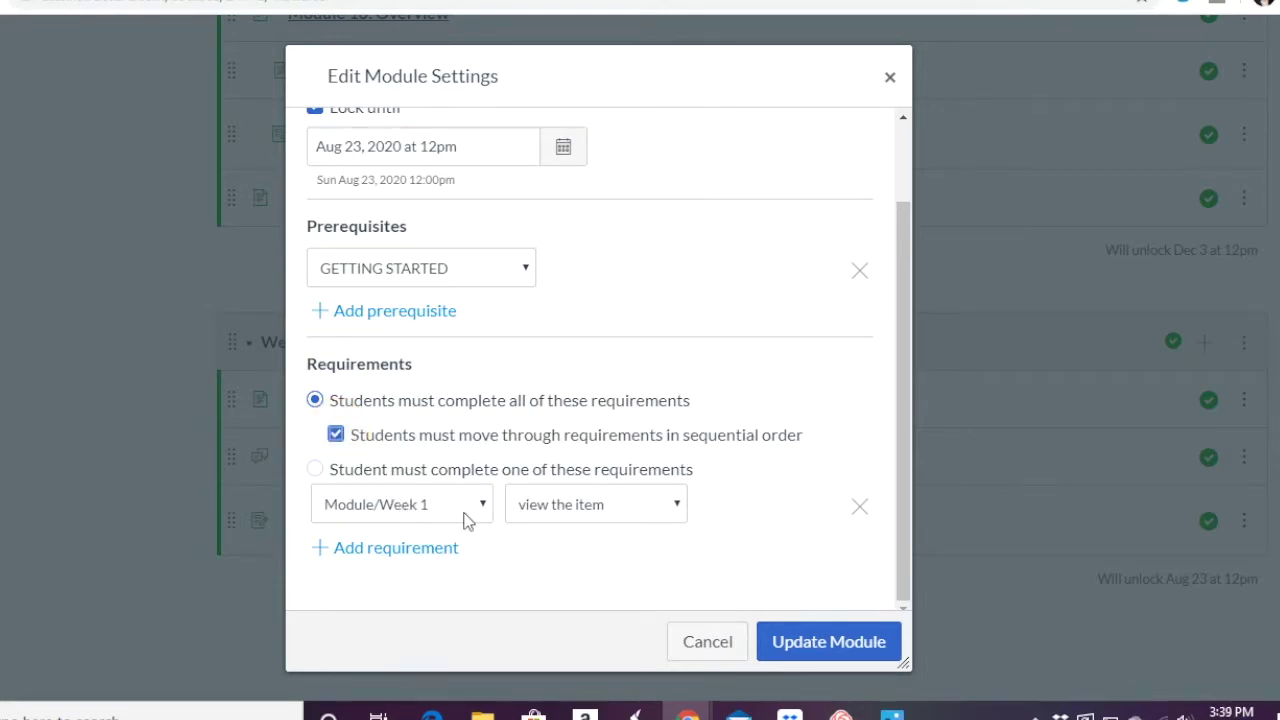
pyautogui.click(669, 510)
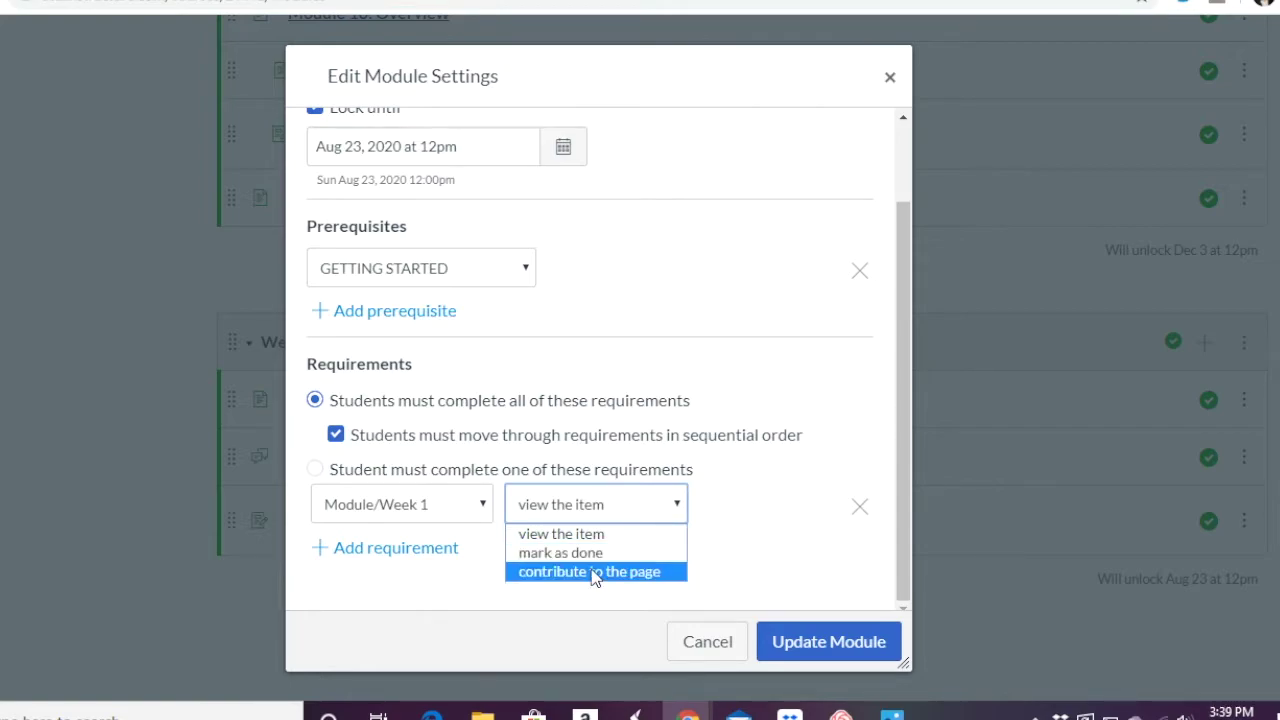
pyautogui.click(558, 552)
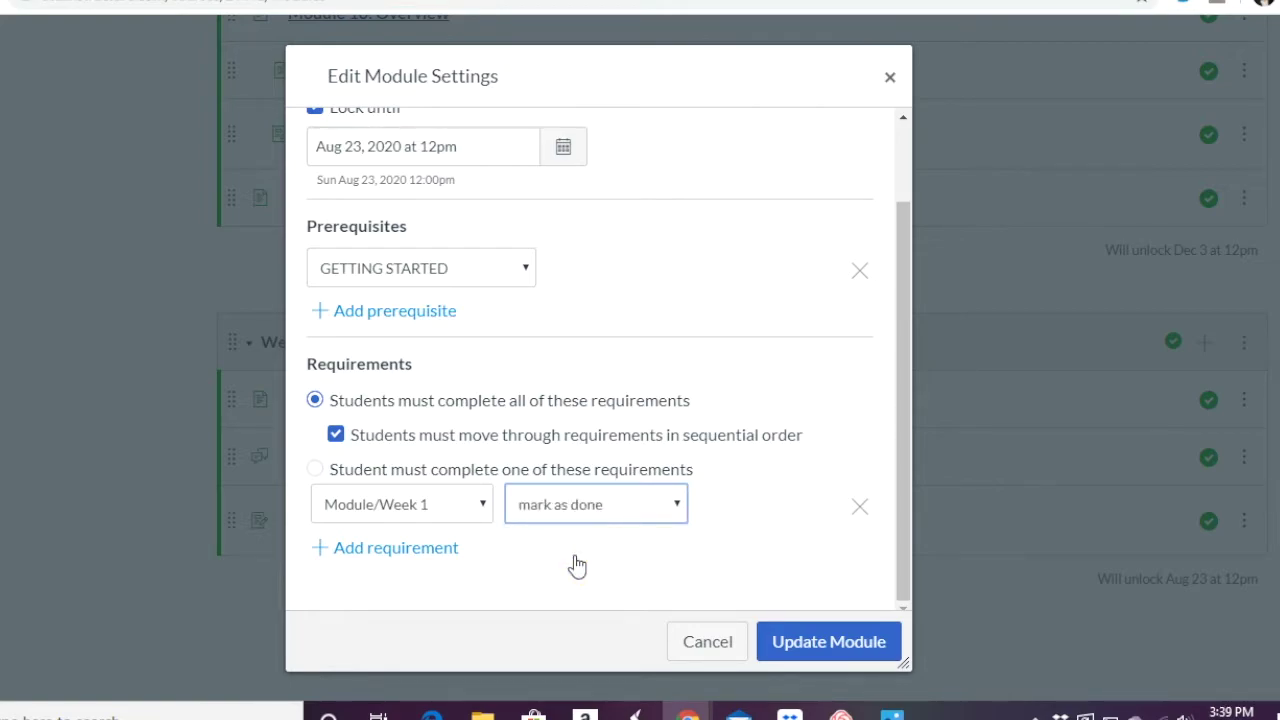
# - Add a second requirement that students contribute to the discussion "Week 1: Response to Reading 1"
pyautogui.click(405, 550)
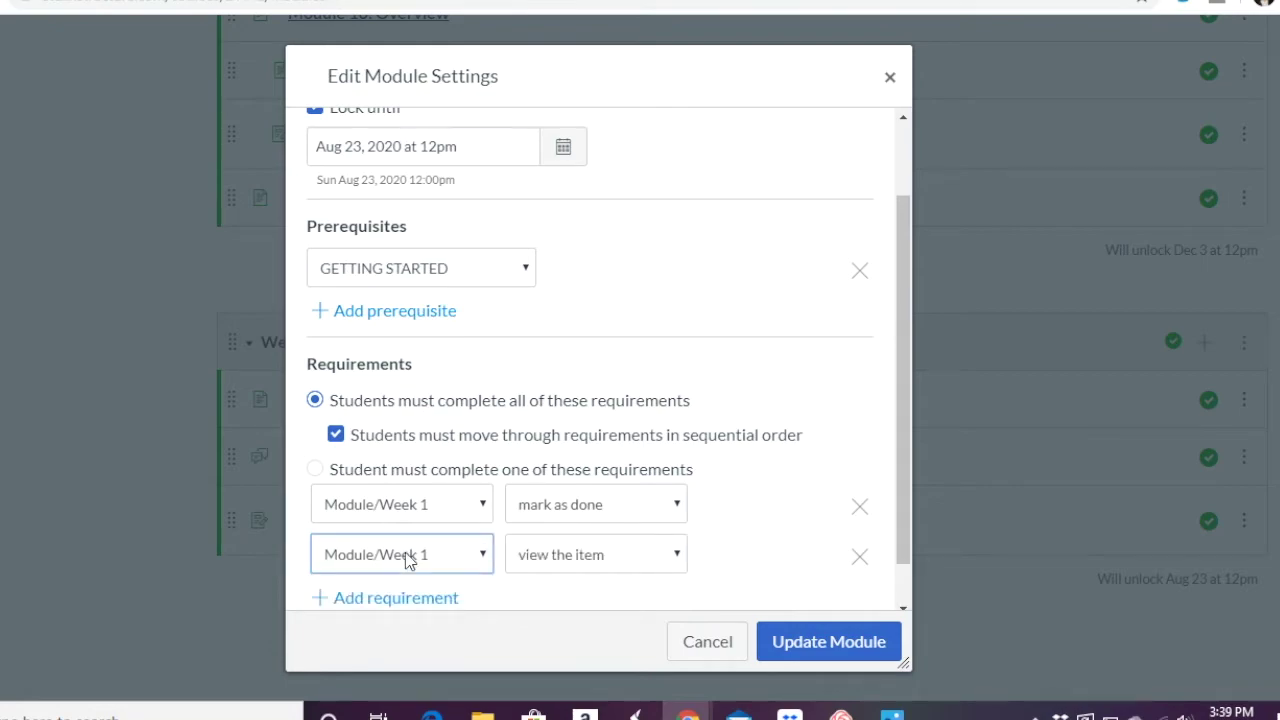
pyautogui.click(481, 505)
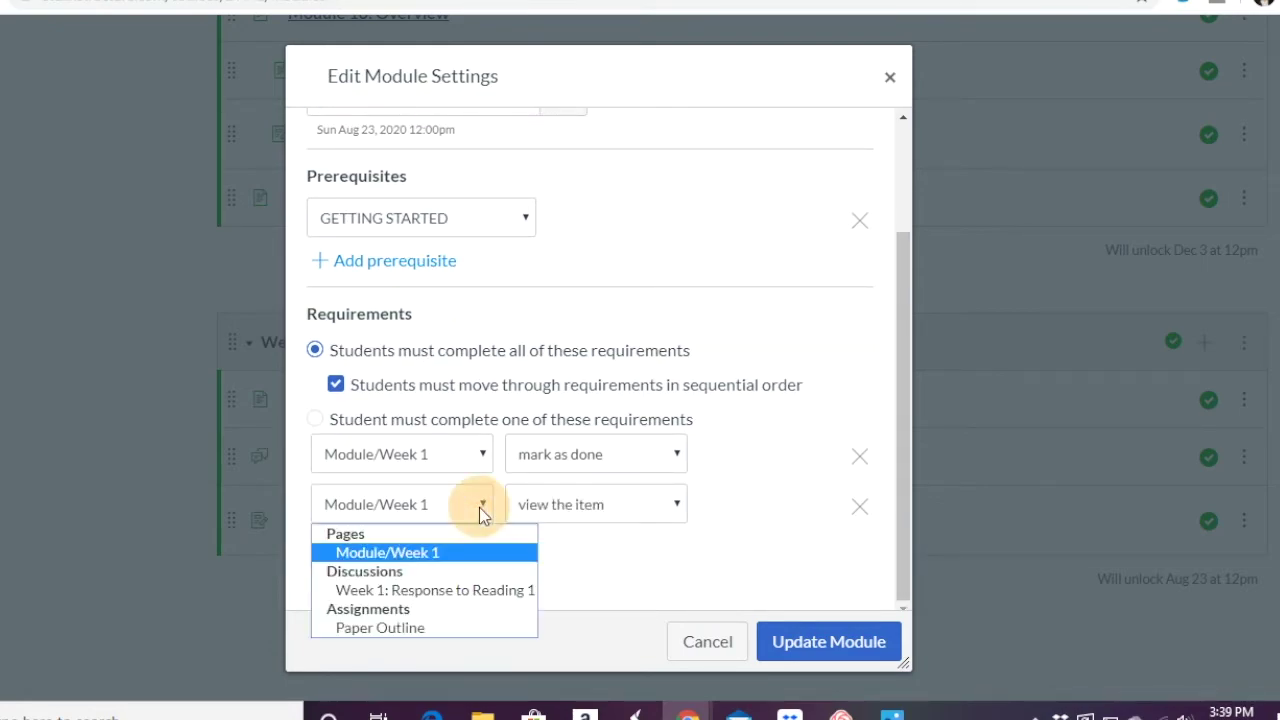
pyautogui.click(412, 592)
pyautogui.click(634, 510)
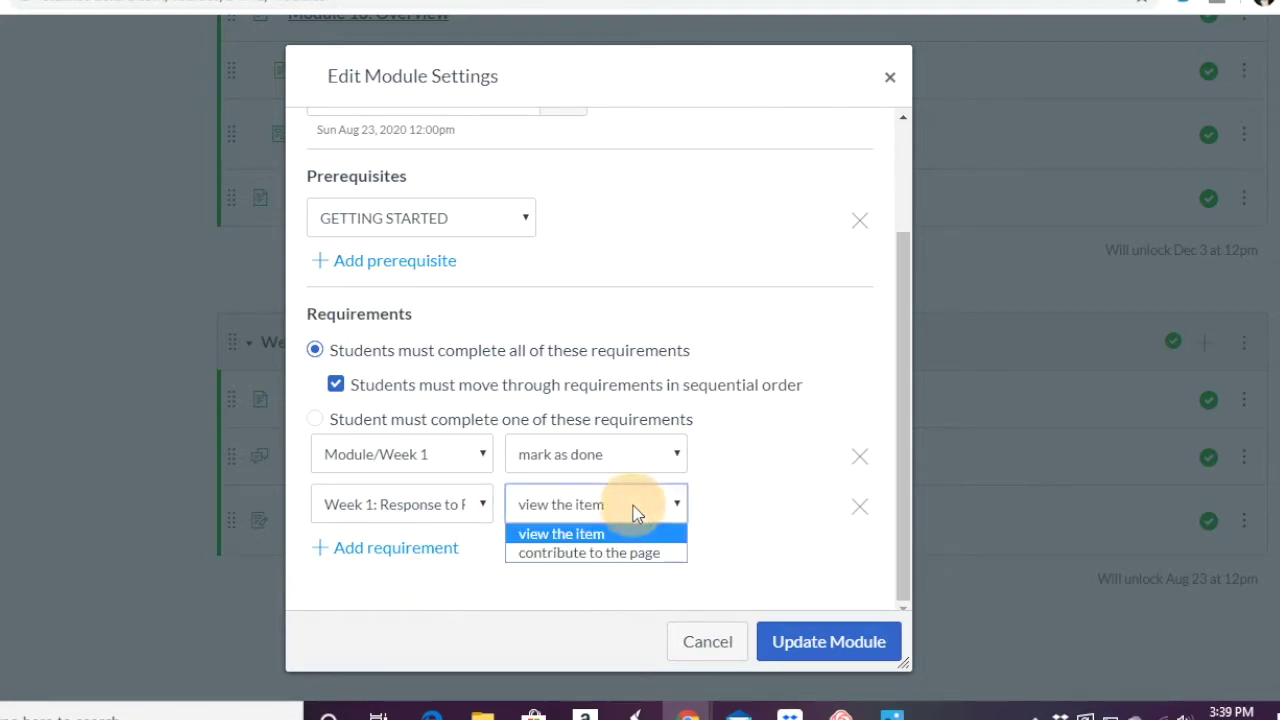
pyautogui.click(604, 554)
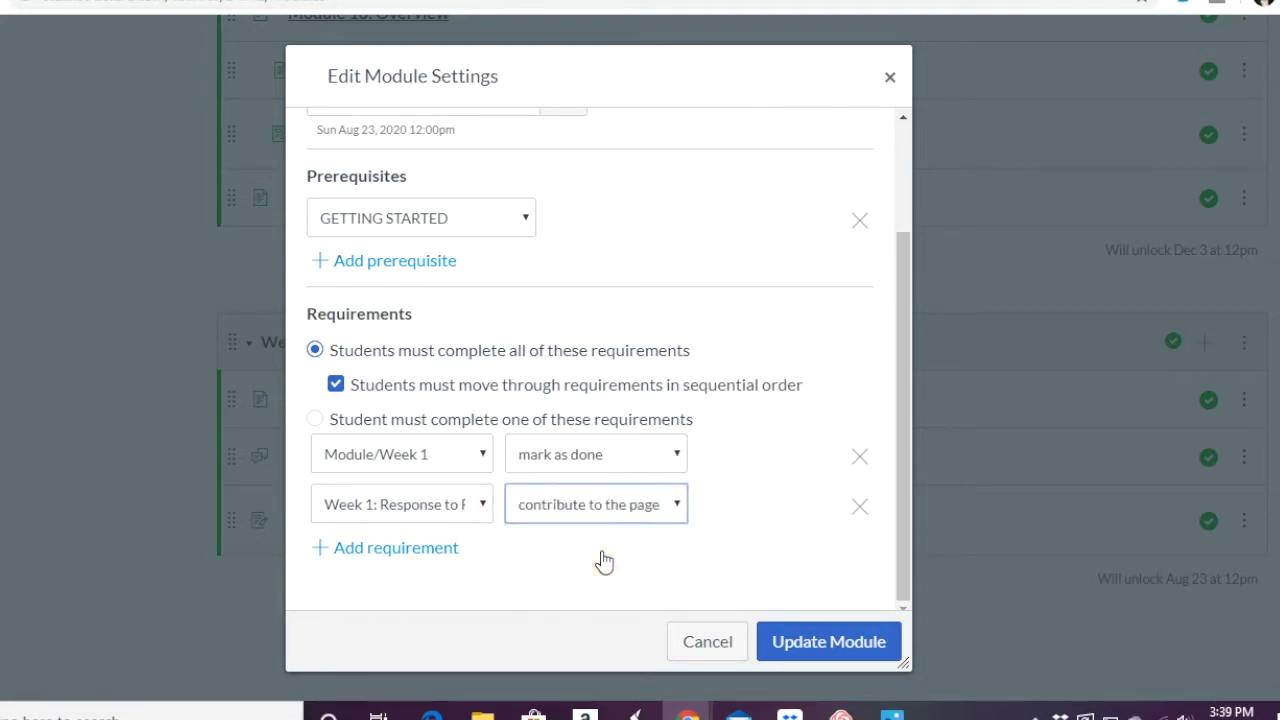
# - Add a third requirement that students submit the "Paper Outline" assignment, and save the module settings
pyautogui.click(407, 557)
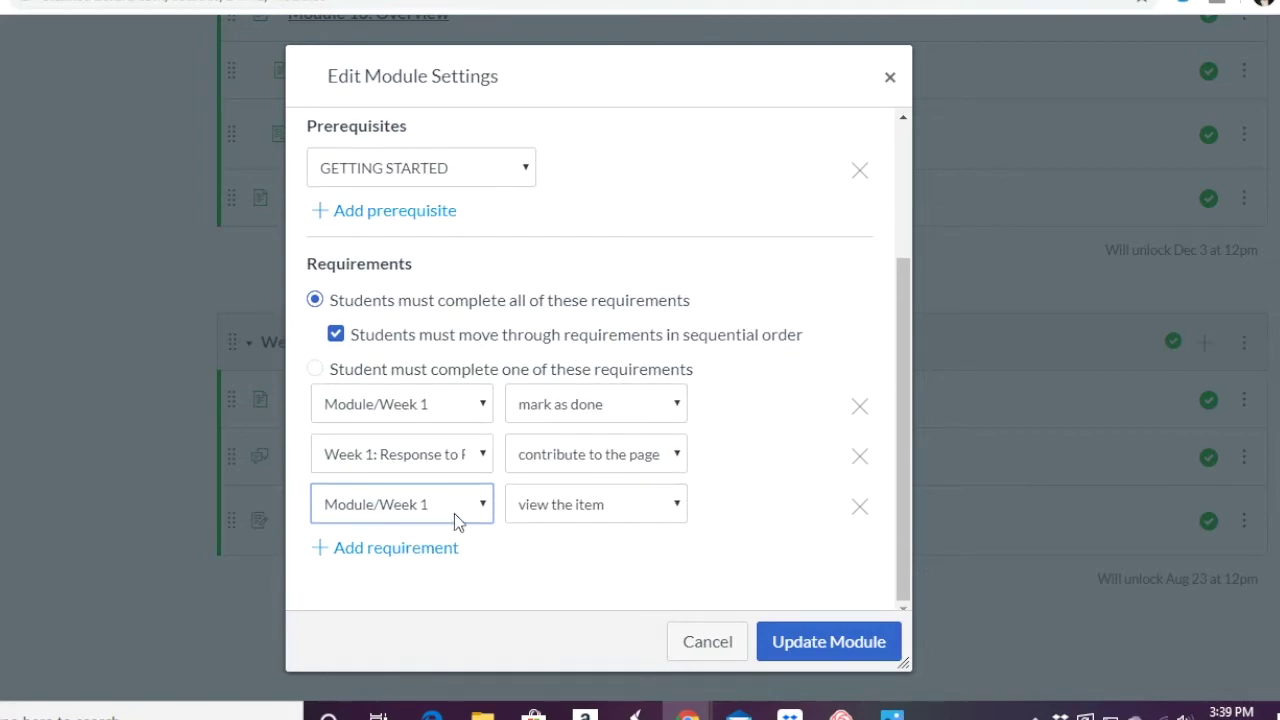
pyautogui.click(484, 504)
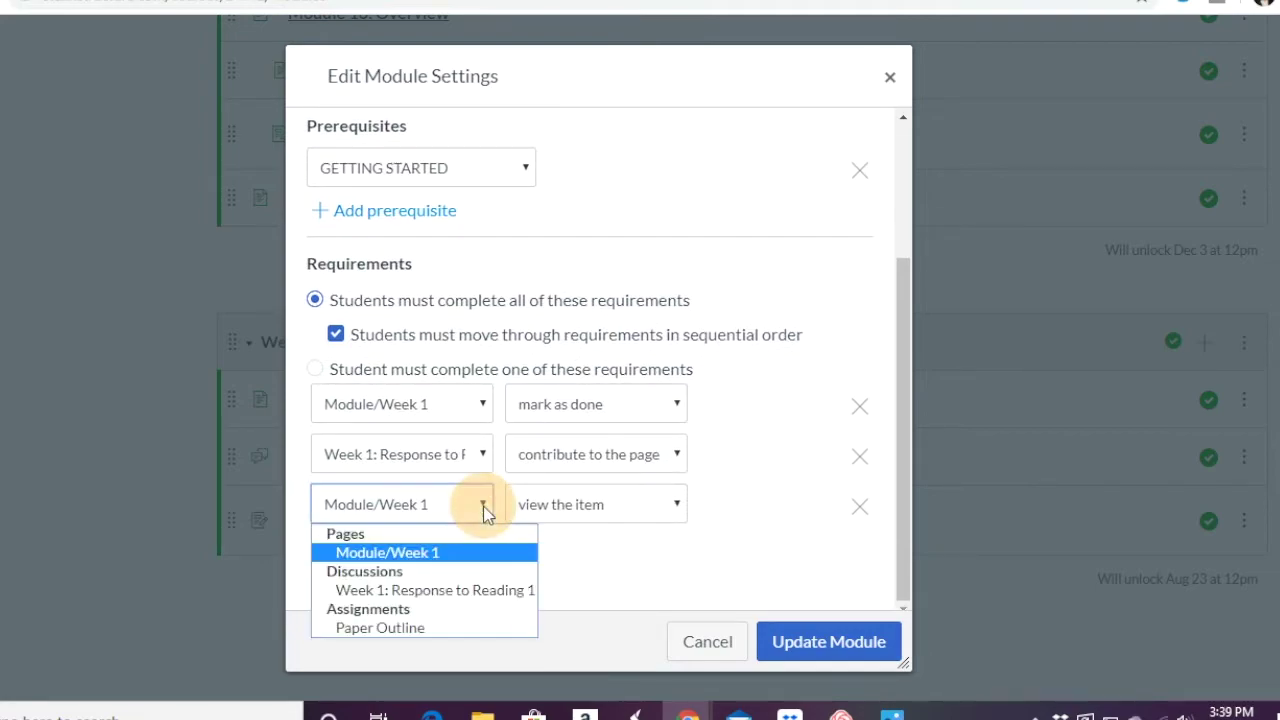
pyautogui.click(416, 628)
pyautogui.click(668, 511)
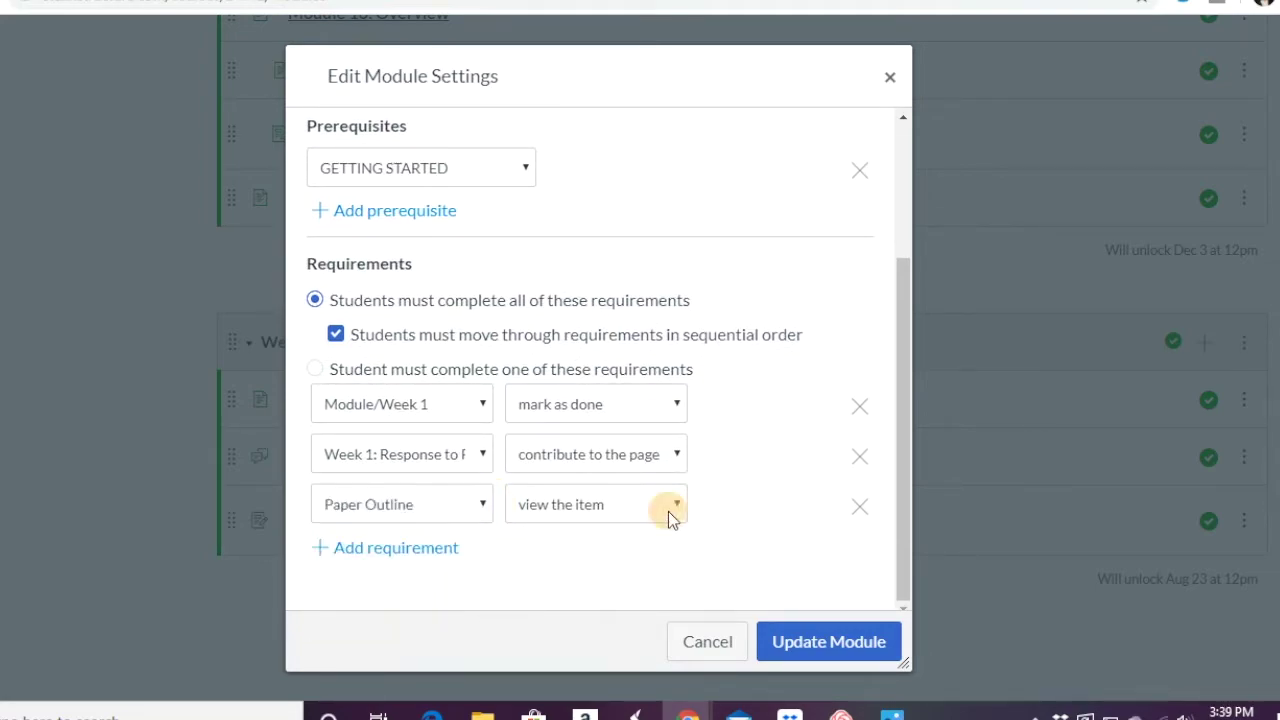
pyautogui.click(630, 571)
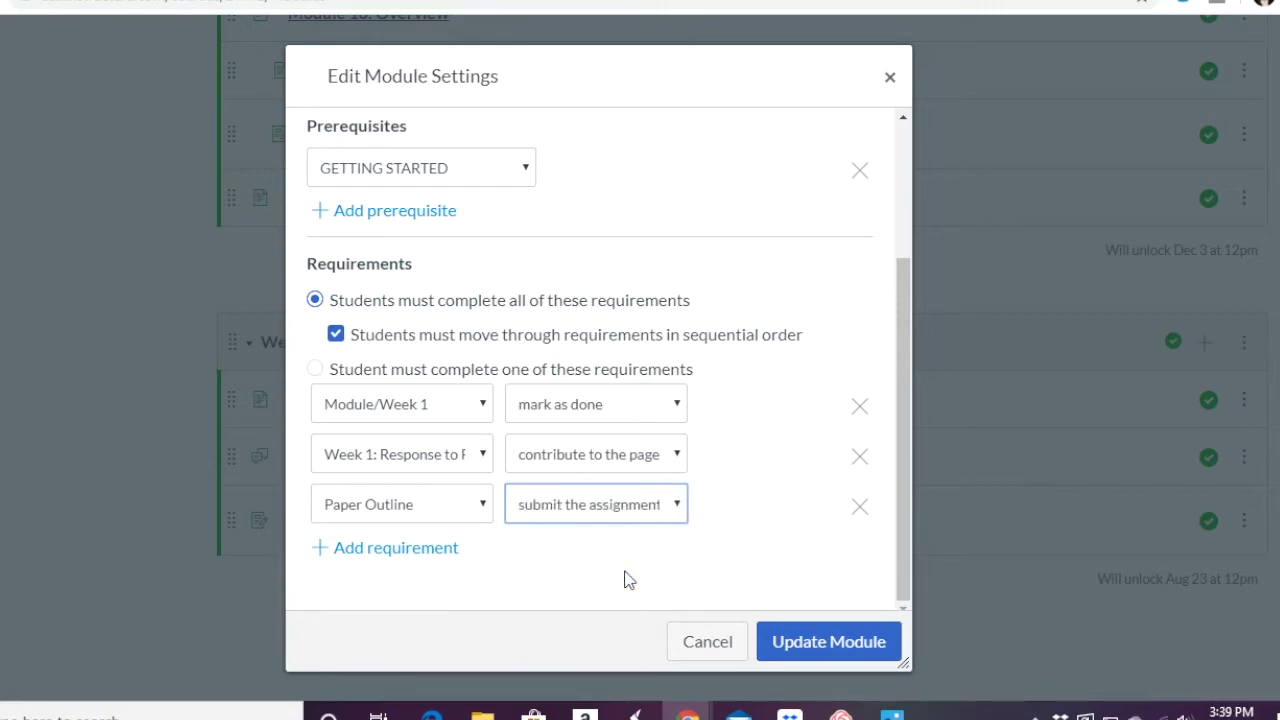
pyautogui.click(809, 640)
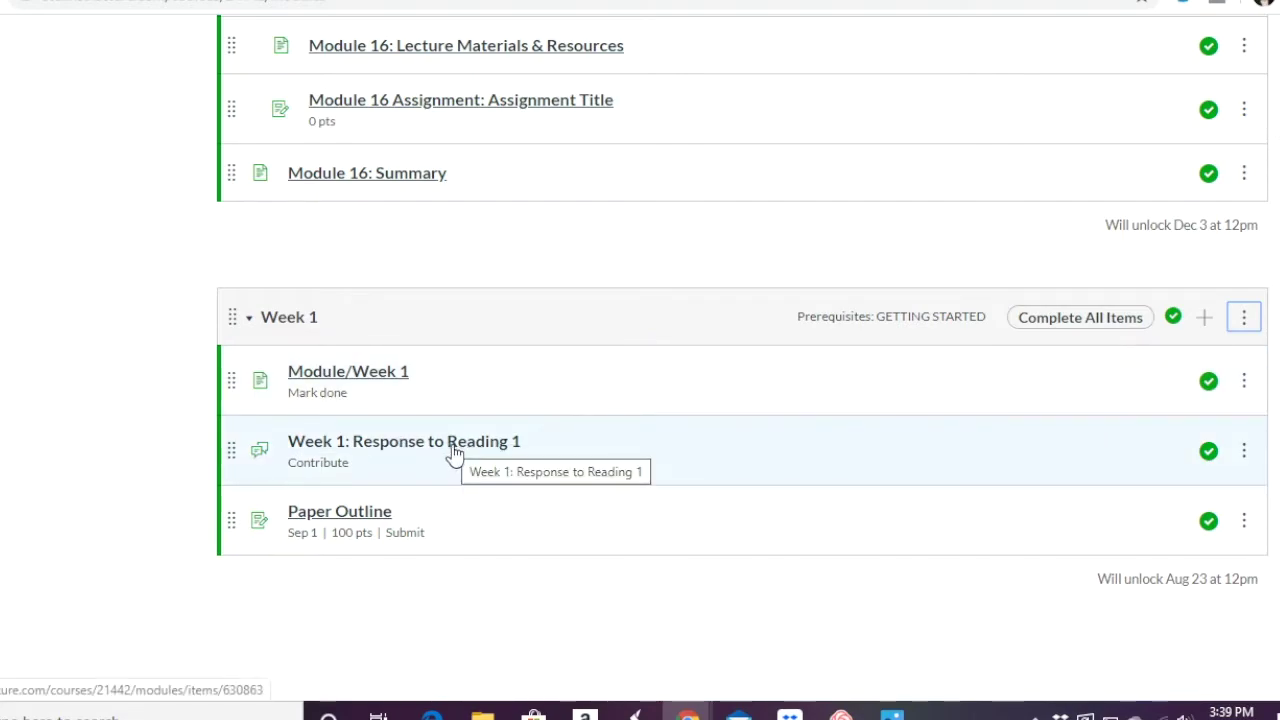
# - Open the Module/Week 1 page from the Week 1 module and review its content down to the item navigation
pyautogui.click(320, 378)
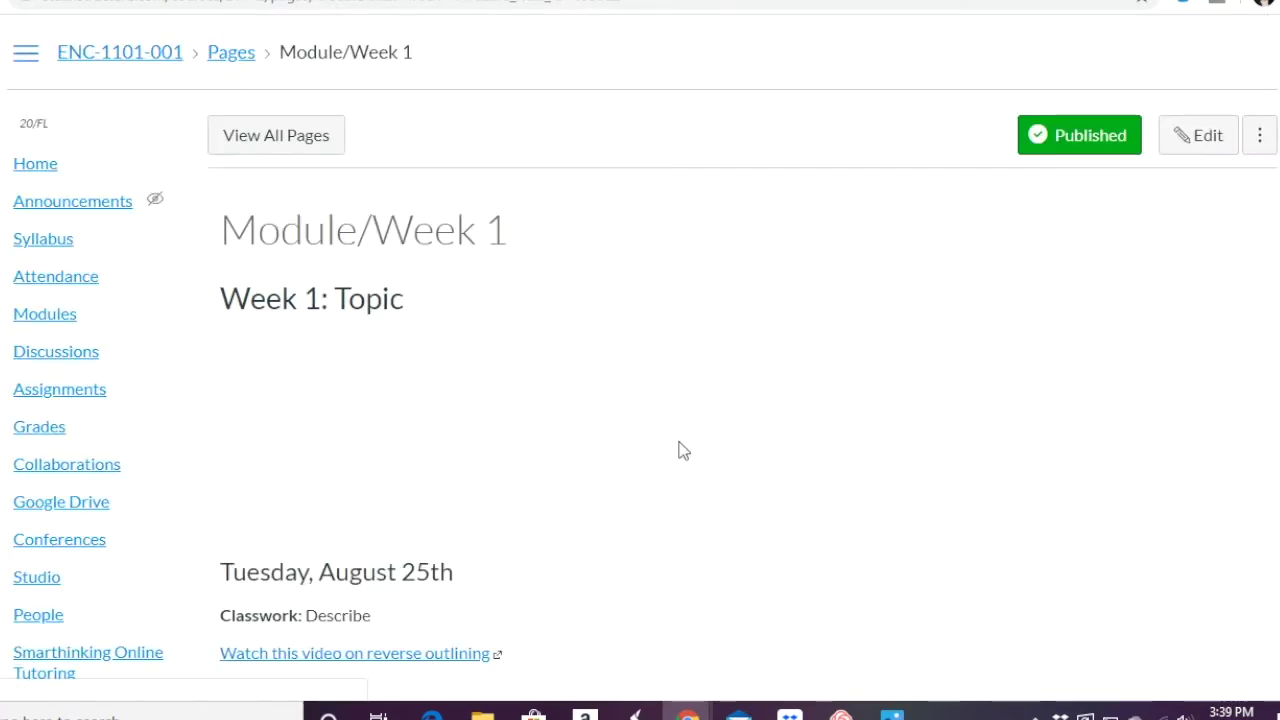
pyautogui.scroll(-6, 679, 450)
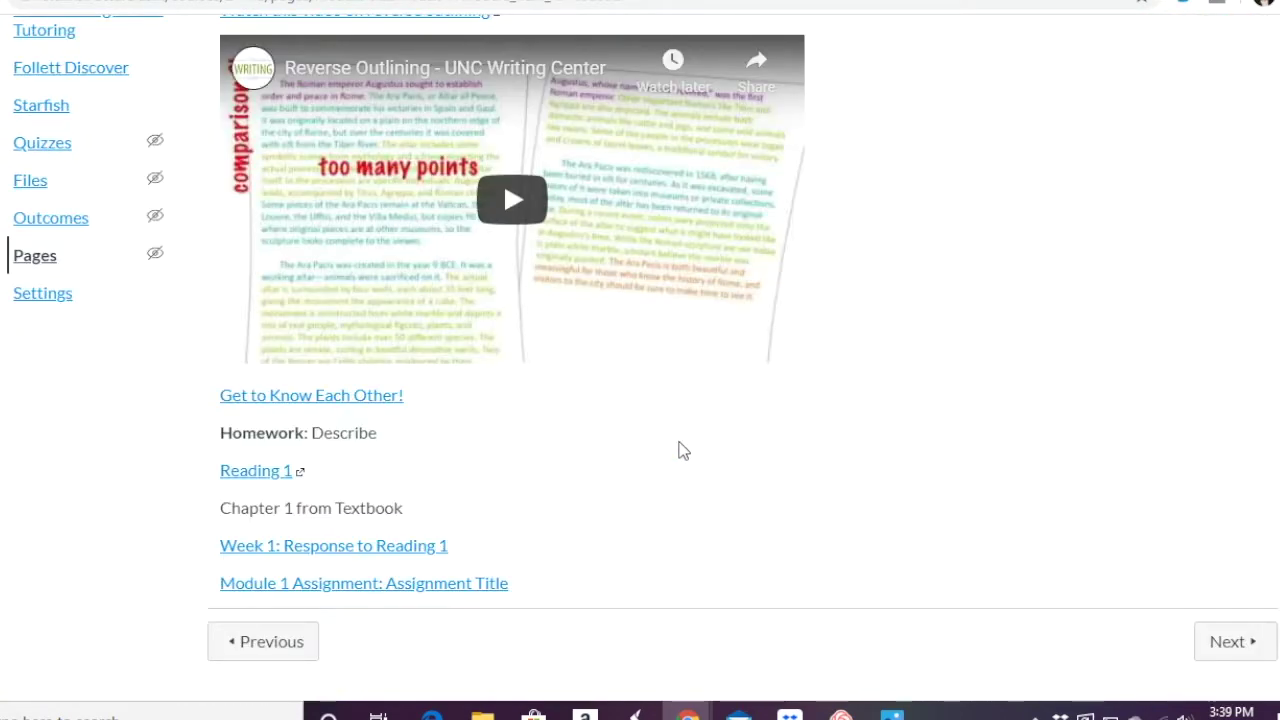
pyautogui.scroll(6, 679, 450)
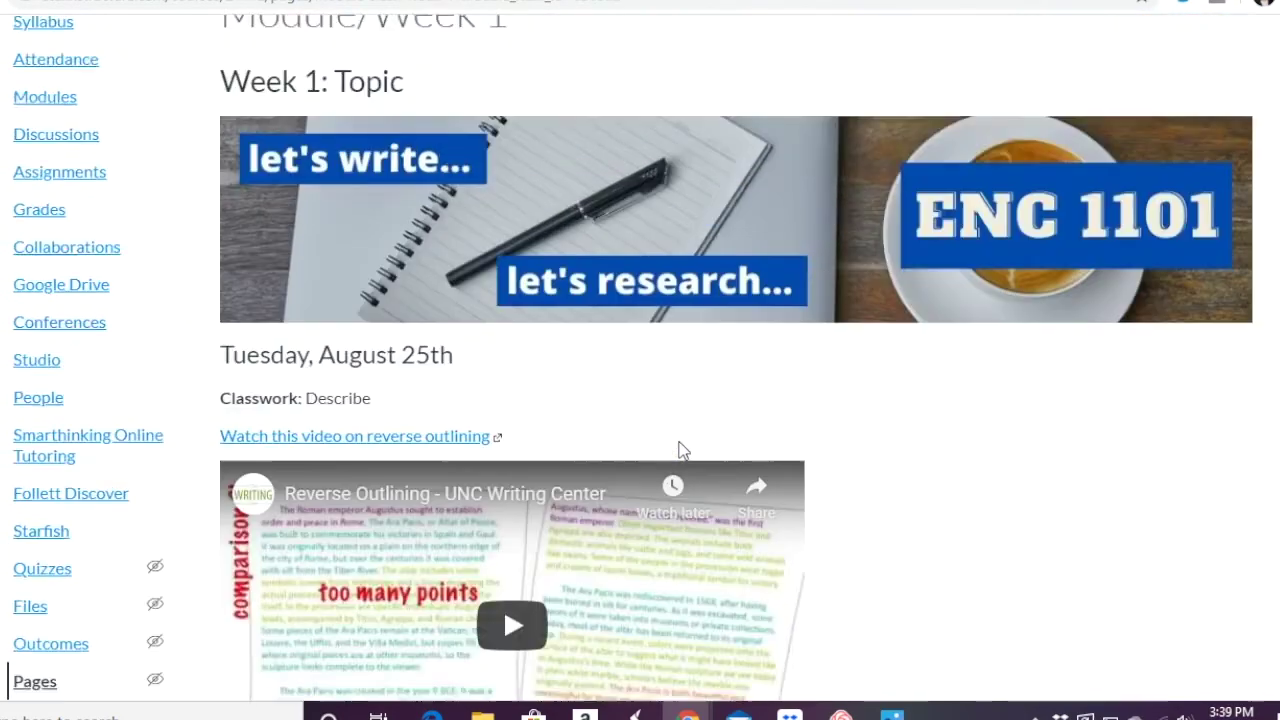
pyautogui.scroll(-6, 679, 450)
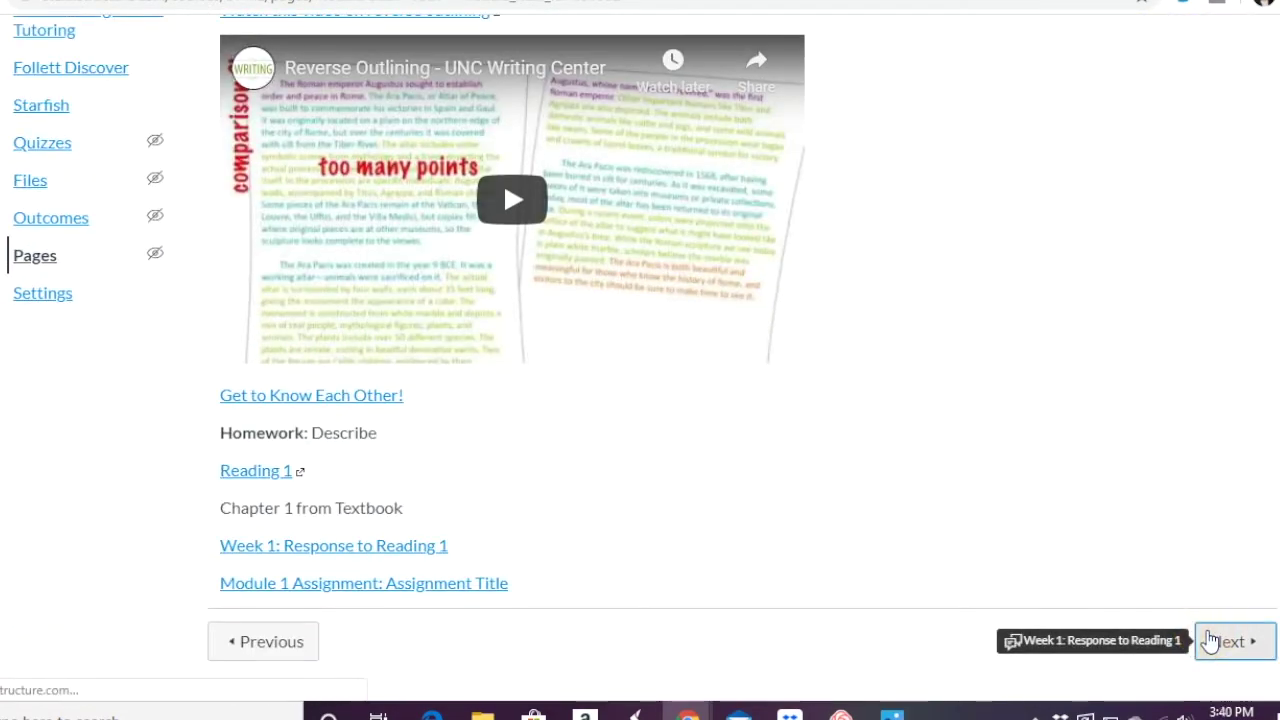
# - Advance through the module to the "Week 1: Response to Reading 1" discussion and the "Paper Outline" assignment, reviewing each
pyautogui.click(1211, 641)
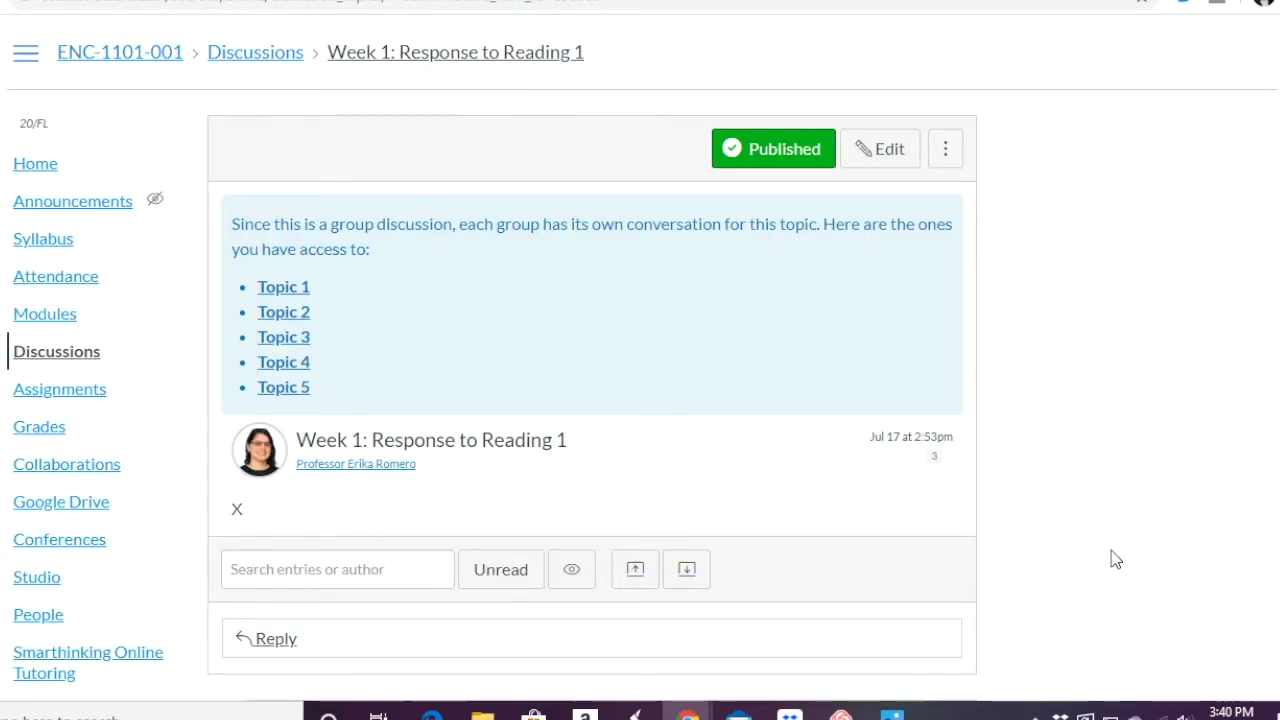
pyautogui.scroll(-3, 597, 437)
pyautogui.scroll(-5, 1066, 536)
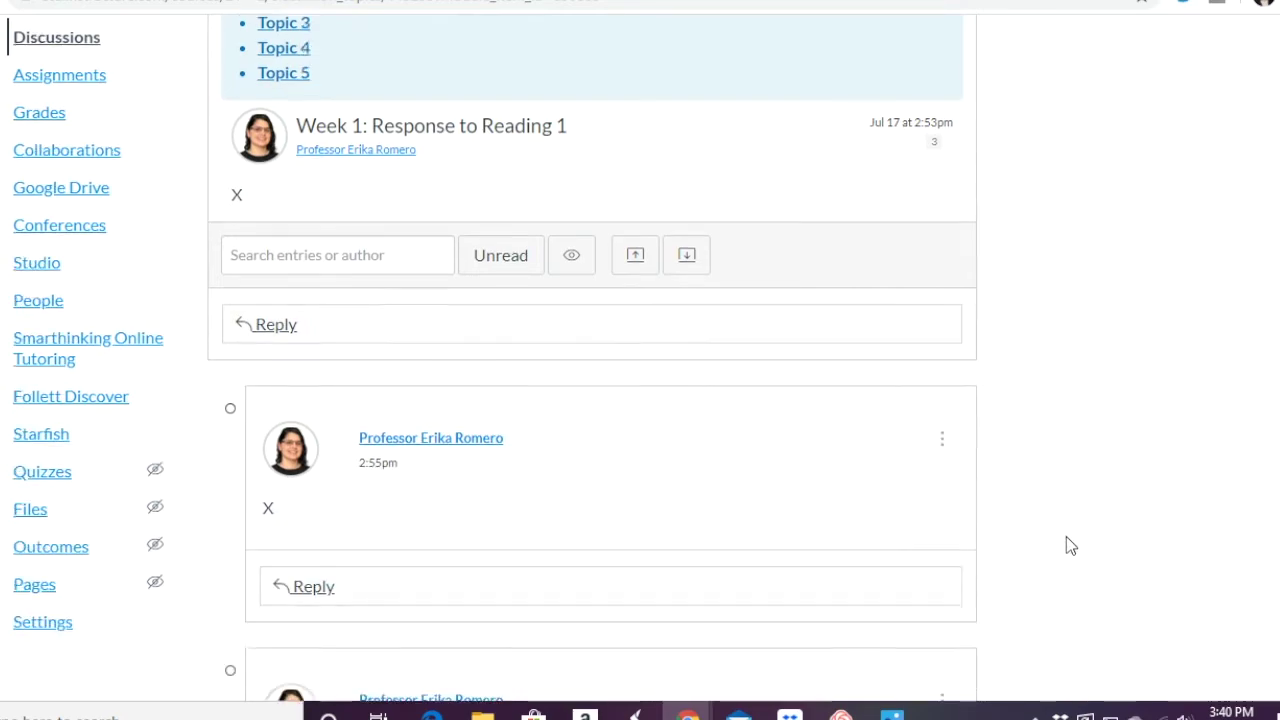
pyautogui.click(935, 641)
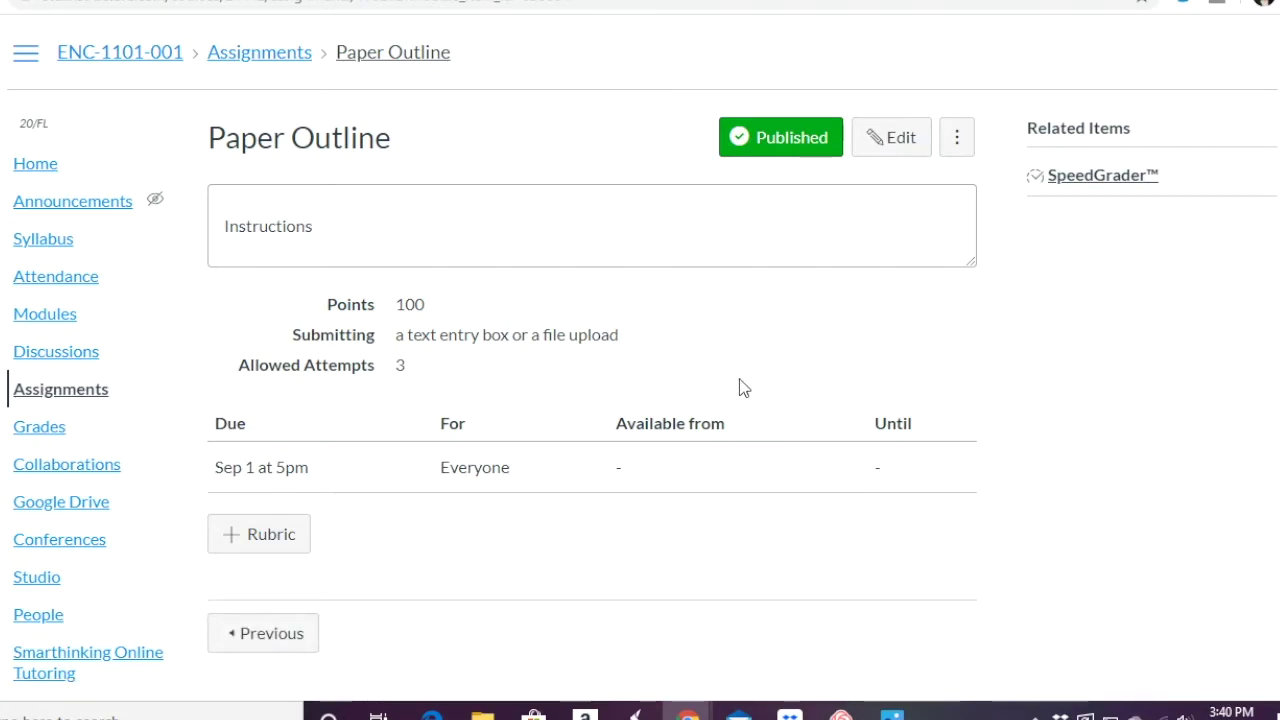
pyautogui.scroll(-3, 789, 549)
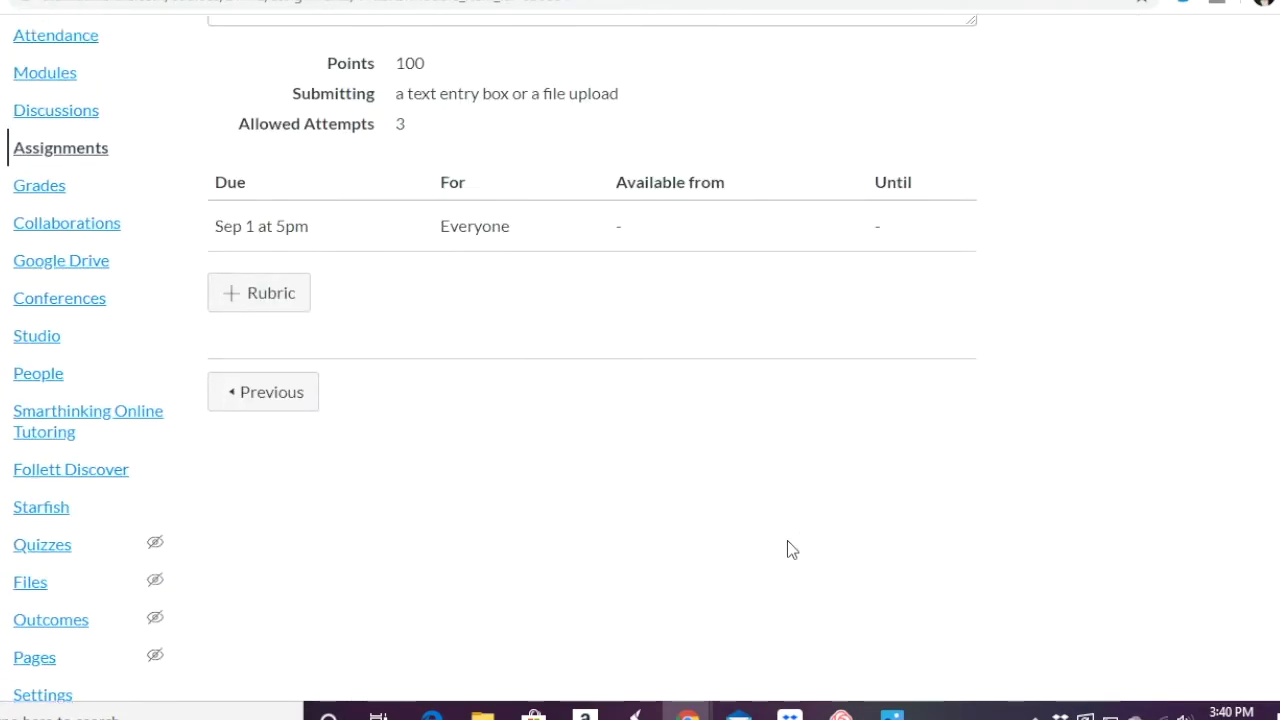
pyautogui.scroll(3, 787, 549)
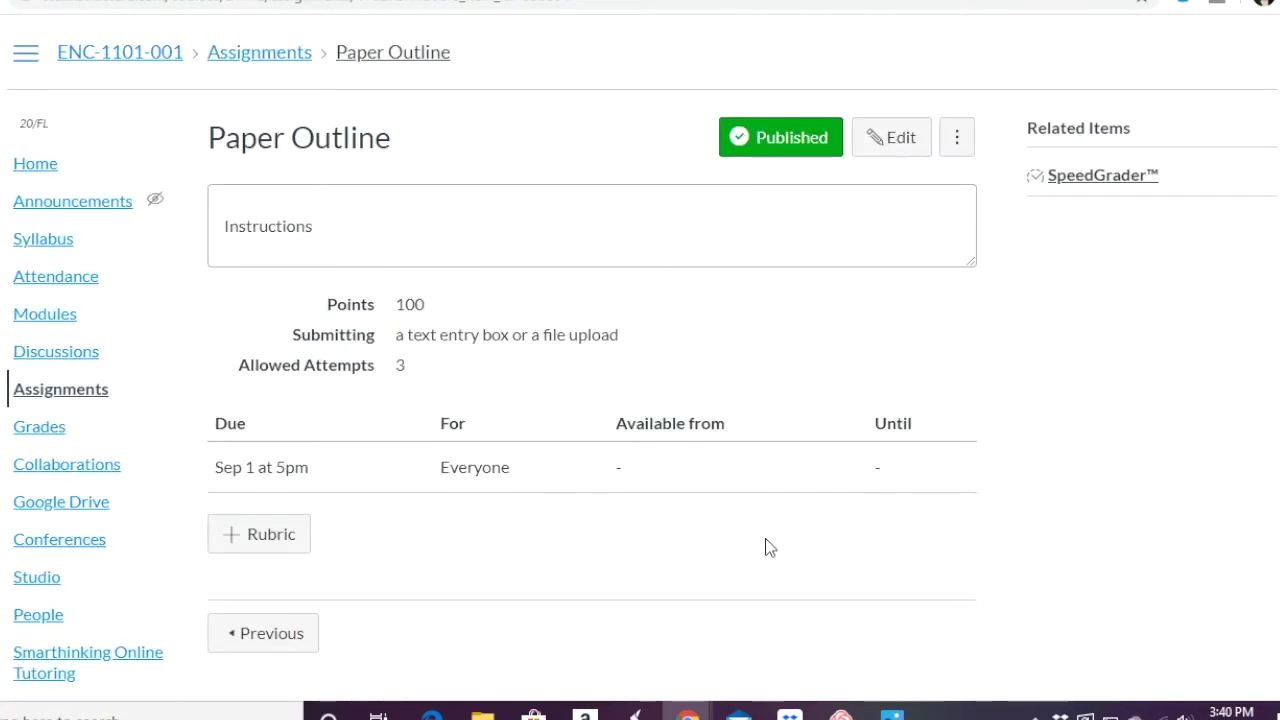
# - Return to the course's module list, reopen the Week 1 module's settings and remove all three completion requirements
pyautogui.click(52, 324)
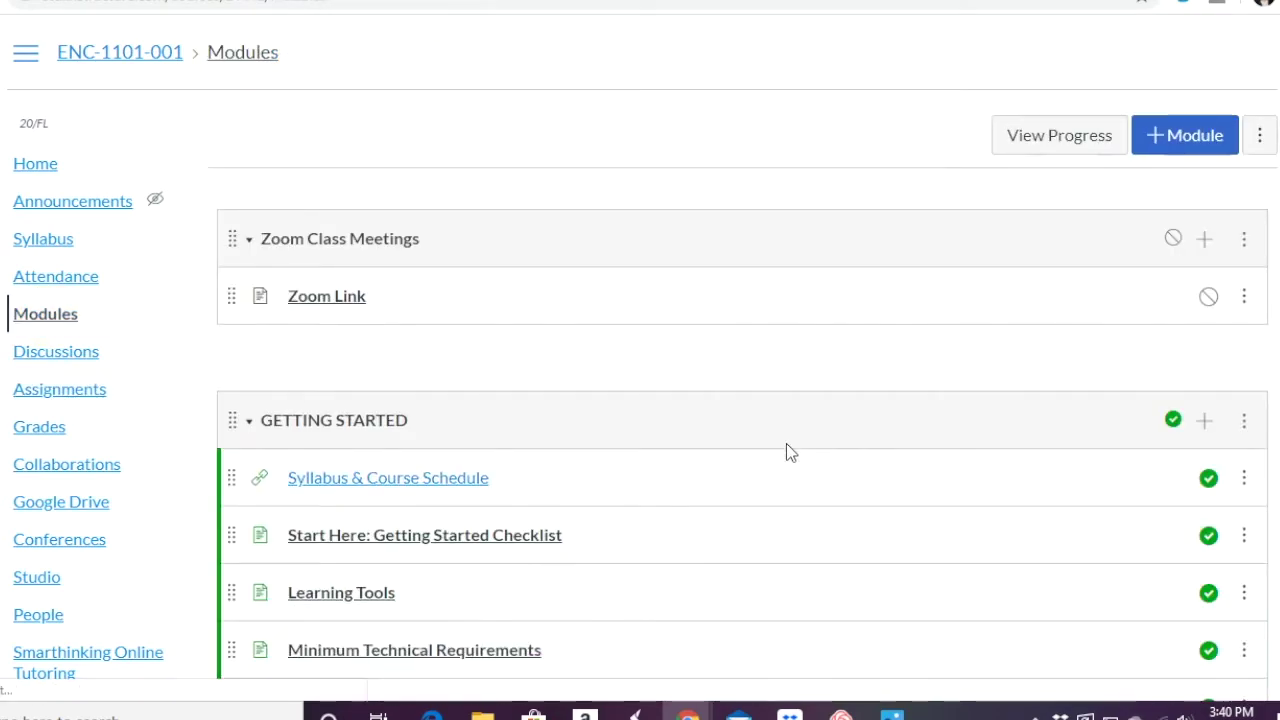
pyautogui.scroll(-20, 786, 453)
pyautogui.scroll(-20, 786, 445)
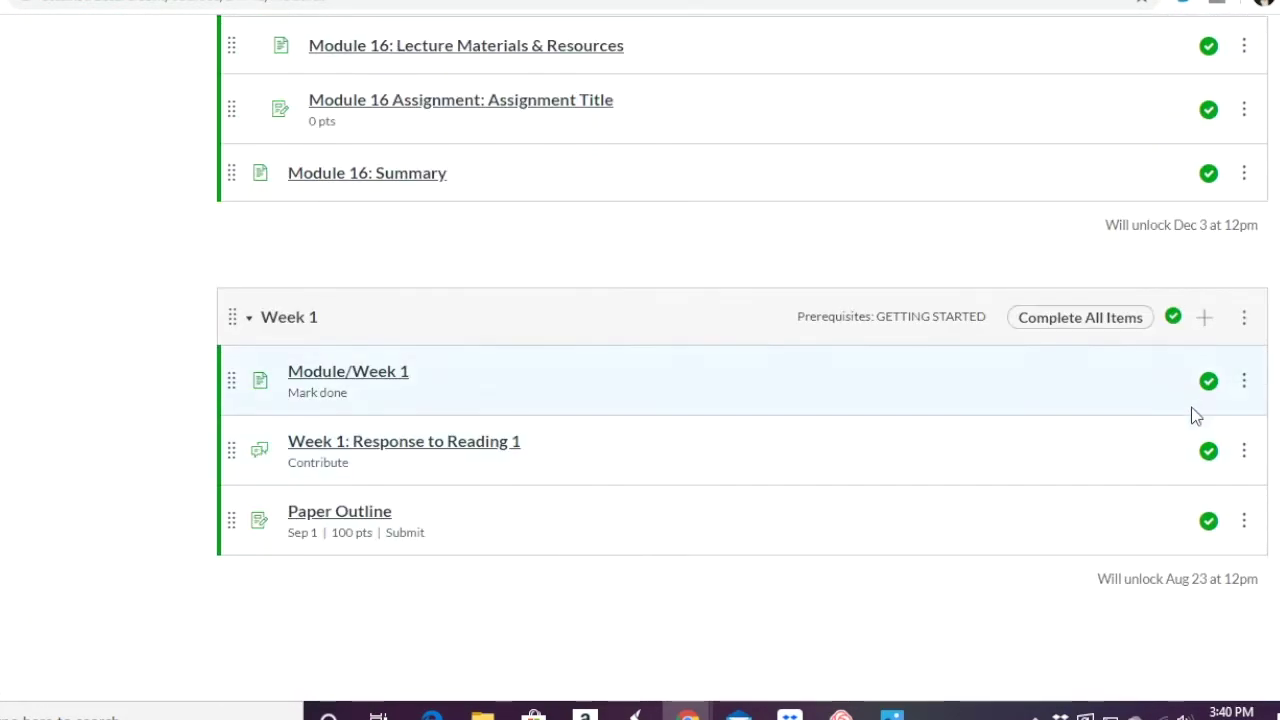
pyautogui.click(1244, 318)
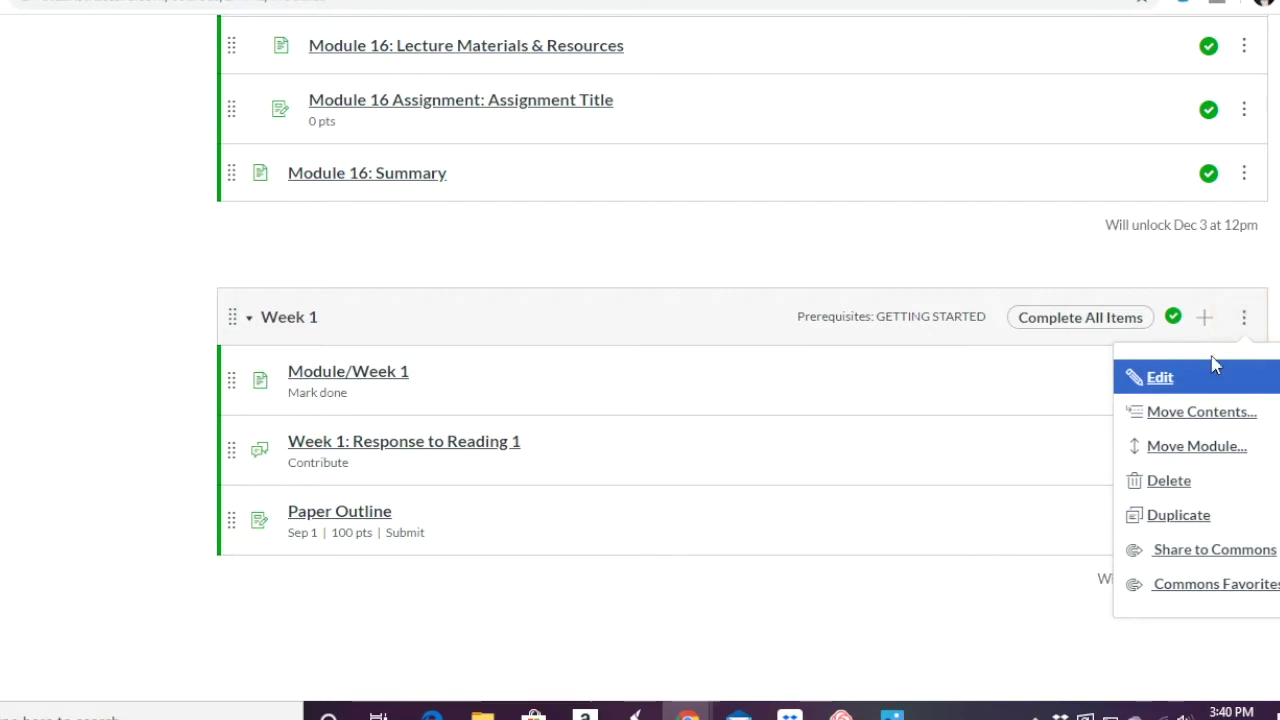
pyautogui.click(1166, 380)
pyautogui.scroll(-3, 545, 420)
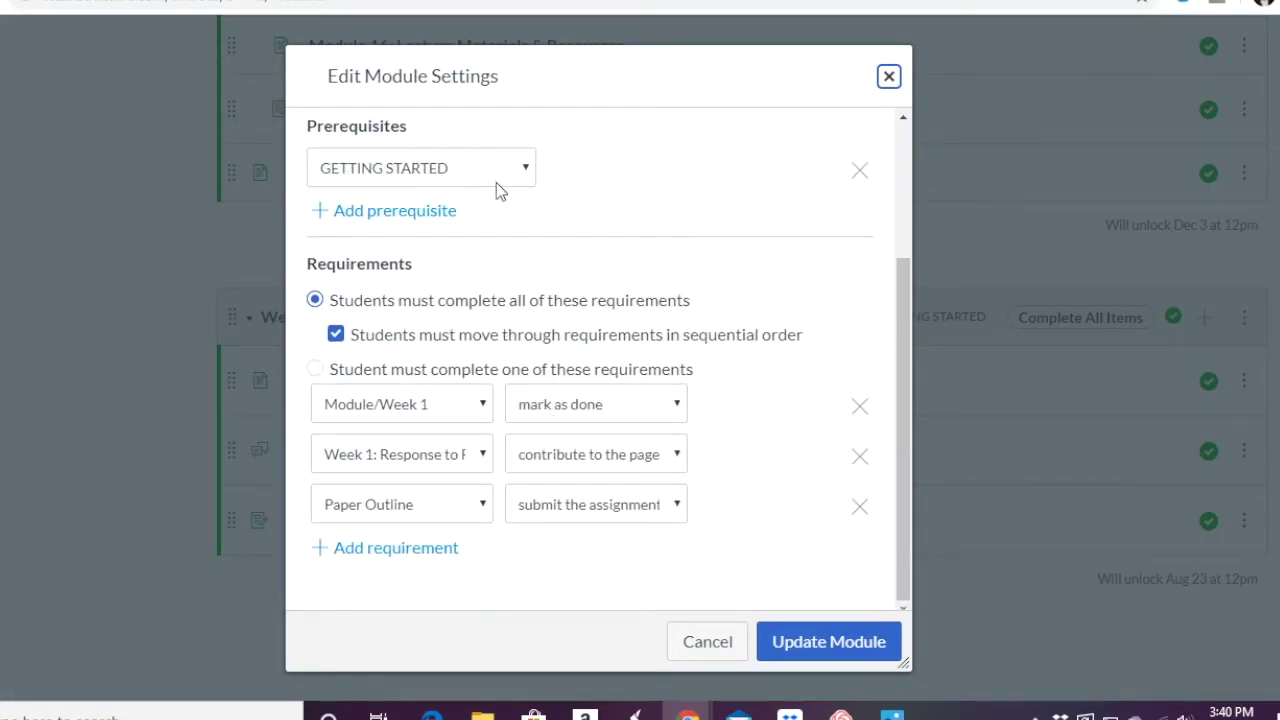
pyautogui.click(695, 580)
pyautogui.click(858, 508)
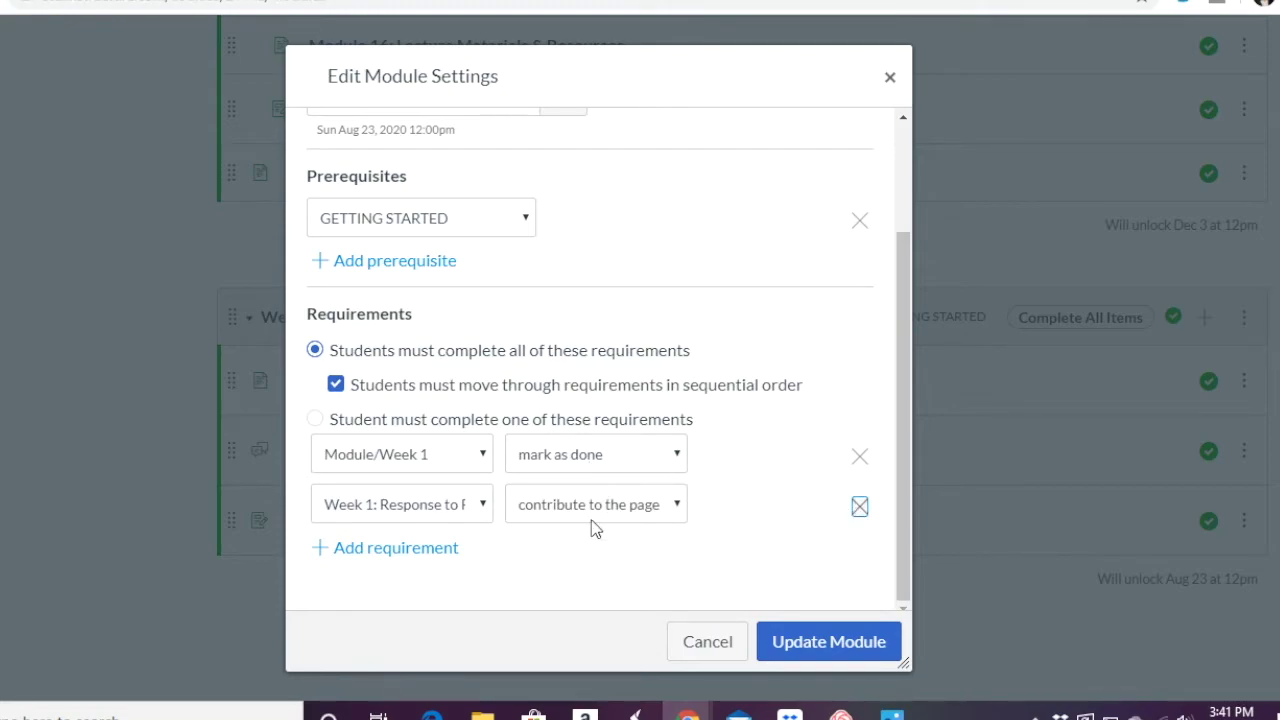
pyautogui.click(860, 507)
pyautogui.click(858, 508)
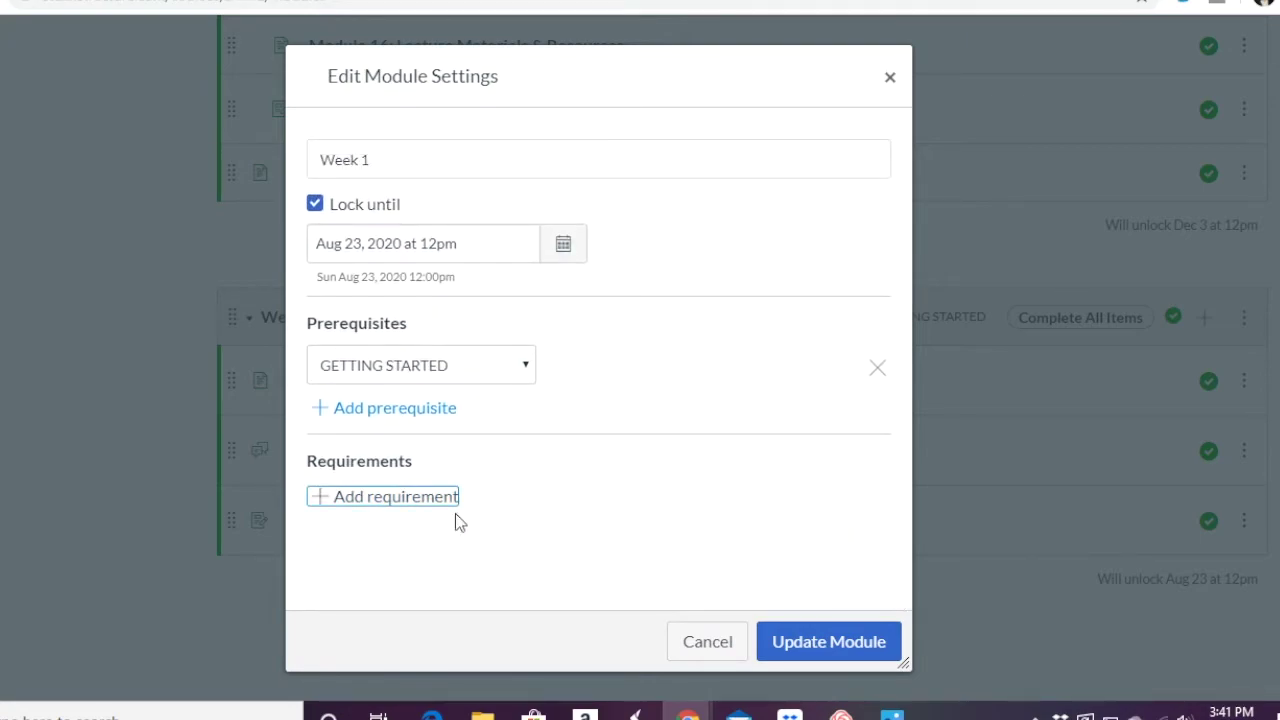
# - Add a complete-one requirement that students contribute to the "Week 1: Response to Reading 1" discussion, and save the module settings
pyautogui.click(386, 500)
pyautogui.scroll(-1, 385, 518)
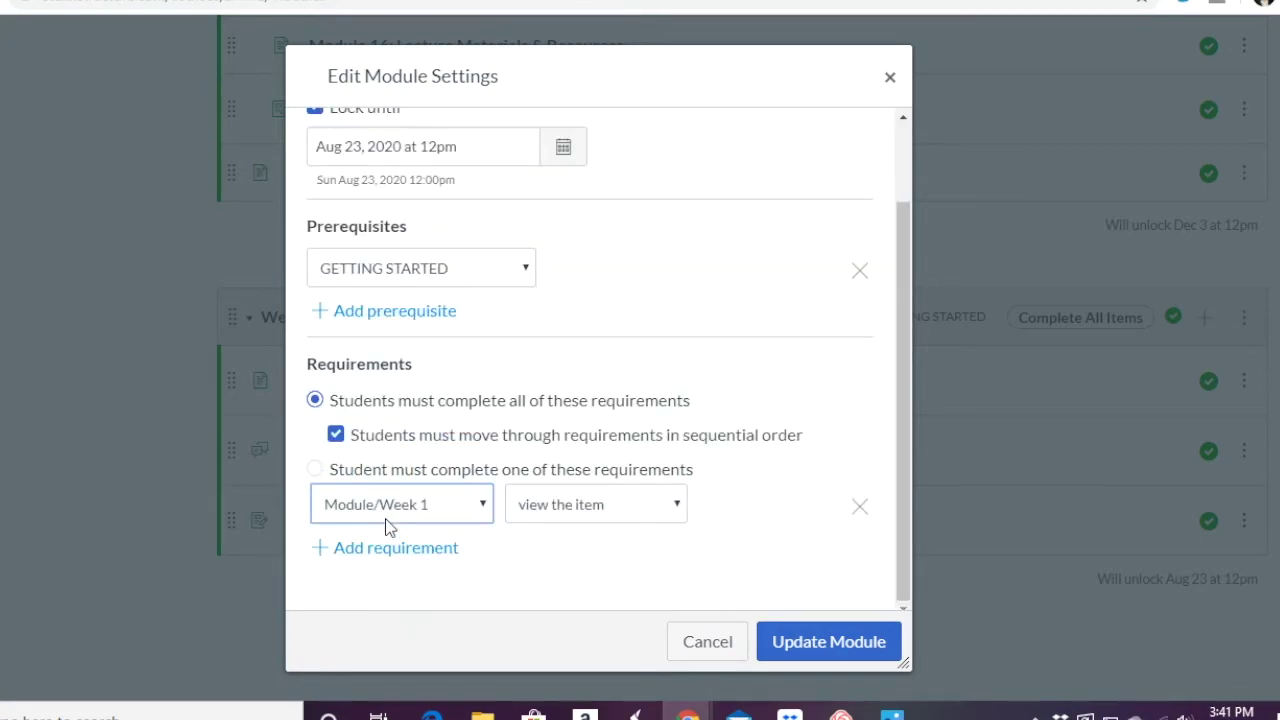
pyautogui.click(315, 470)
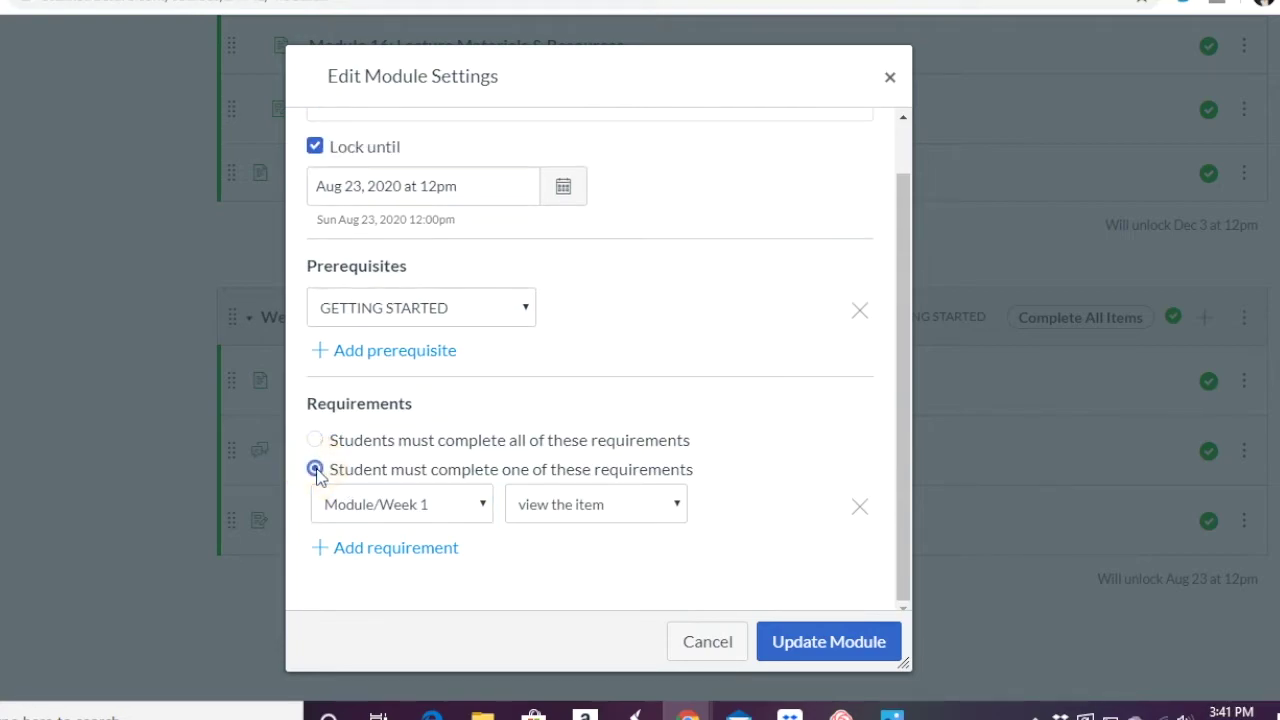
pyautogui.click(444, 507)
pyautogui.click(410, 587)
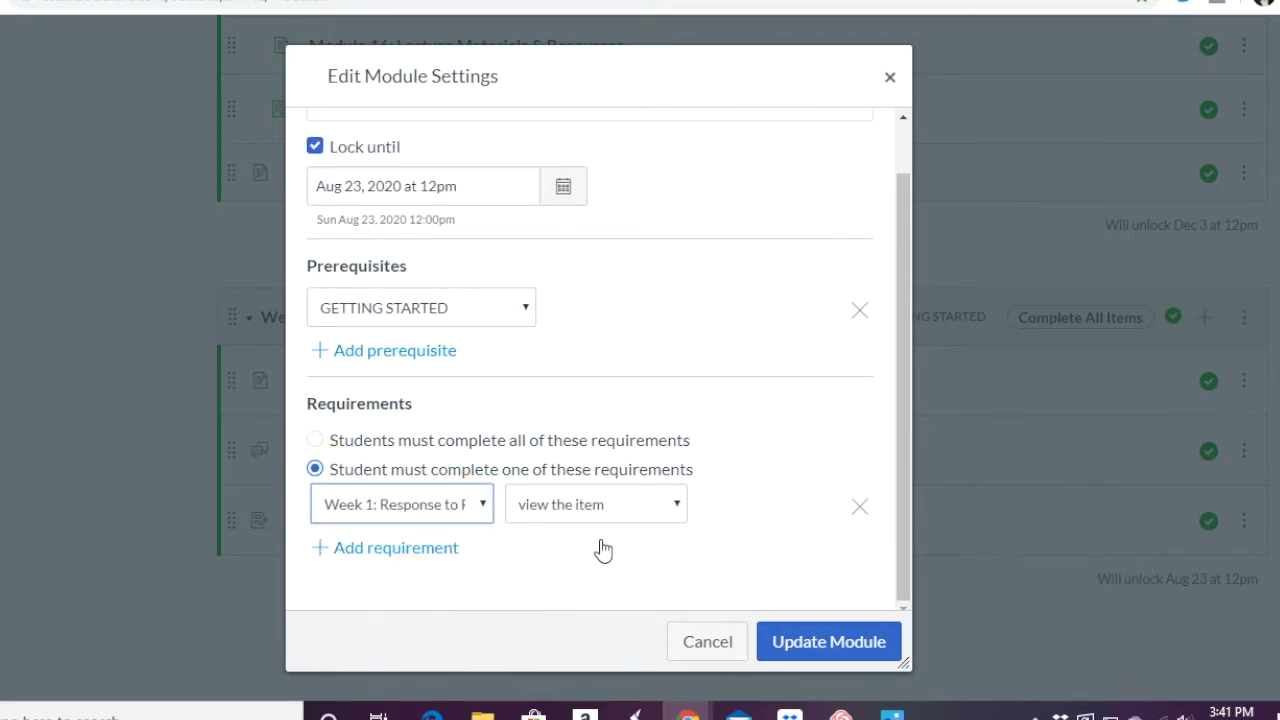
pyautogui.click(621, 508)
pyautogui.click(614, 552)
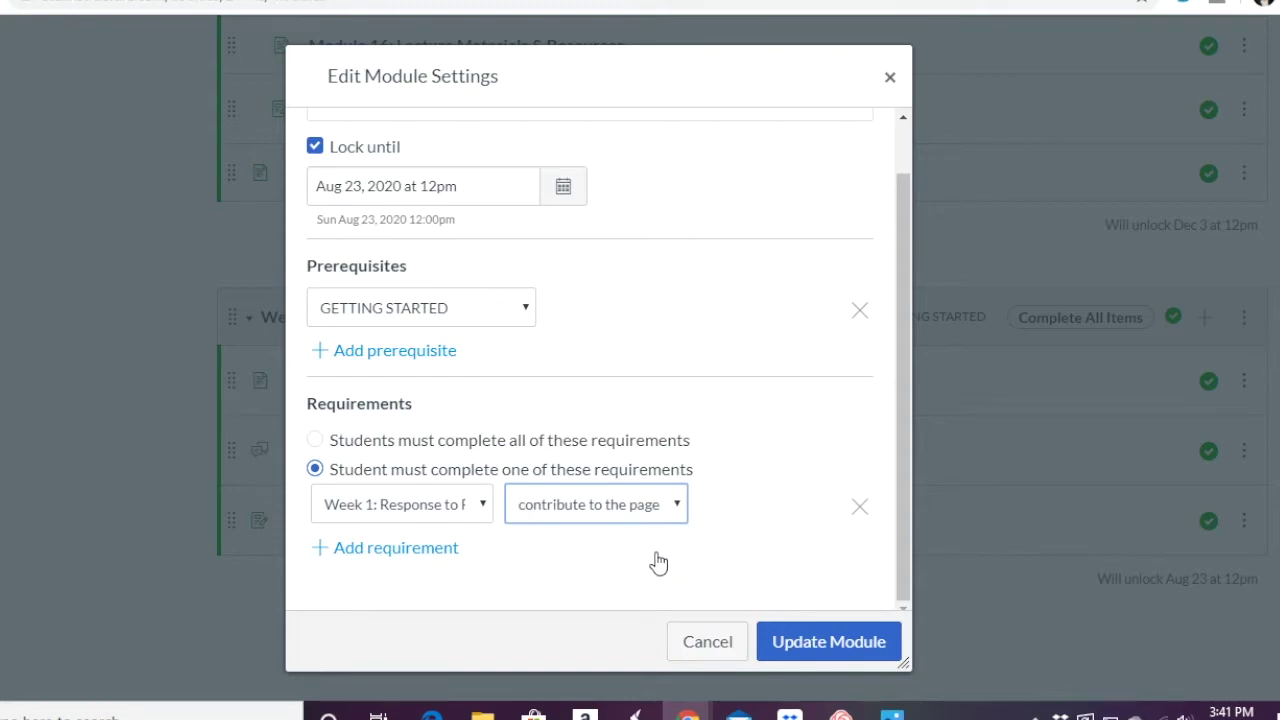
pyautogui.click(802, 640)
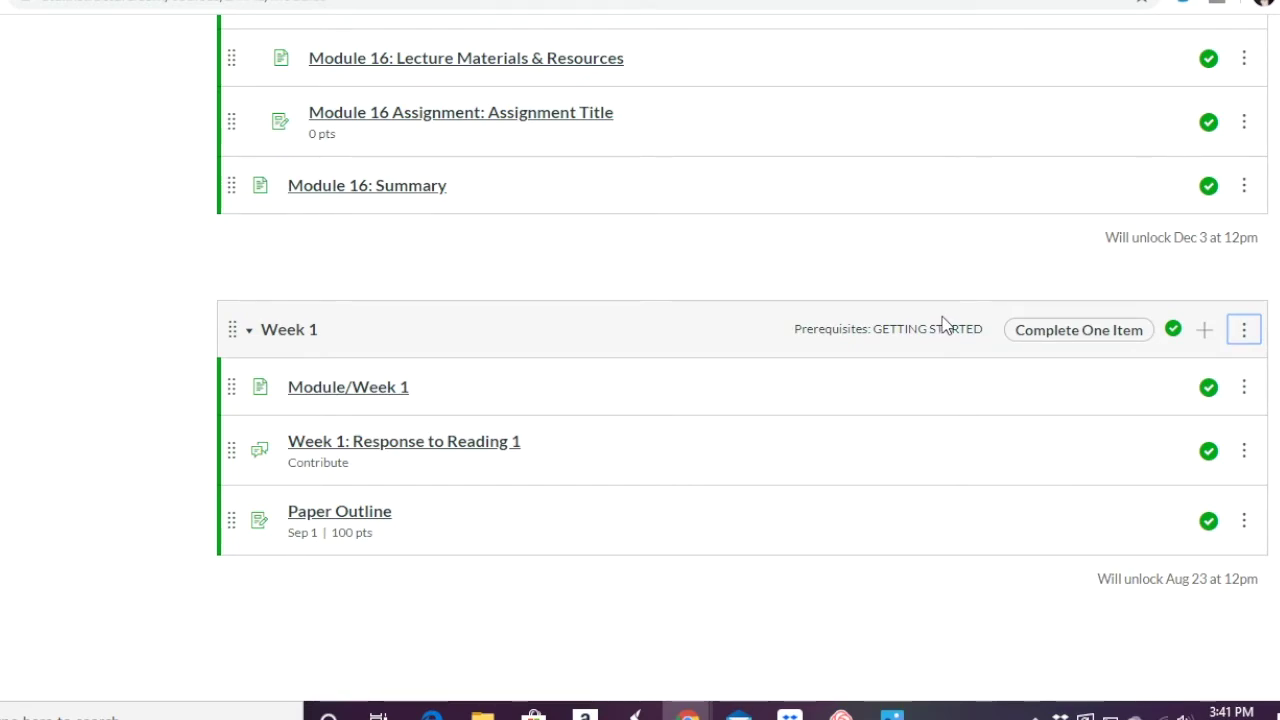
# - Remove the GETTING STARTED prerequisite and the discussion requirement from the Week 1 module, and save its settings
pyautogui.click(1245, 336)
pyautogui.click(1166, 393)
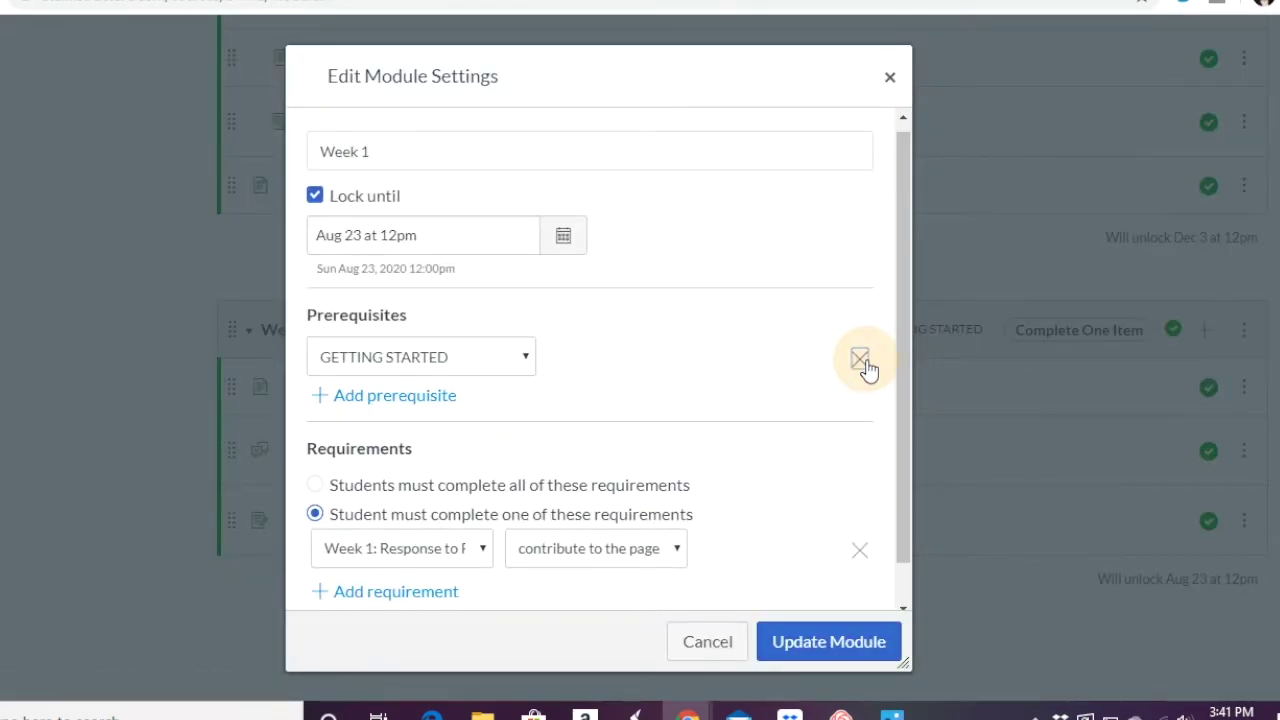
pyautogui.click(862, 363)
pyautogui.click(858, 513)
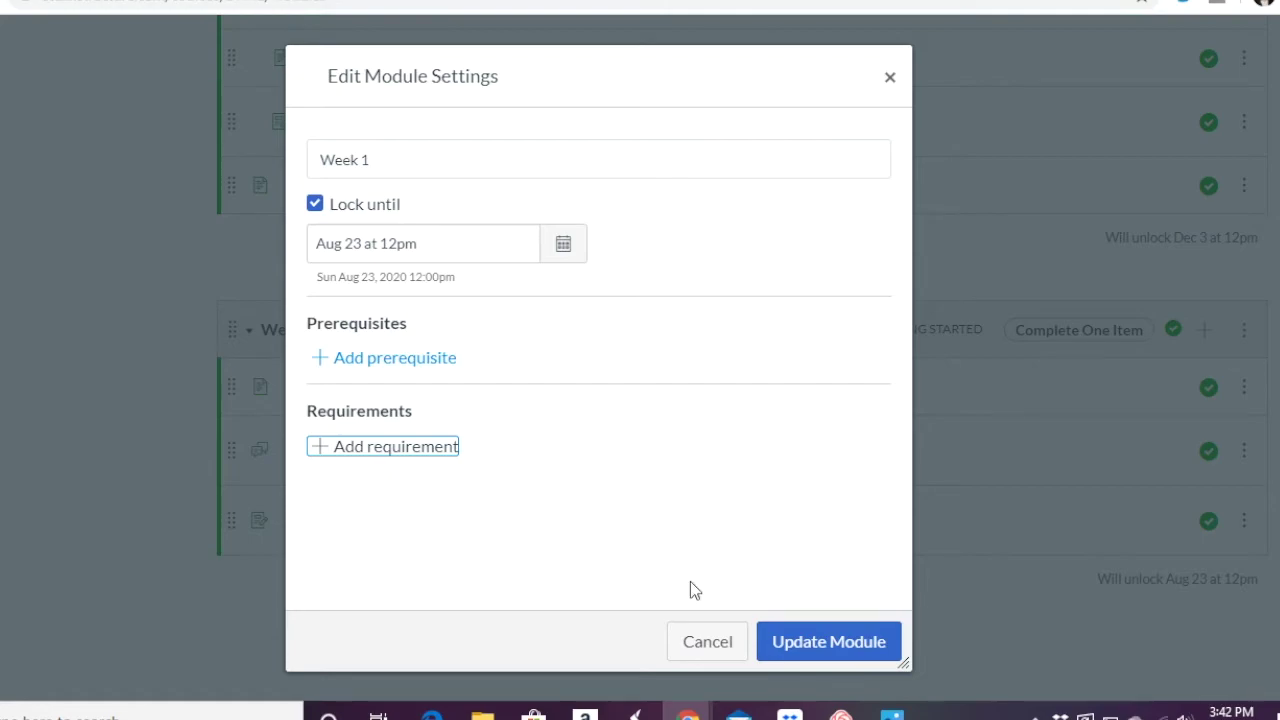
pyautogui.click(810, 641)
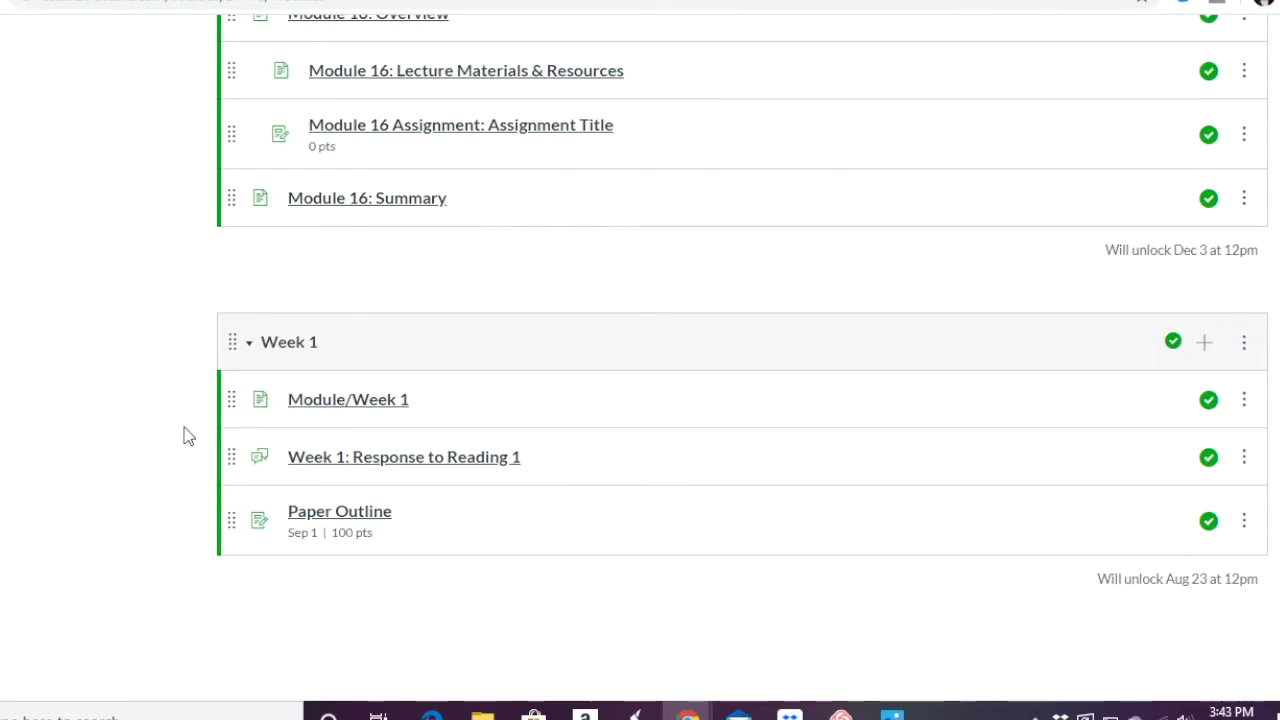
# - Check the additional options available for the whole module list, and close them without choosing any
pyautogui.scroll(8, 183, 436)
pyautogui.scroll(20, 183, 436)
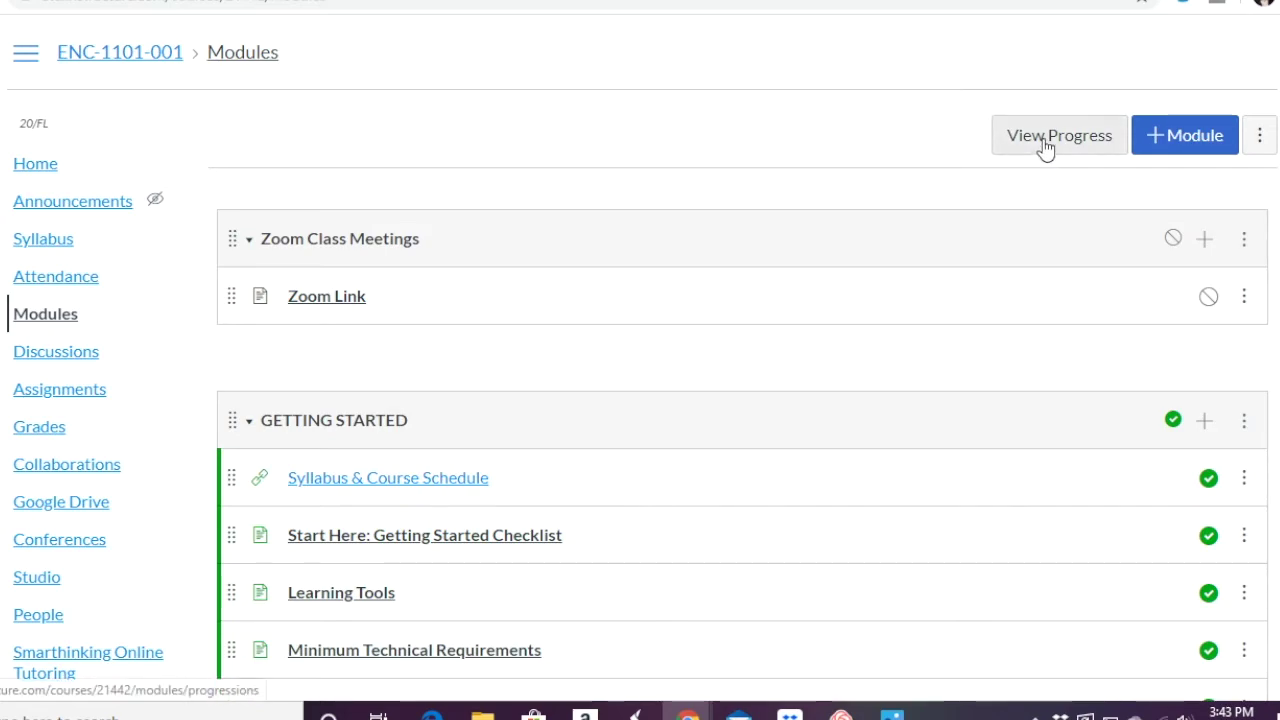
pyautogui.click(1258, 142)
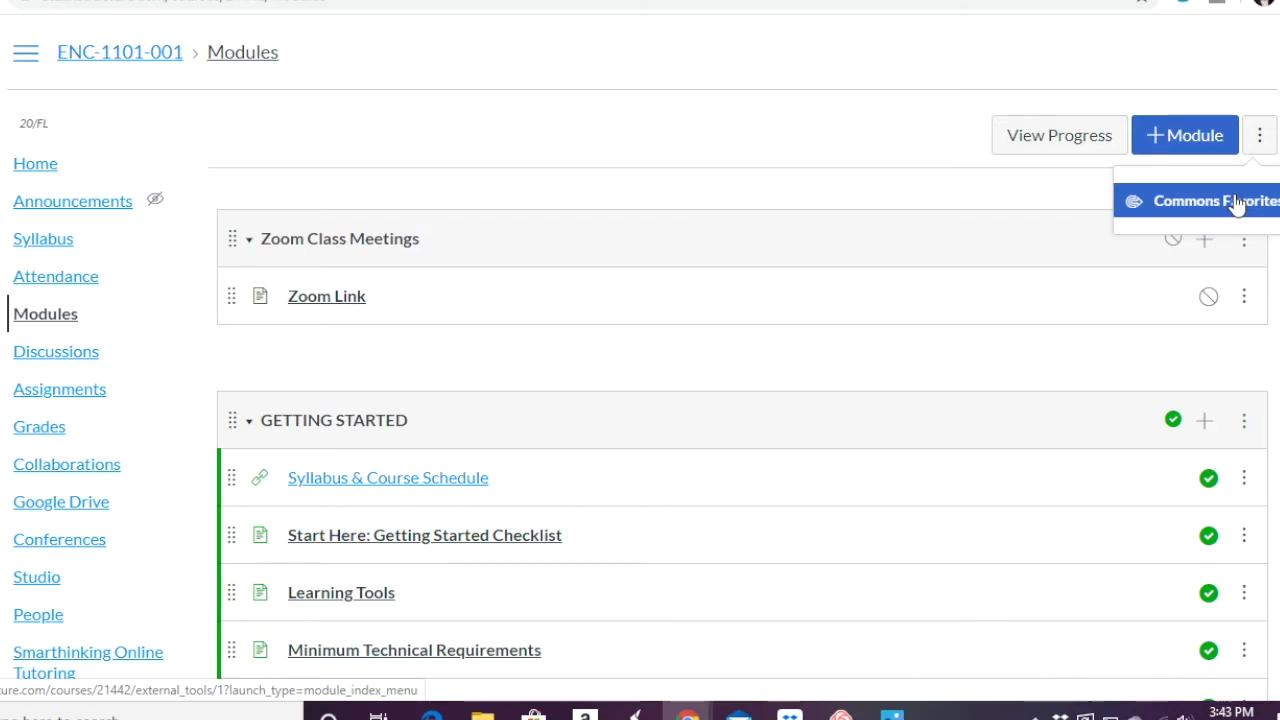
pyautogui.click(781, 56)
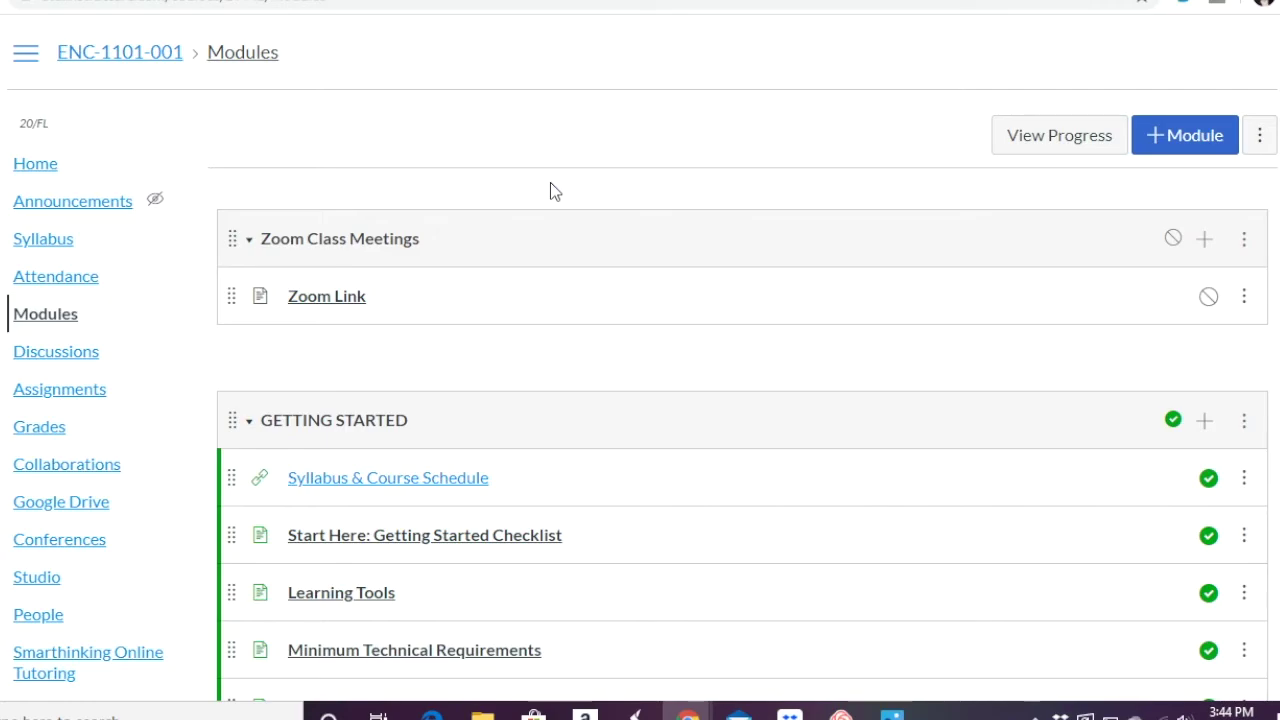
# - Open the Module/Week 1 page from the Week 1 module and follow its link to the "Week 1: Response to Reading 1" discussion
pyautogui.scroll(-10, 550, 183)
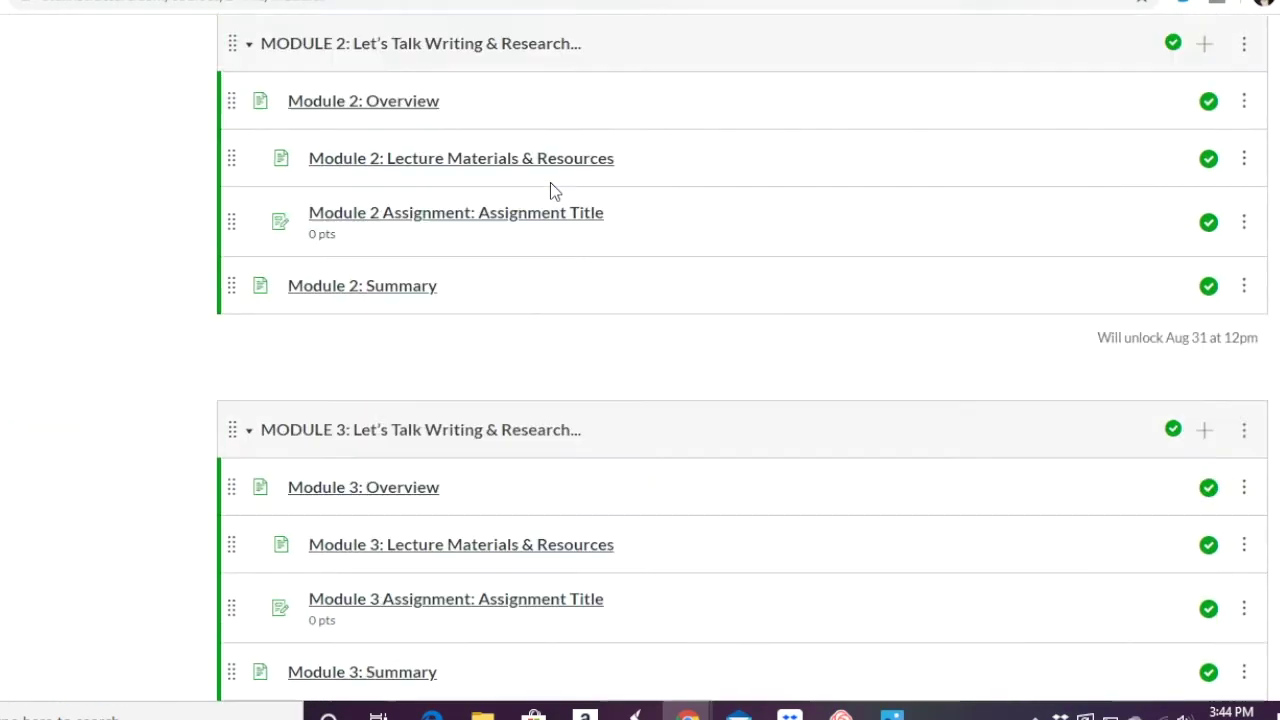
pyautogui.scroll(-20, 550, 190)
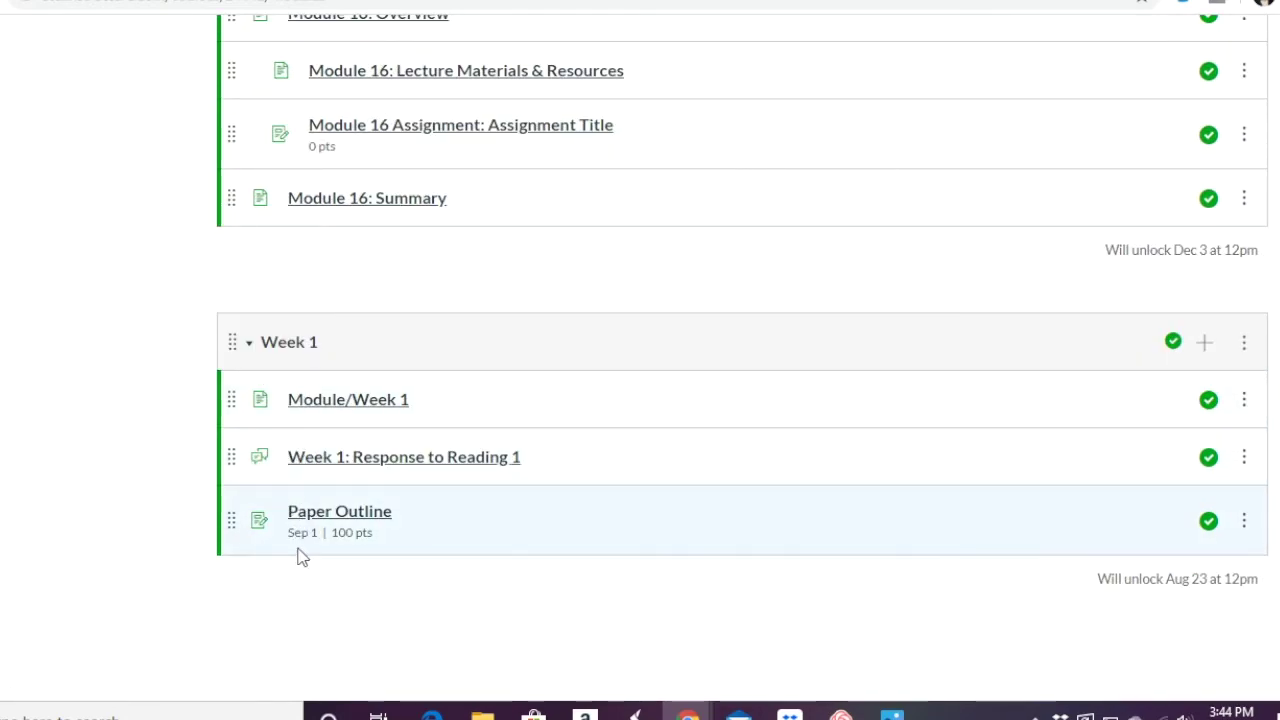
pyautogui.click(347, 400)
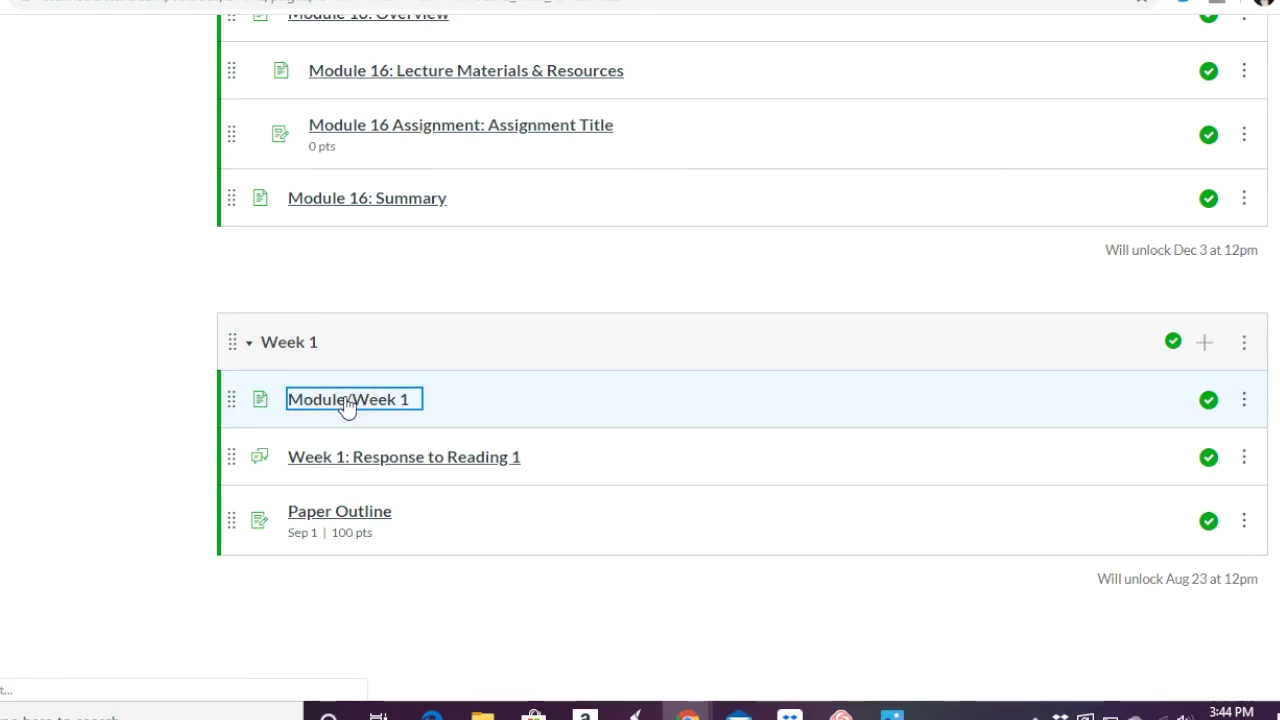
pyautogui.scroll(-3, 347, 405)
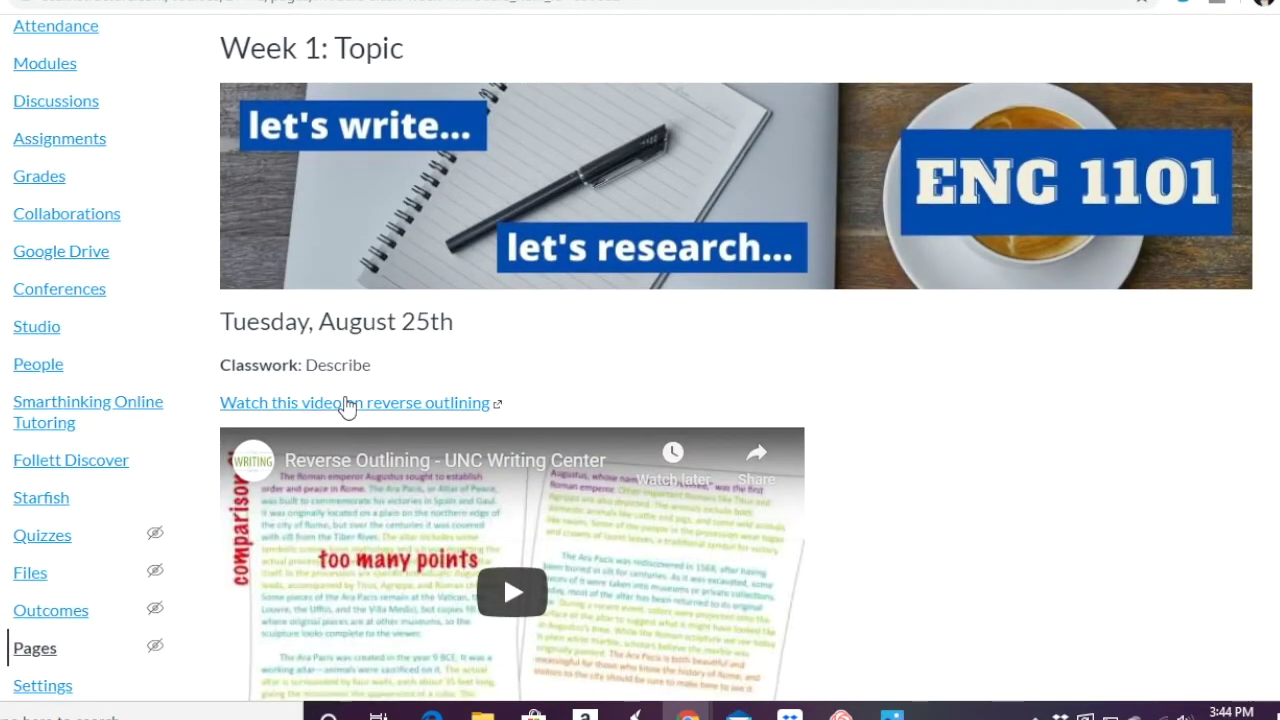
pyautogui.scroll(-4, 894, 466)
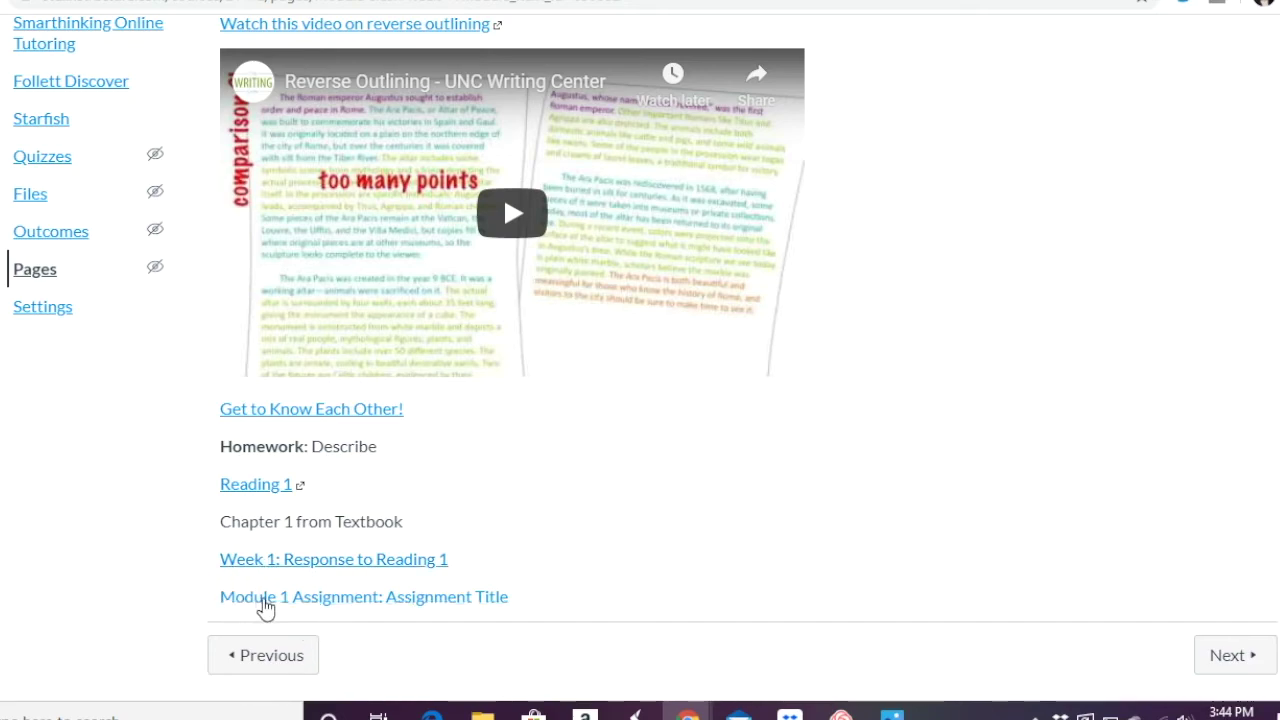
pyautogui.click(289, 566)
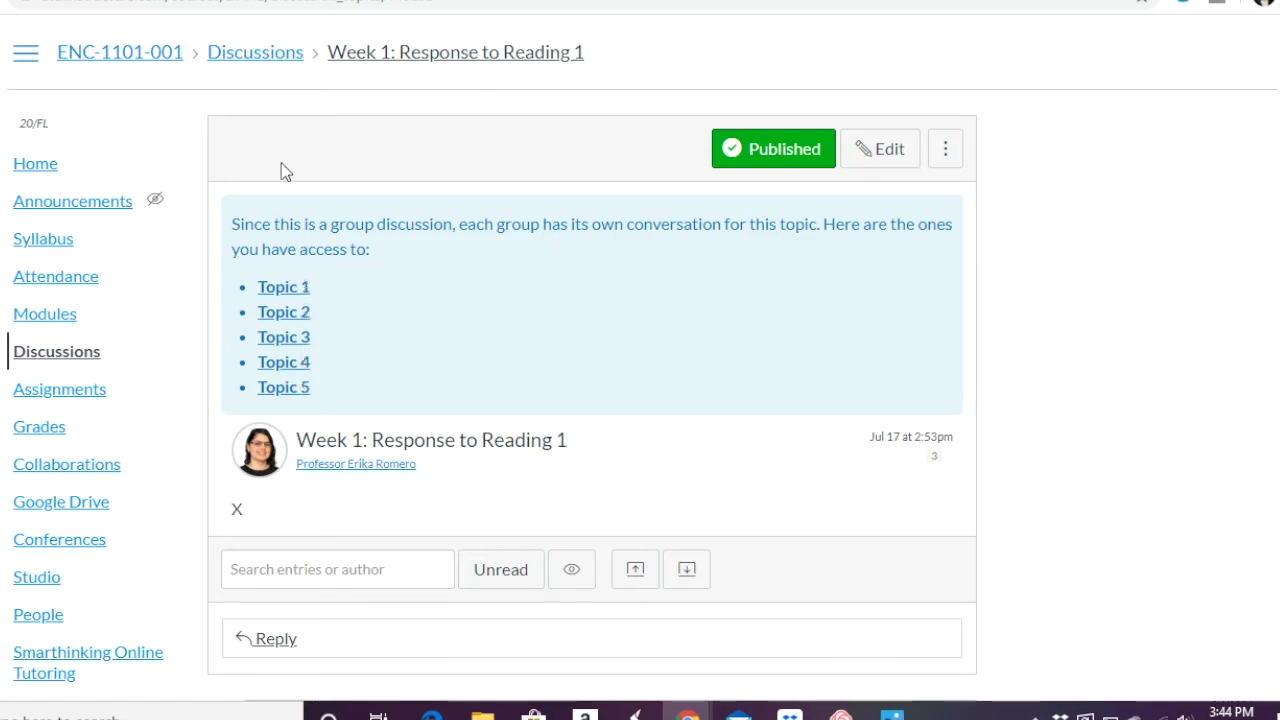
# - Return to the course's module list and review it from the Week 1 module back up to Zoom Class Meetings
pyautogui.click(48, 318)
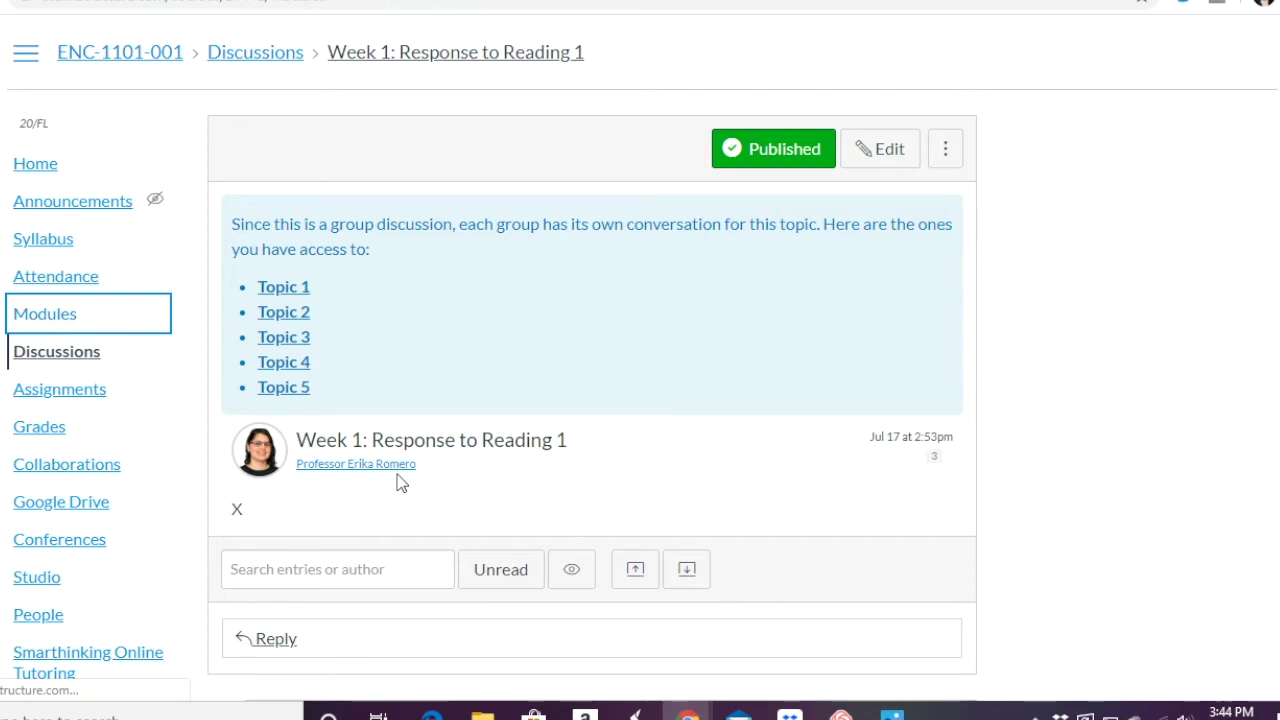
pyautogui.scroll(-20, 398, 483)
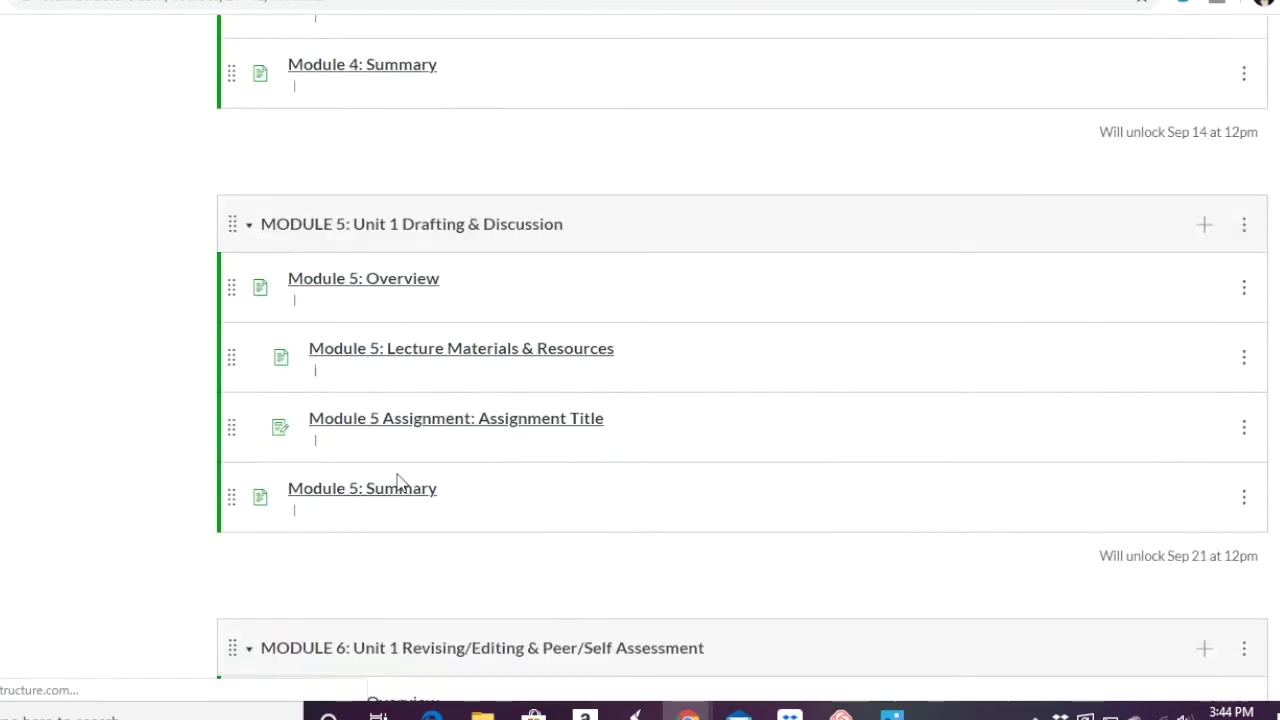
pyautogui.scroll(-20, 398, 483)
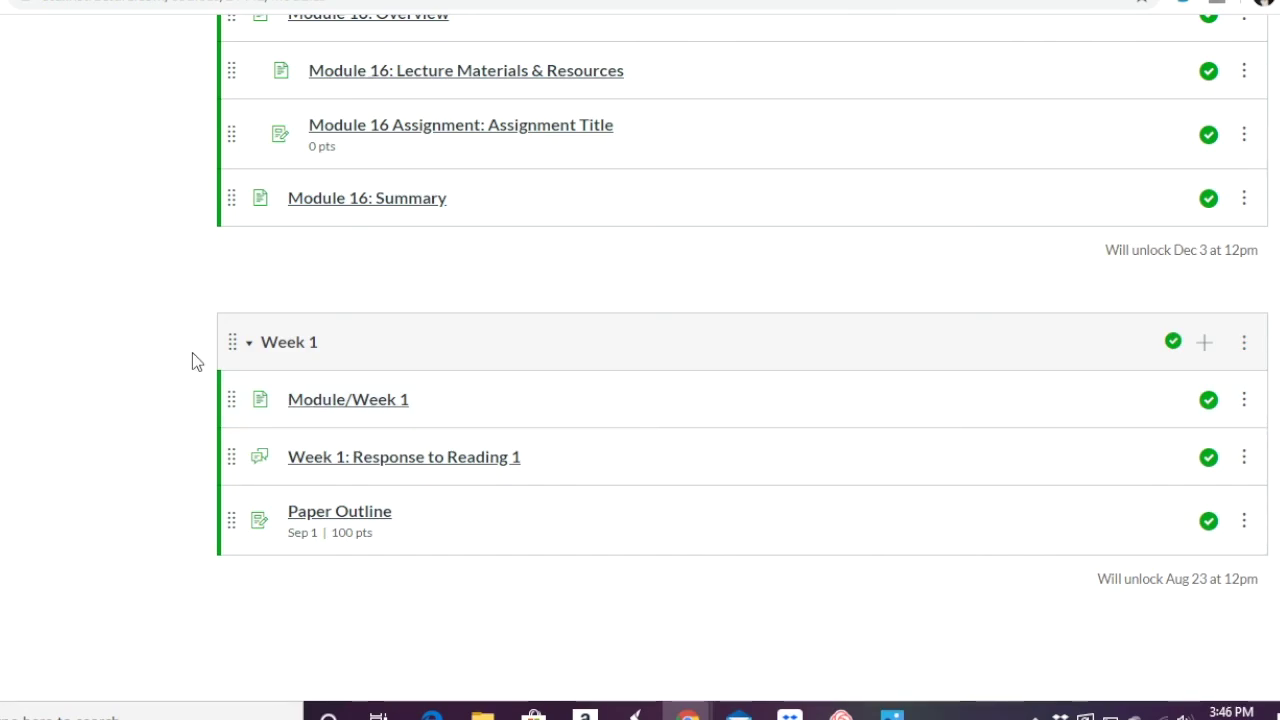
pyautogui.scroll(20, 196, 362)
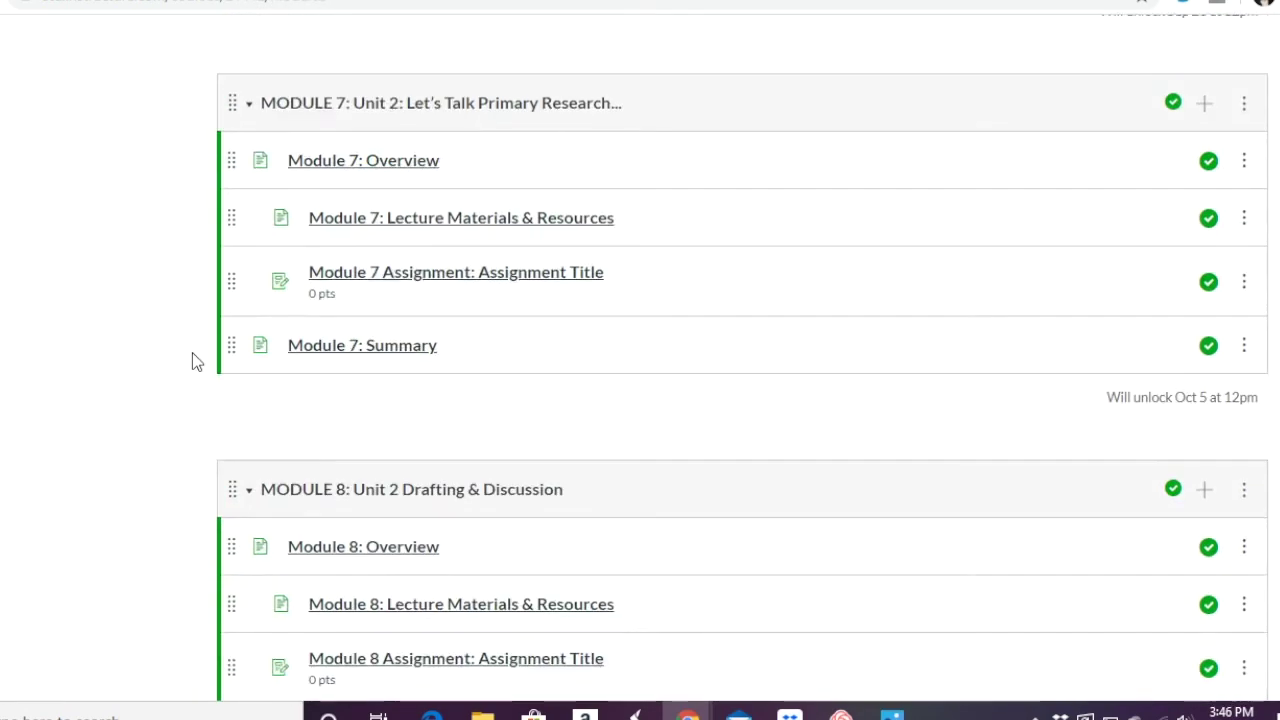
pyautogui.scroll(15, 196, 362)
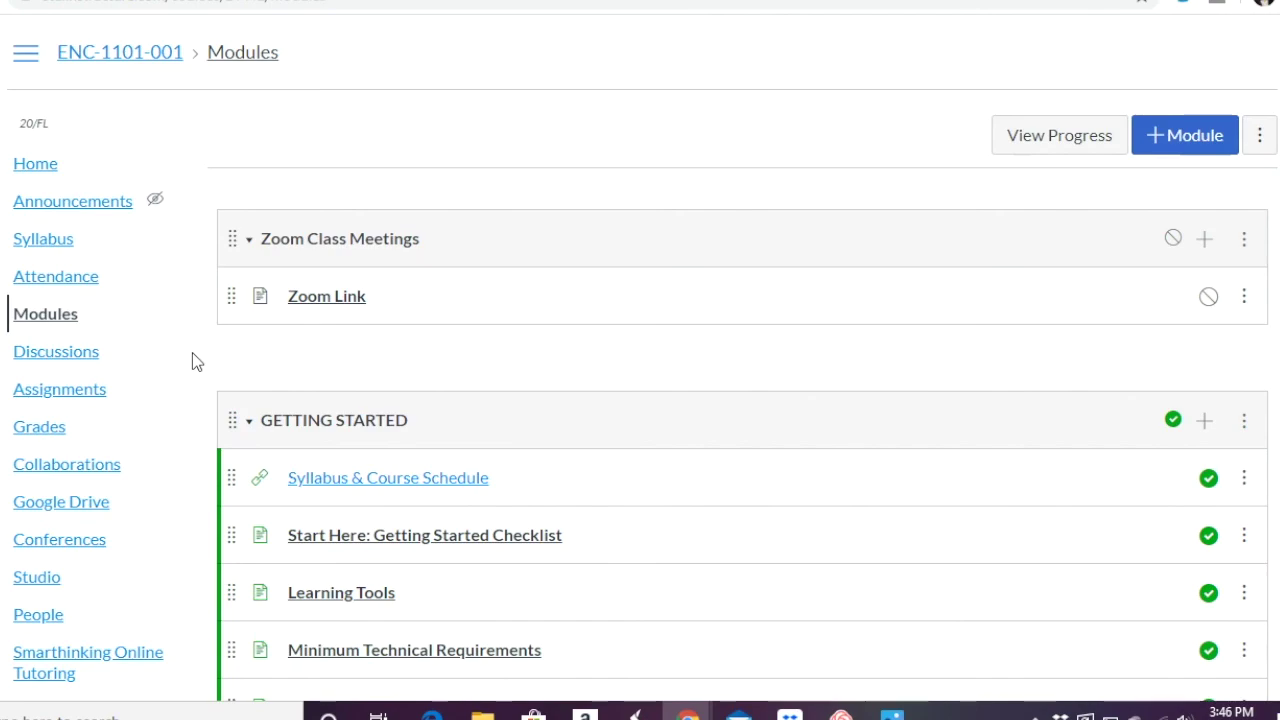